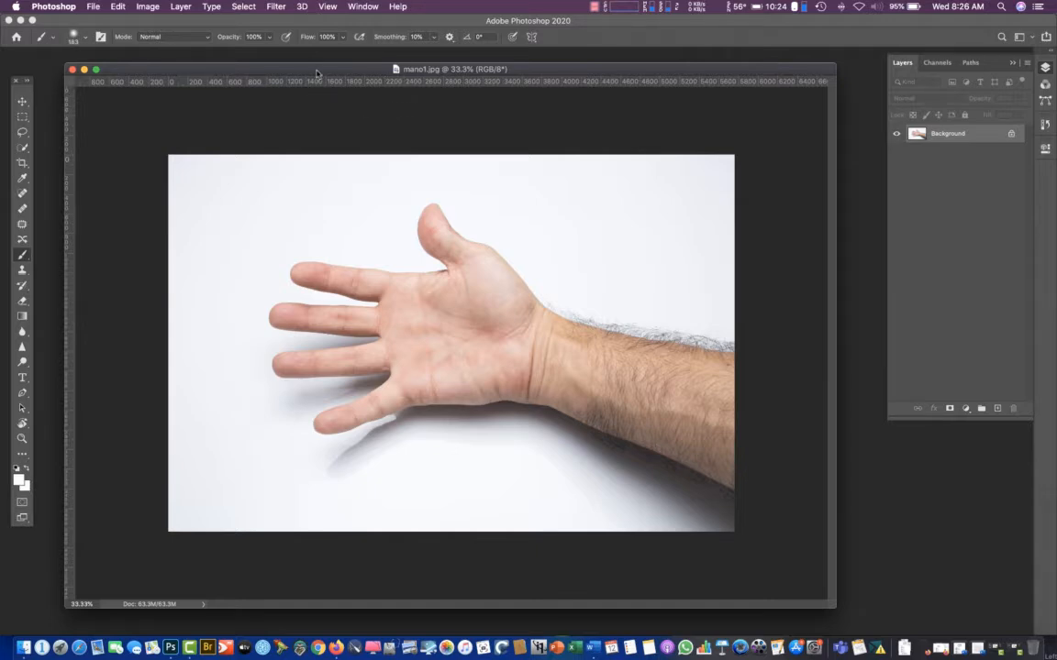
Bring the mano1.jpg and mapa1.jpg windows forward in turn to view both images, ending with the map in front
left_click_drag(310, 74, 356, 113)
left_click_drag(250, 115, 285, 152)
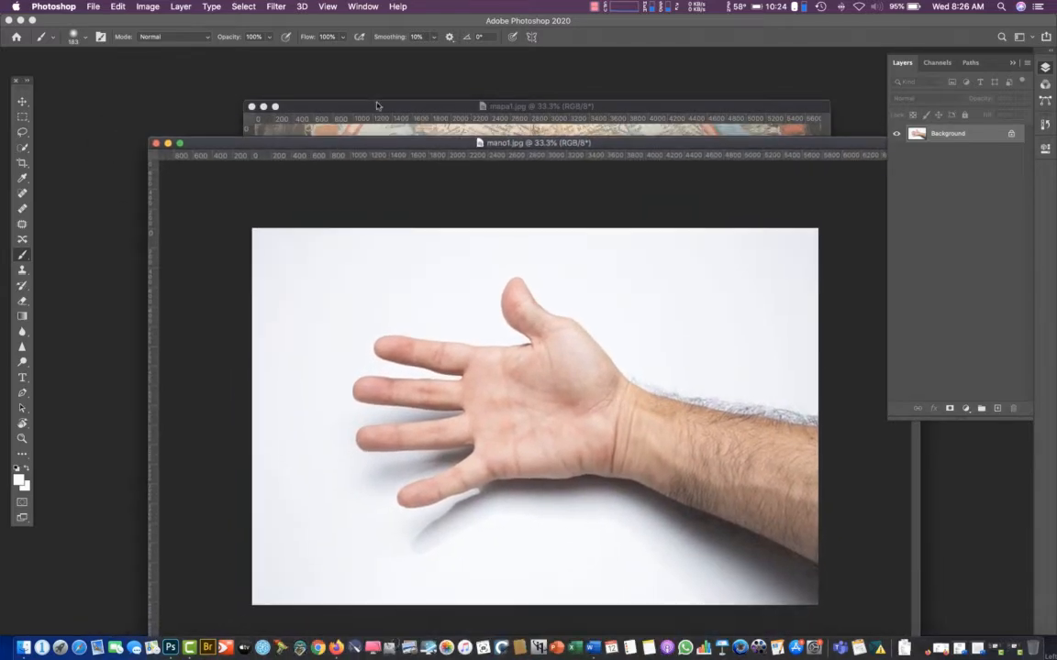
left_click_drag(372, 114, 337, 77)
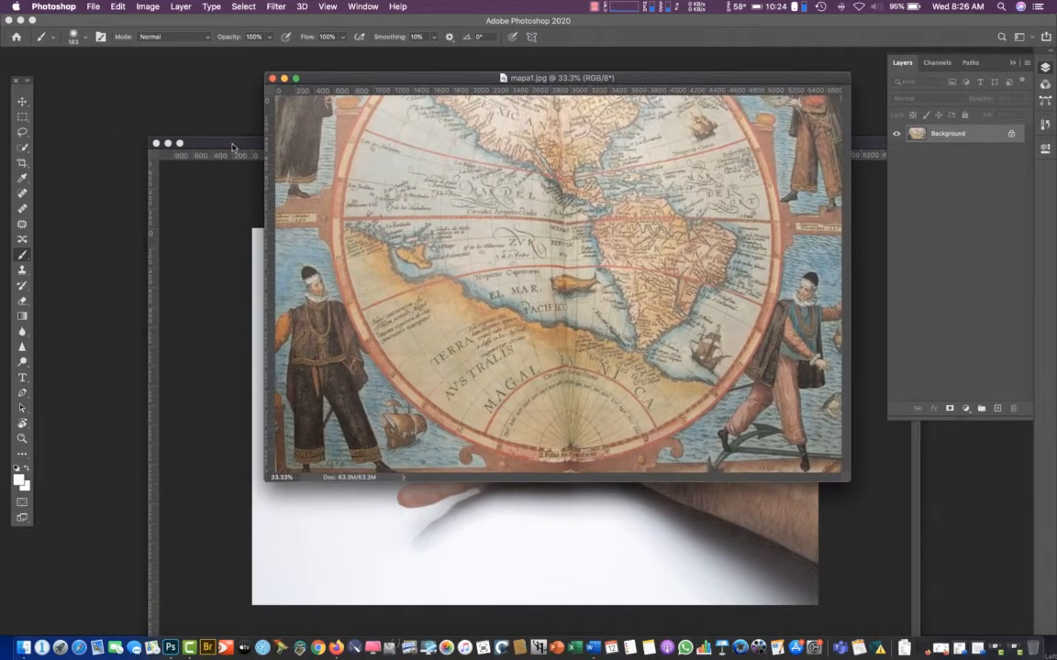
left_click_drag(226, 143, 177, 82)
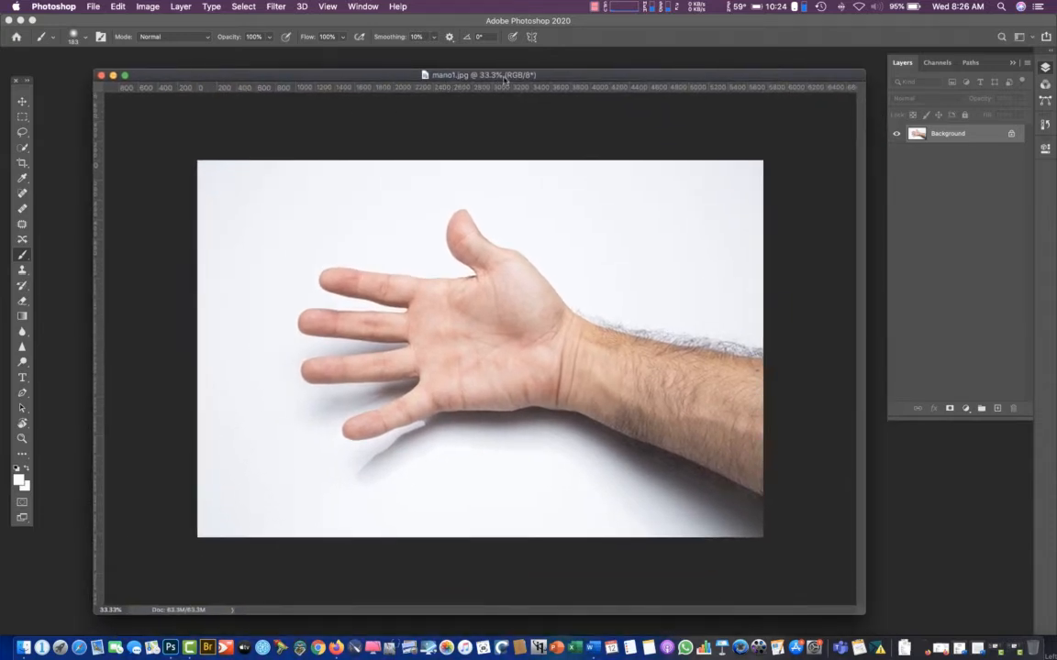
left_click_drag(578, 81, 548, 116)
left_click_drag(481, 84, 480, 81)
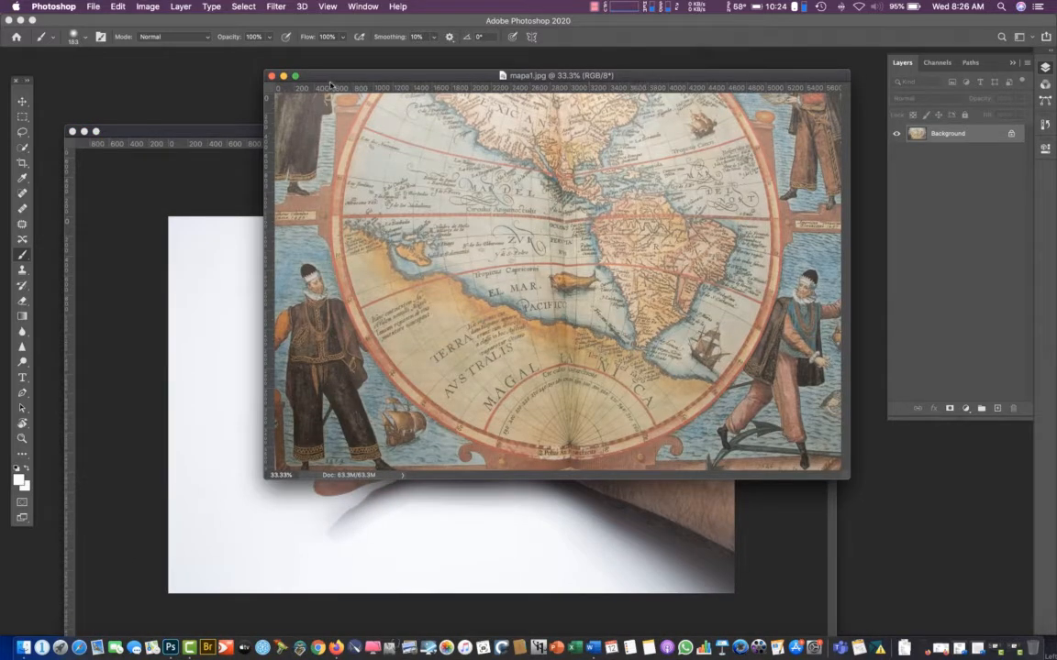
left_click_drag(353, 77, 349, 89)
left_click_drag(197, 134, 180, 73)
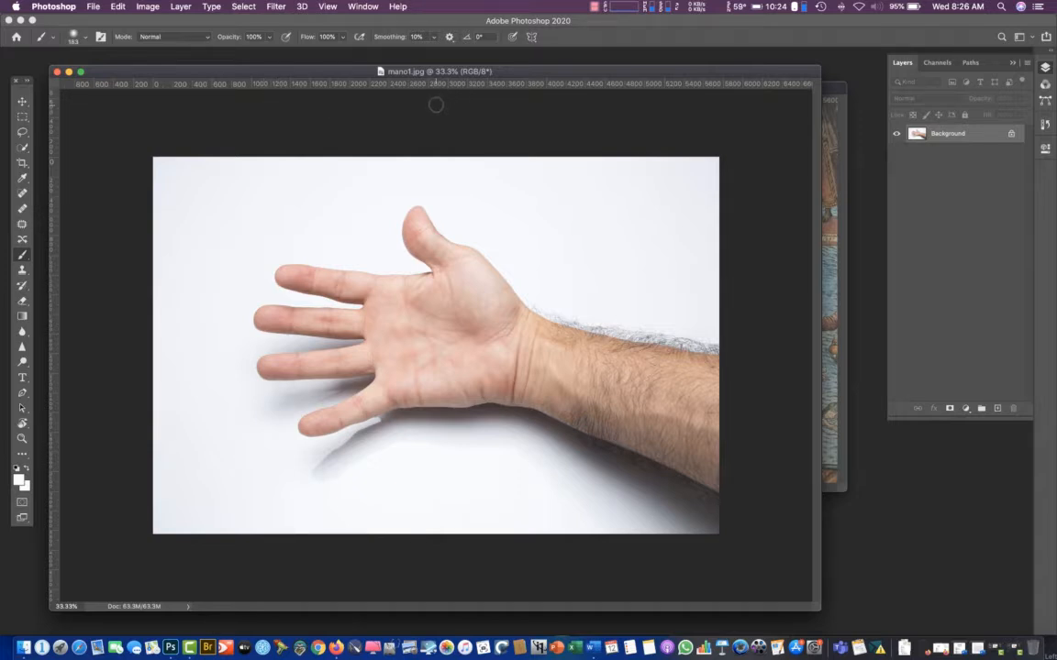
left_click_drag(530, 73, 542, 142)
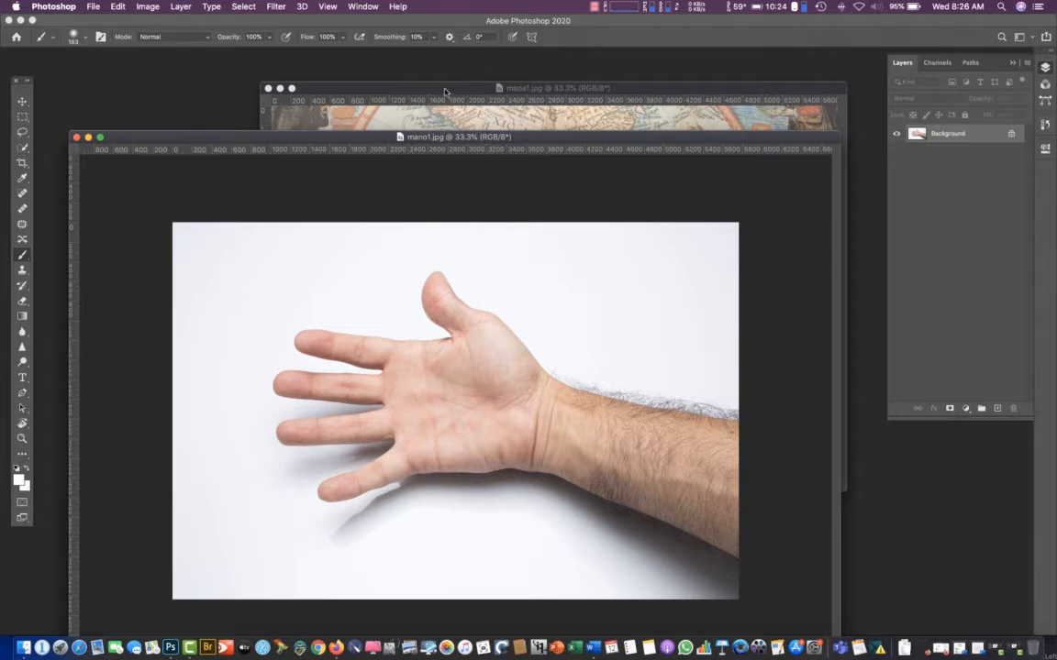
left_click(445, 92)
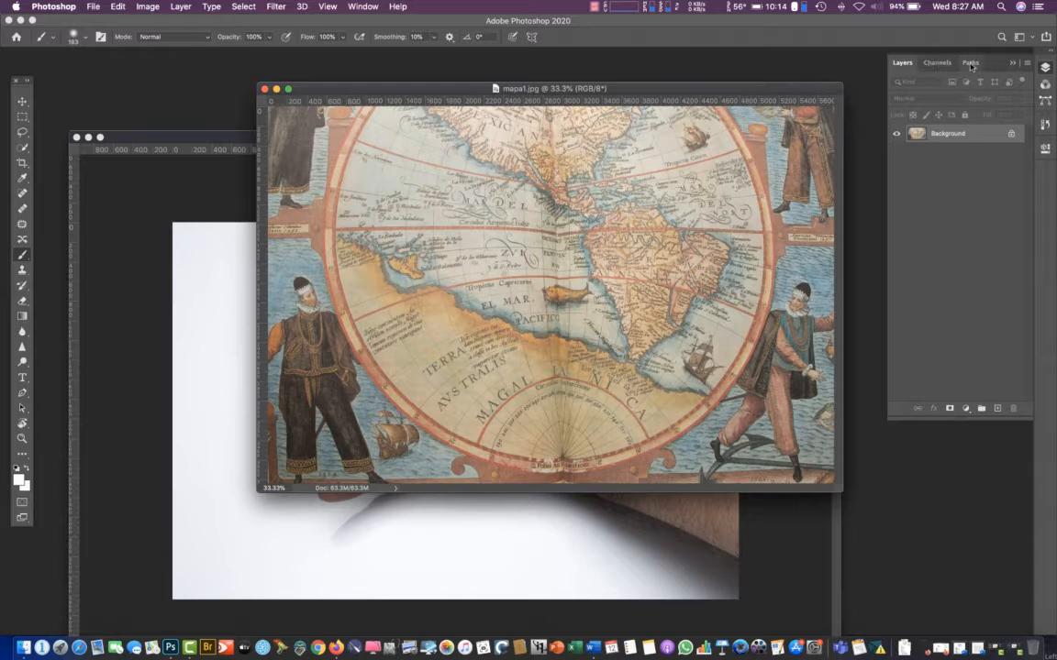
Review the map document's history, layers and document properties
left_click(1045, 125)
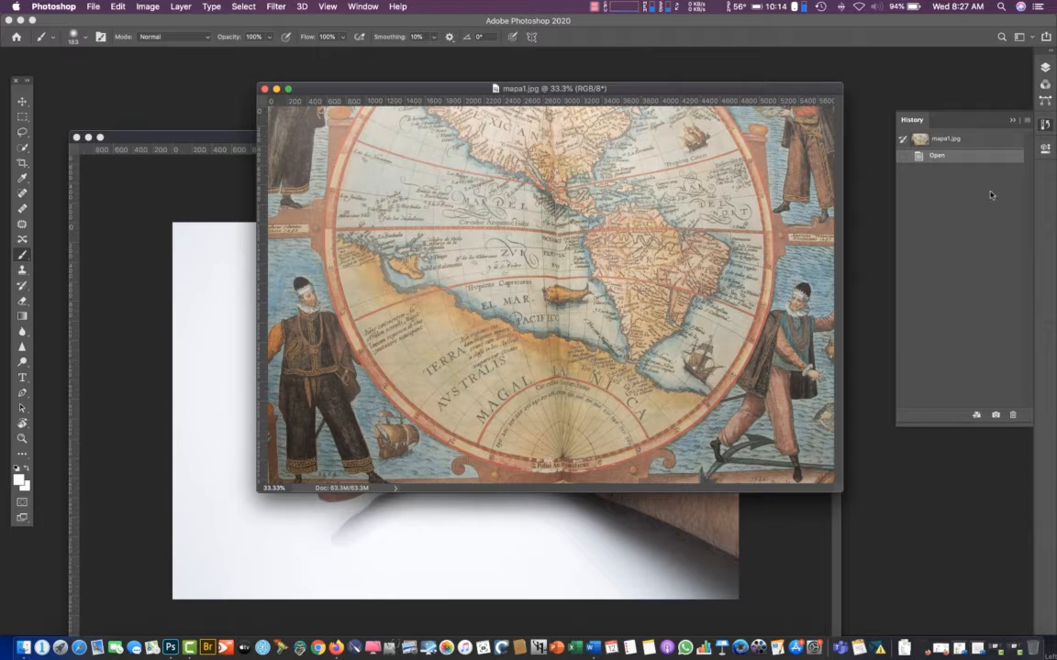
left_click(1045, 67)
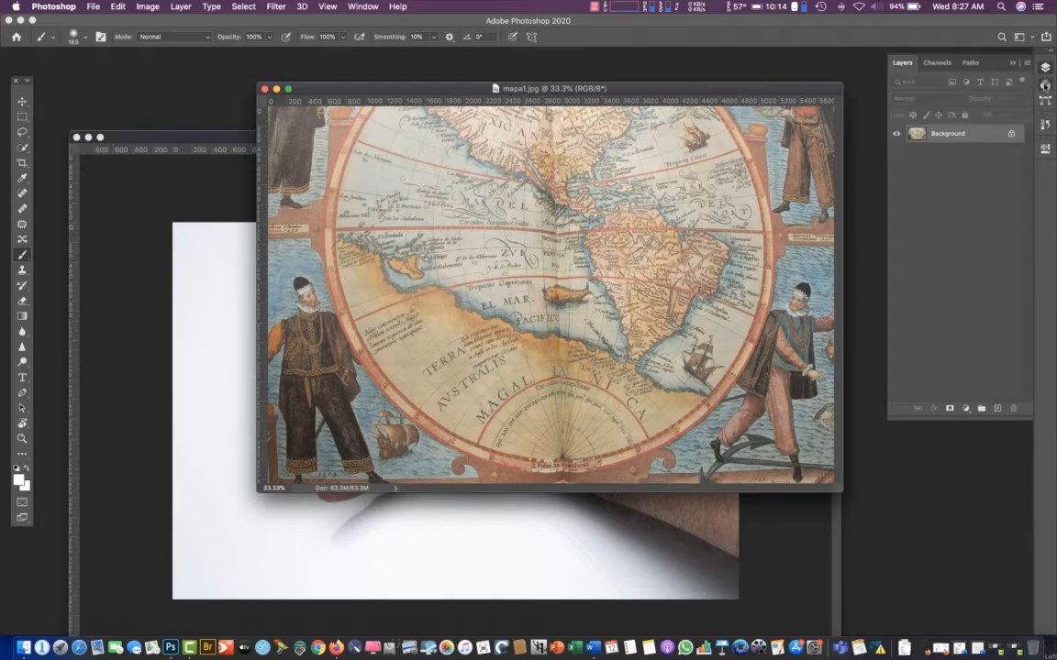
left_click(1045, 85)
left_click(1045, 99)
left_click(1045, 124)
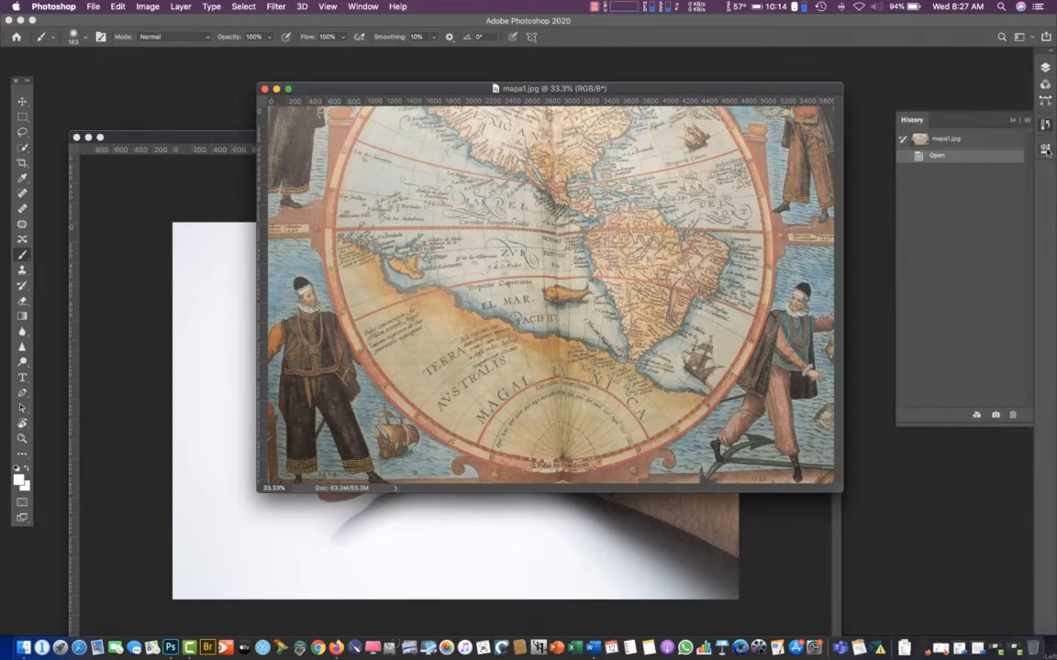
left_click(1045, 149)
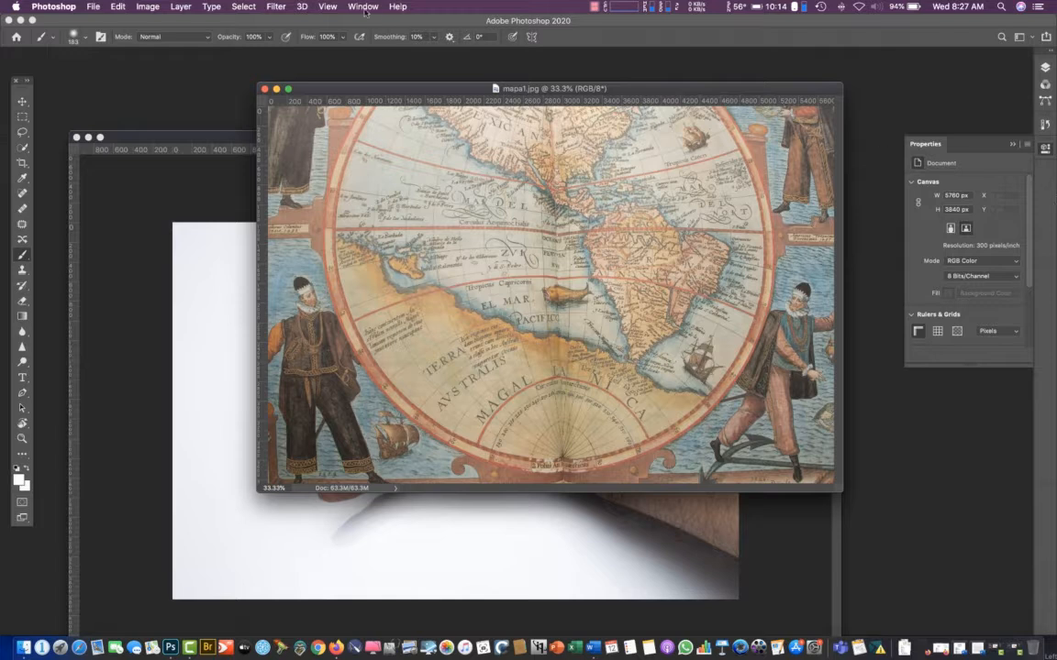
Check which panels are enabled, and replace the document properties view with the layer list
left_click(364, 7)
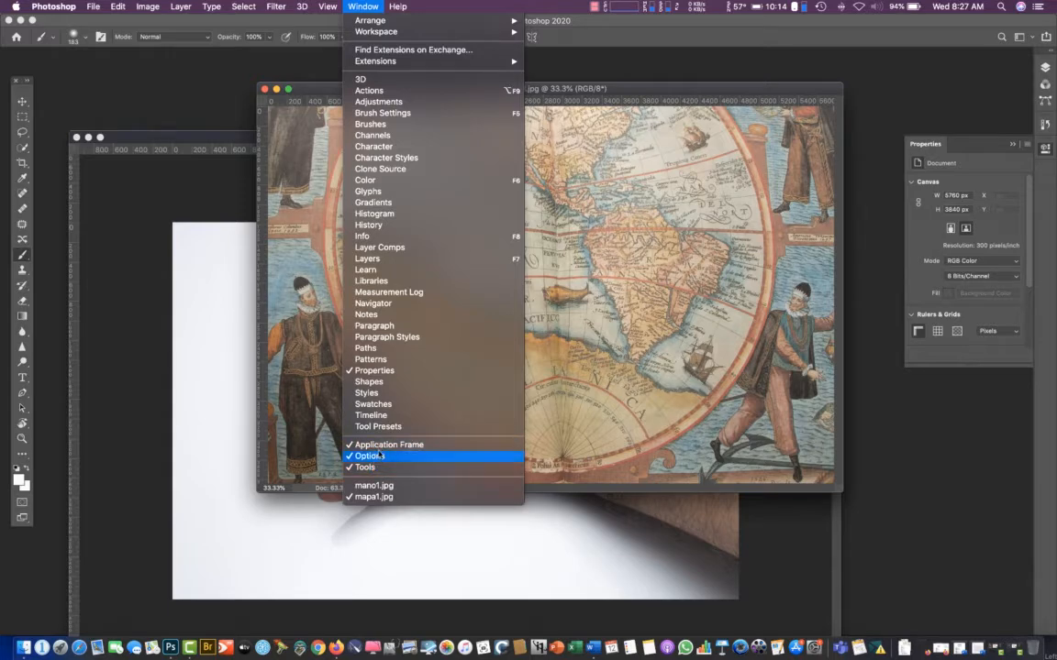
left_click(699, 576)
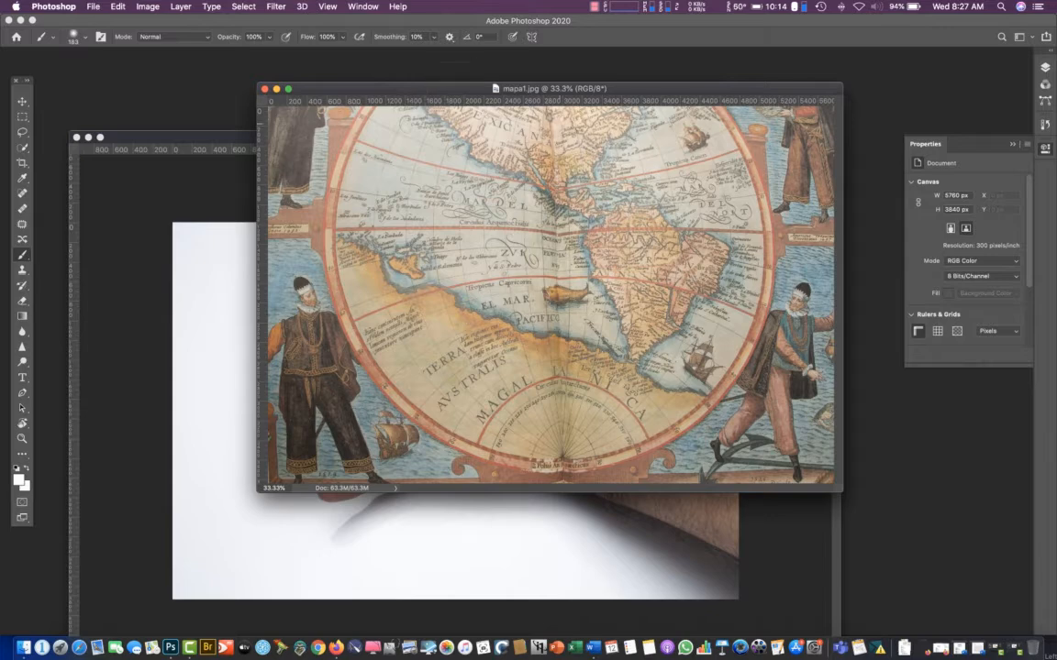
left_click(1013, 145)
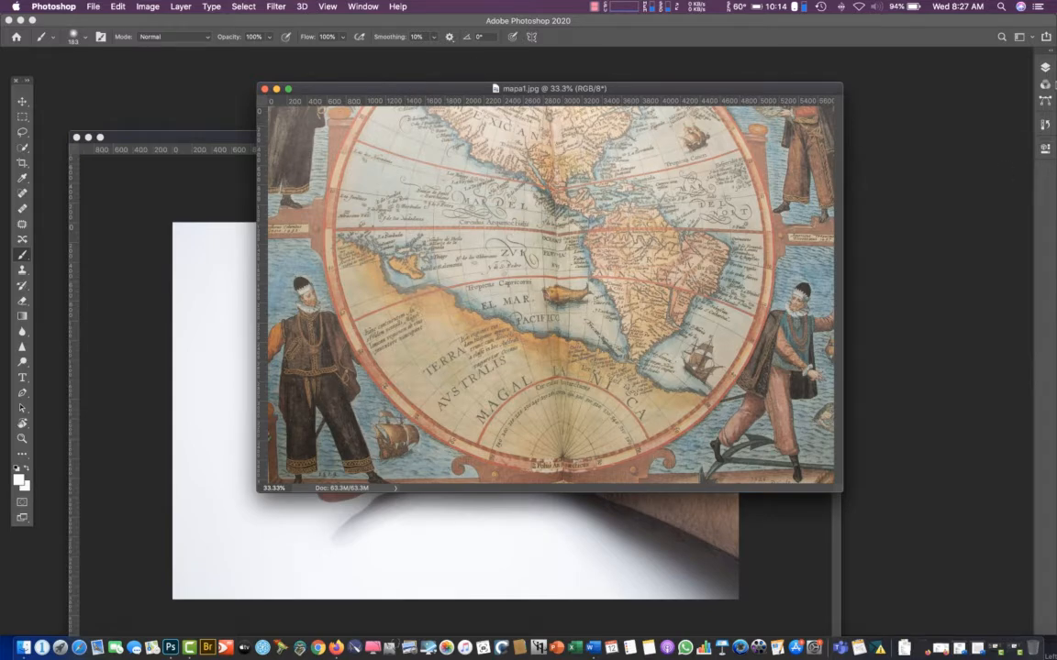
left_click(1045, 68)
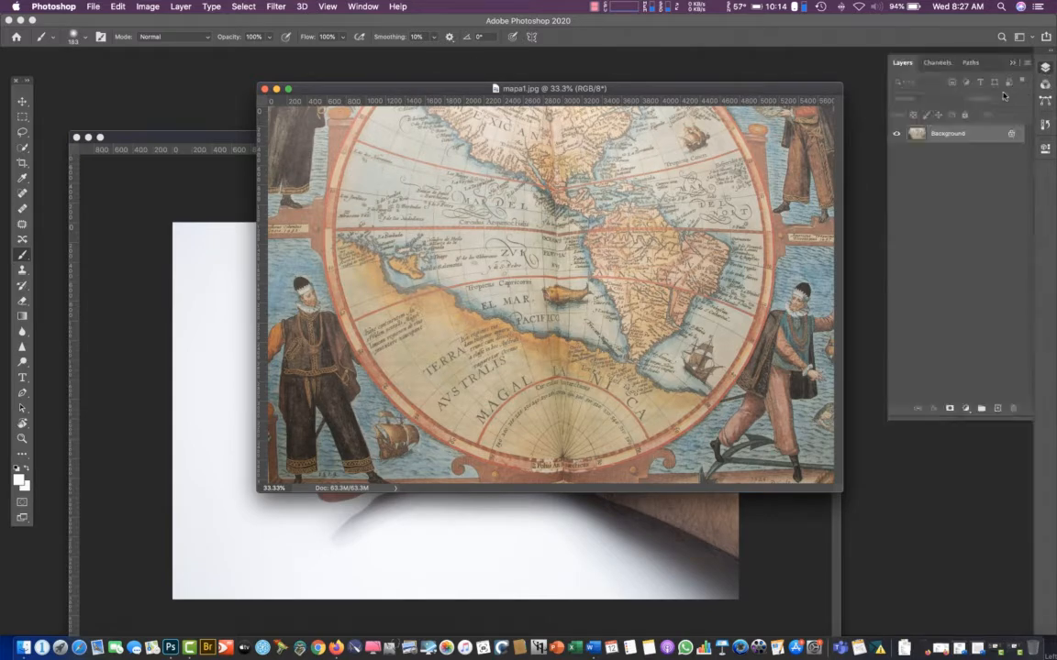
Reposition the floating mapa1.jpg and mano1.jpg windows, bringing the hand image to the front
left_click_drag(625, 94, 577, 164)
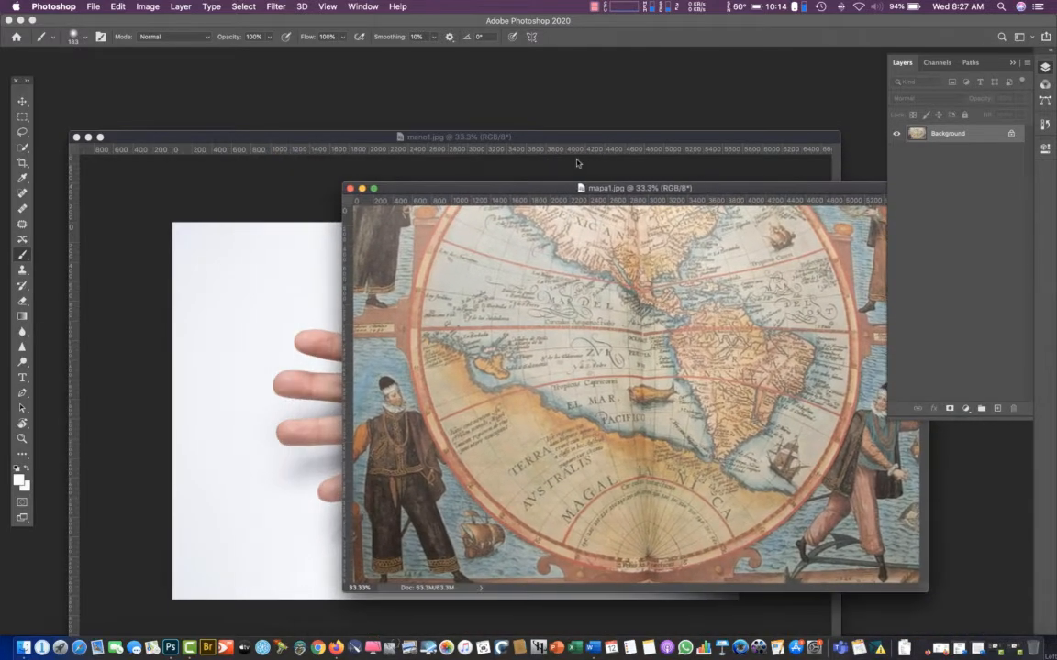
left_click(316, 147)
left_click_drag(138, 133, 112, 42)
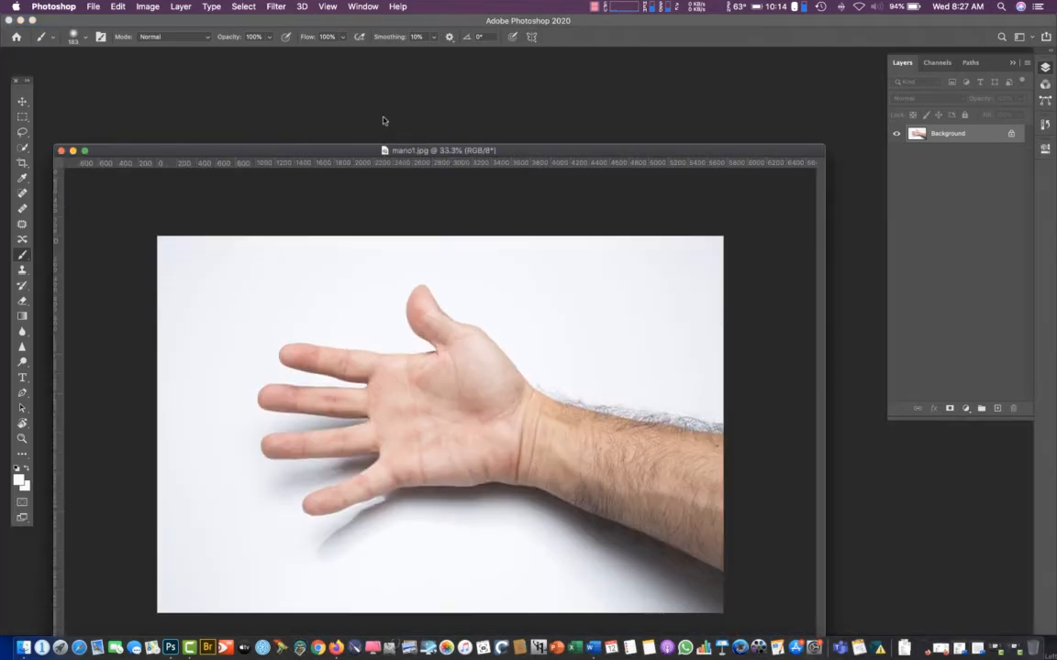
left_click_drag(341, 148, 386, 101)
Move the application frame and the floating image windows independently of each other, and restore the frame to fill the screen
left_click_drag(357, 20, 426, 236)
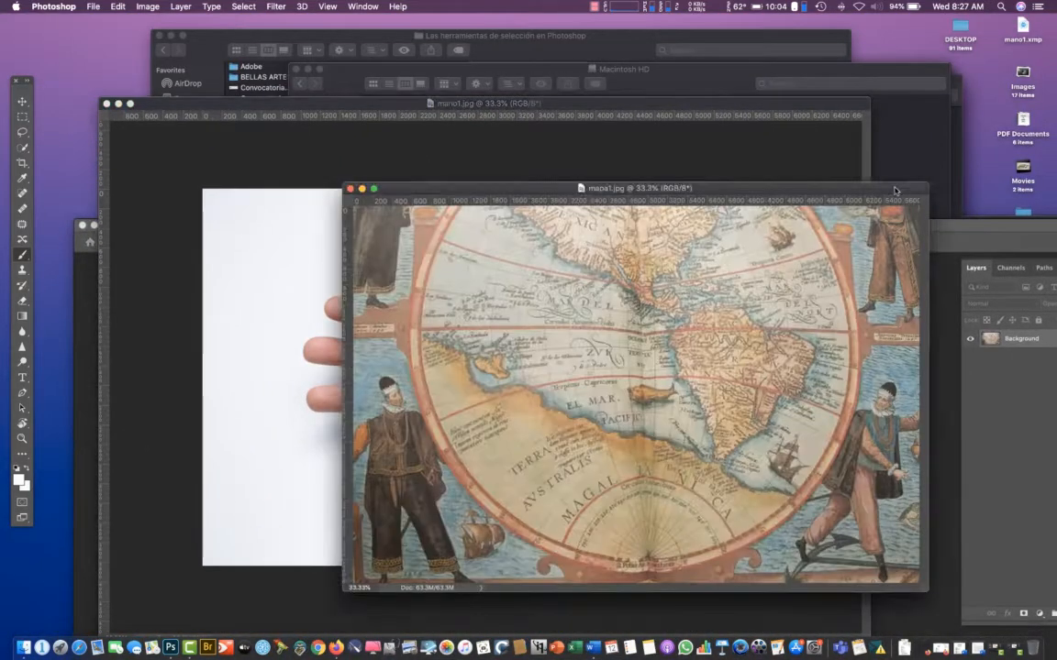
left_click_drag(894, 193, 748, 322)
left_click_drag(249, 110, 217, 98)
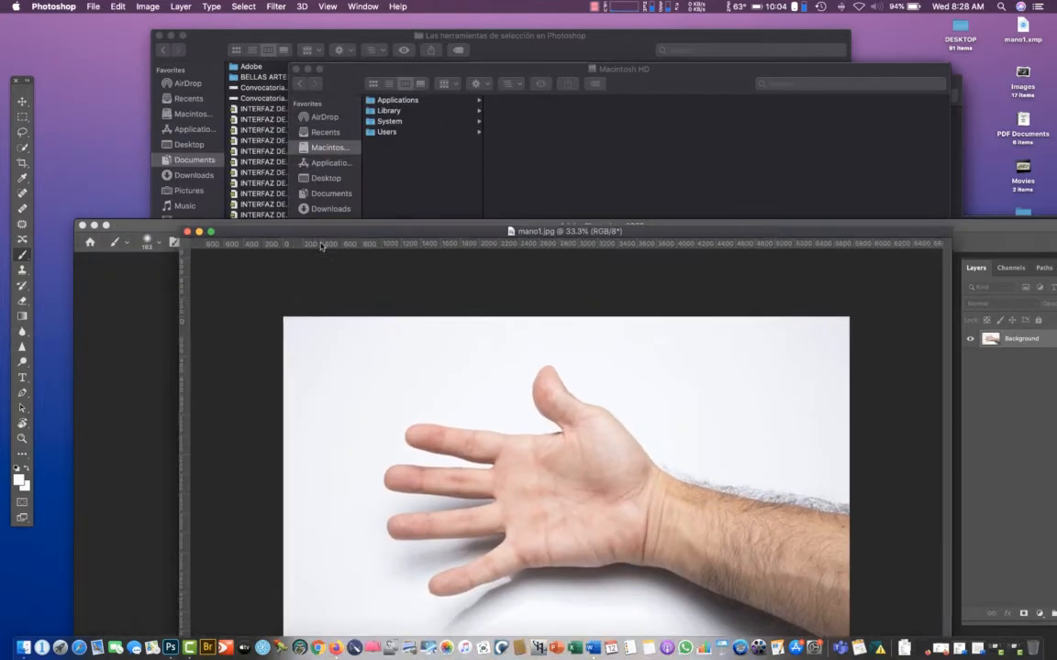
left_click_drag(321, 232, 352, 308)
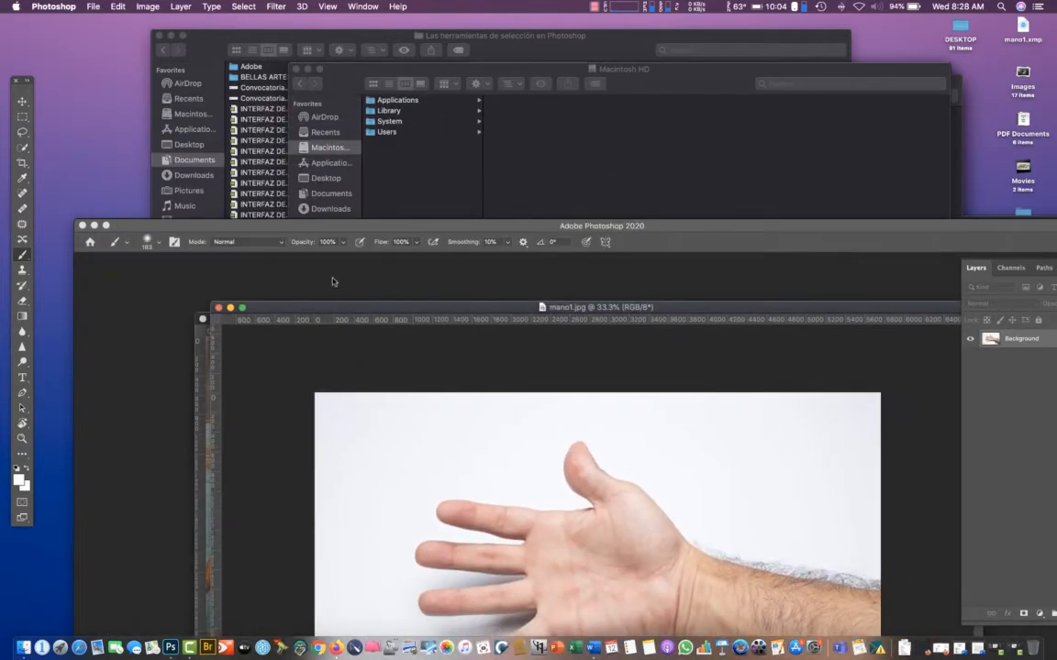
double_click(242, 230)
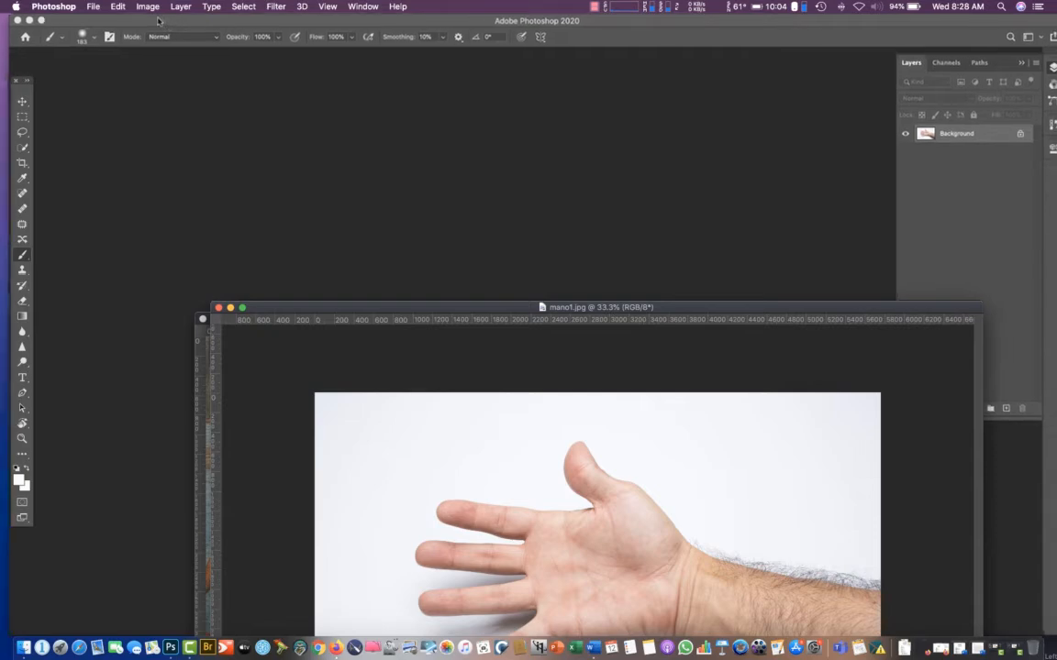
Dock mapa1.jpg and mano1.jpg as tabbed documents in the application frame
left_click_drag(276, 307, 399, 197)
left_click_drag(274, 322, 156, 64)
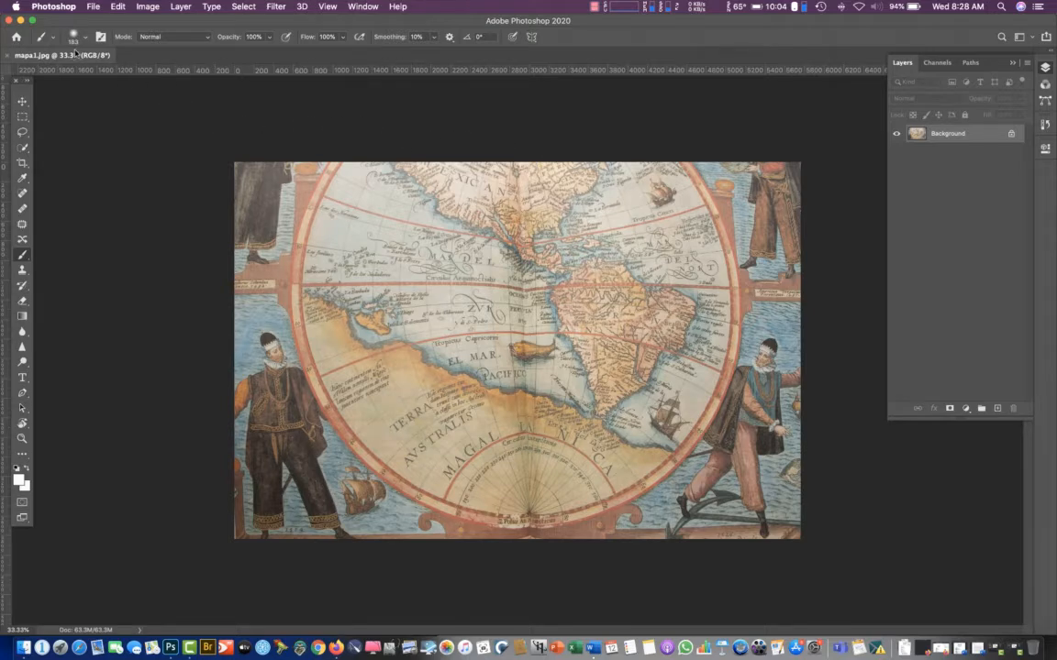
left_click(274, 7)
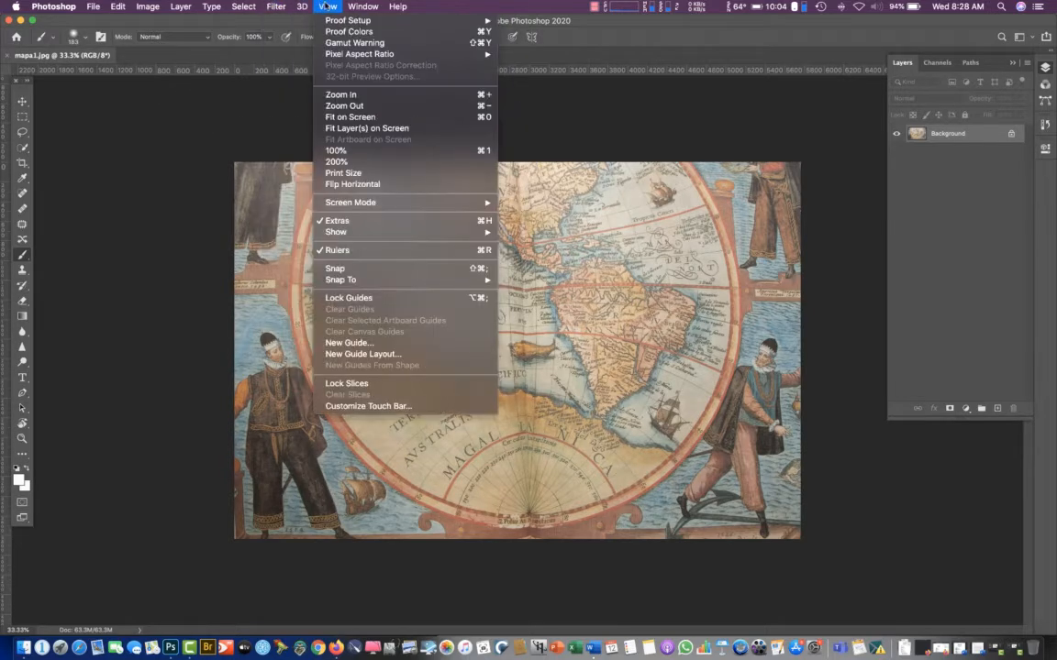
left_click(226, 38)
left_click_drag(217, 19, 161, 30)
Switch back and forth between the tabbed mapa1.jpg and mano1.jpg documents to view each image
left_click(46, 57)
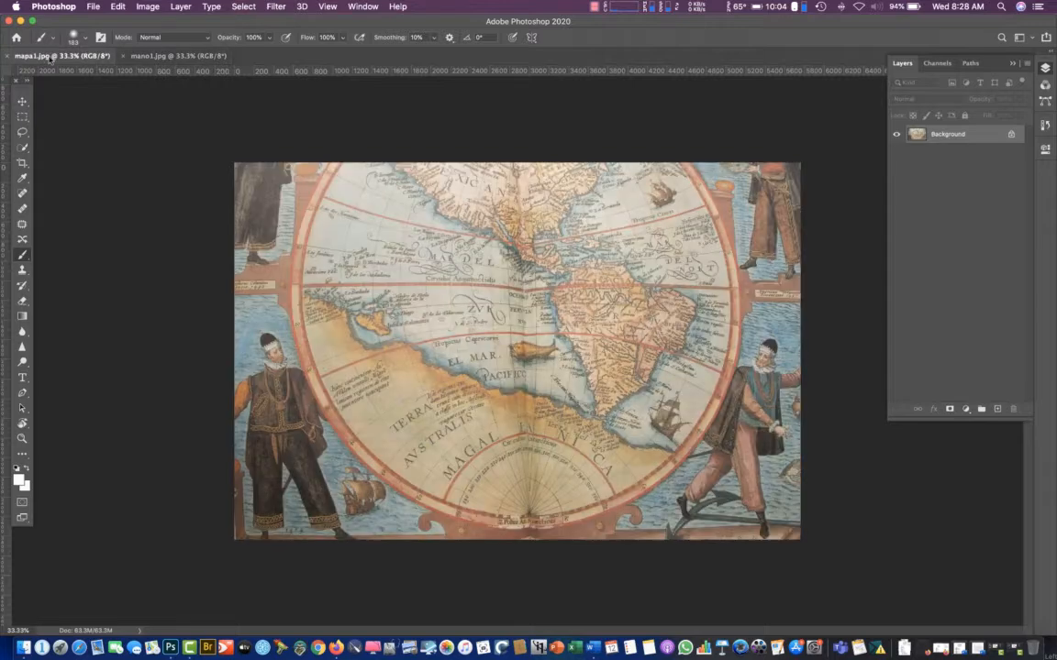
left_click(162, 57)
left_click(52, 56)
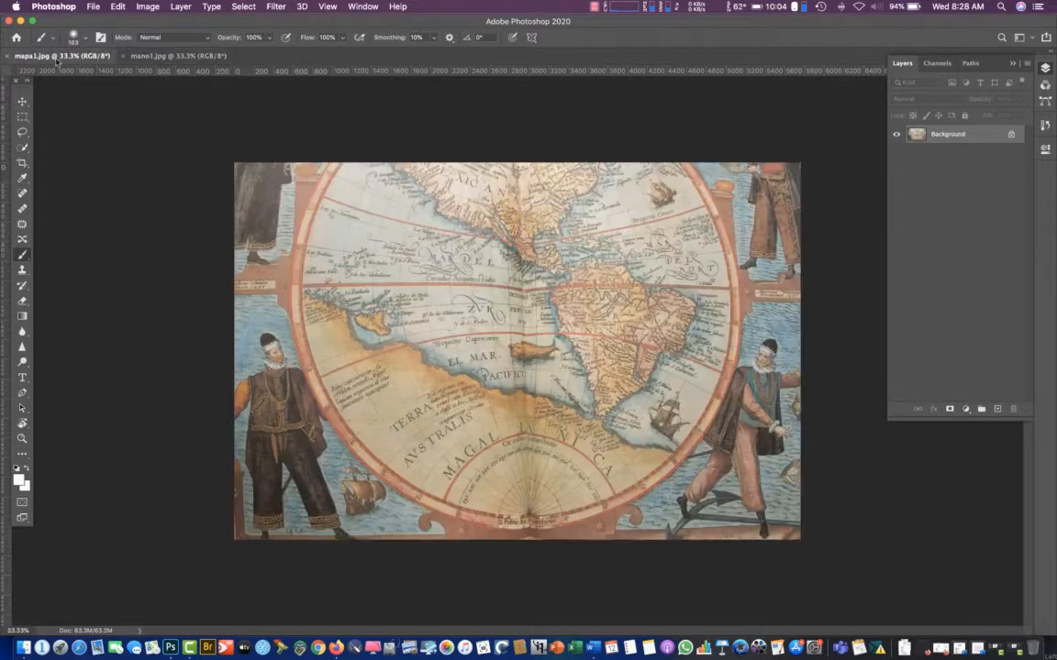
left_click(148, 55)
left_click(101, 57)
left_click(156, 56)
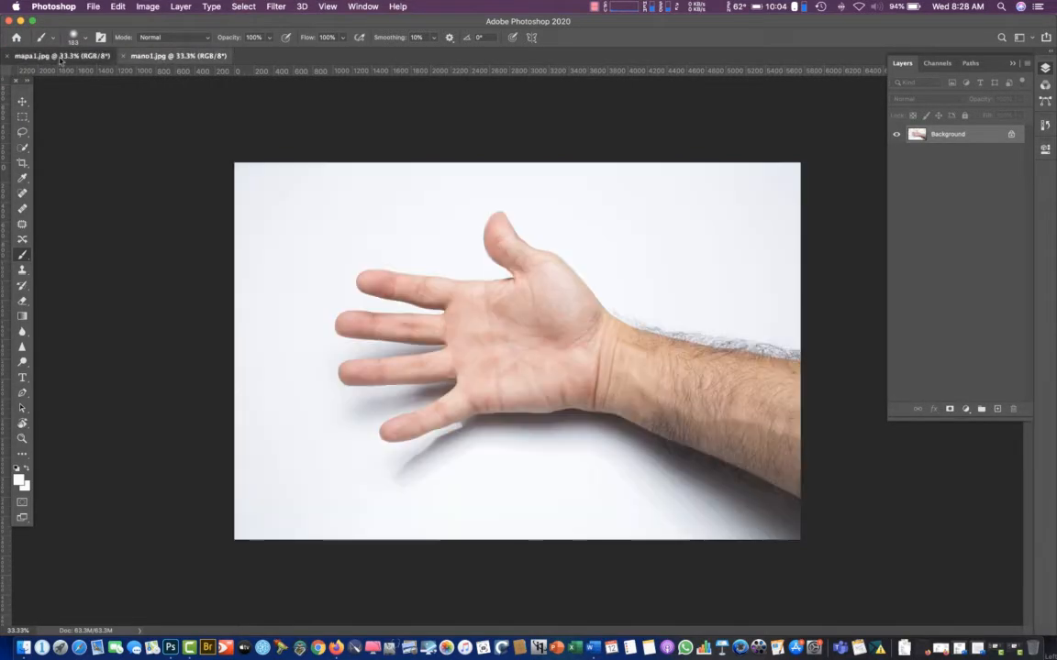
left_click(92, 56)
Undock mano1.jpg and mapa1.jpg into floating windows, with the hand image placed behind the map
left_click_drag(166, 61, 268, 118)
left_click_drag(55, 56, 368, 206)
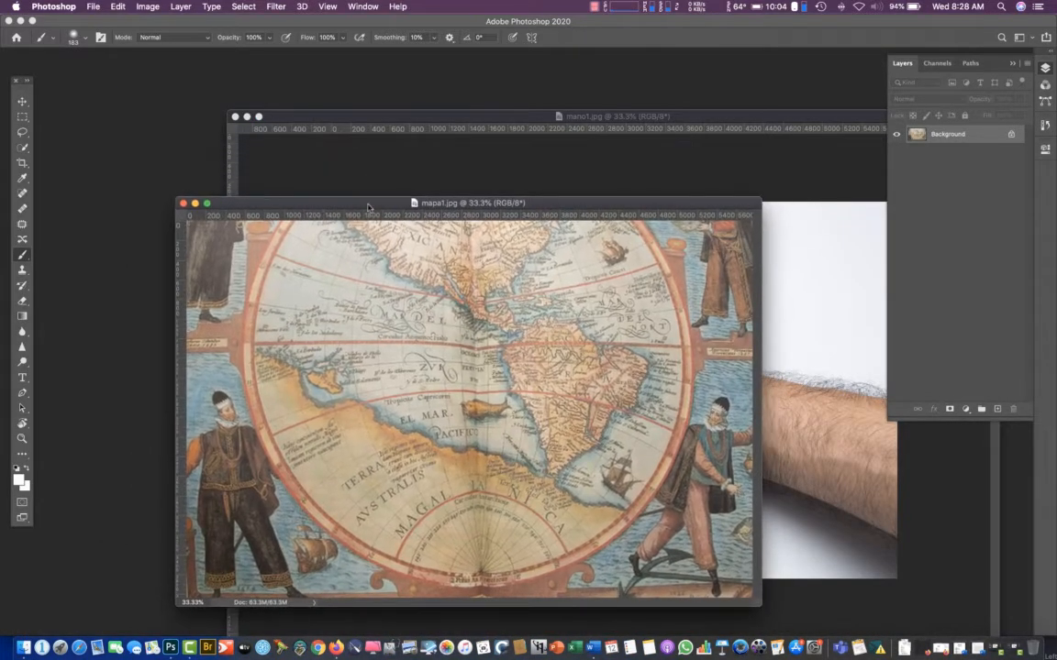
mouse_move(518, 120)
left_mouse_down()
mouse_move(513, 98)
mouse_move(530, 102)
left_mouse_up()
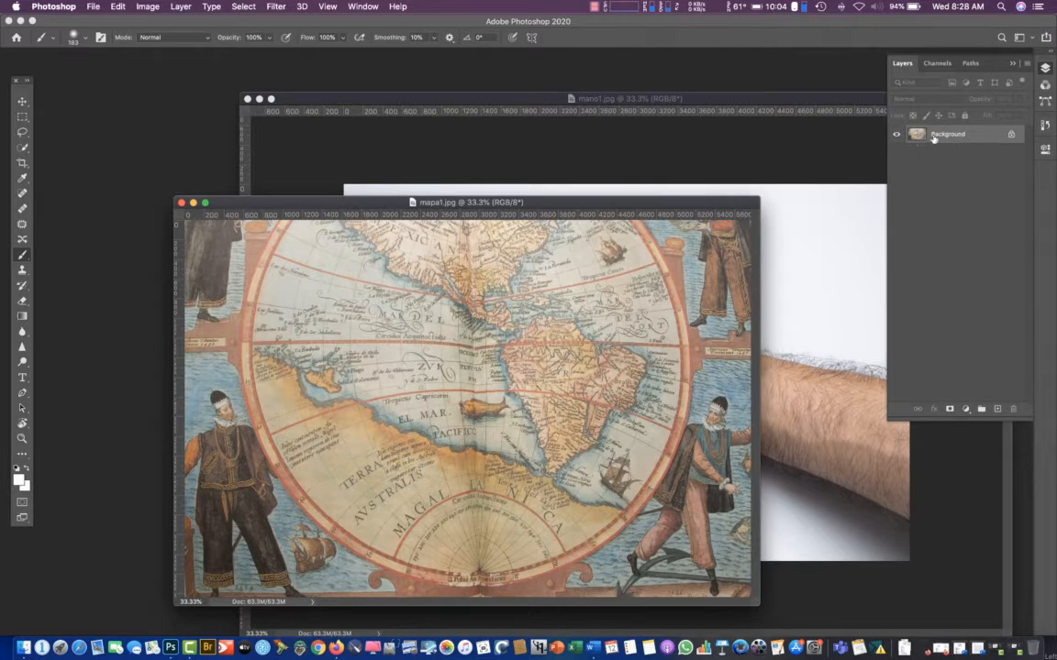
Copy the Background layer of mapa1.jpg into the mano1.jpg document as a new layer above the hand
left_click_drag(933, 139, 832, 338)
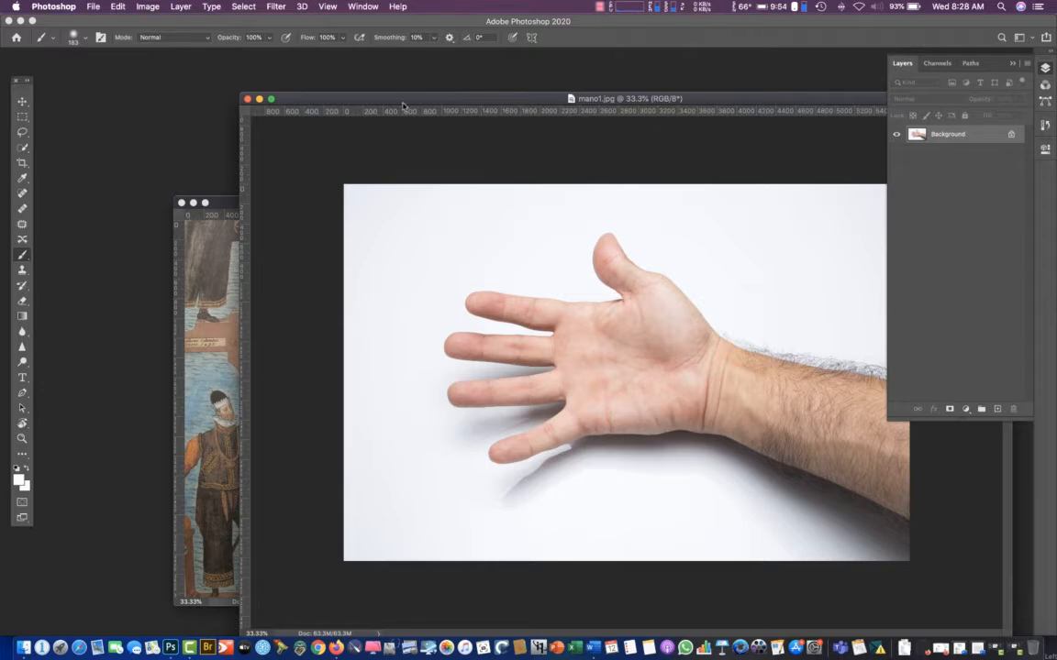
double_click(230, 208)
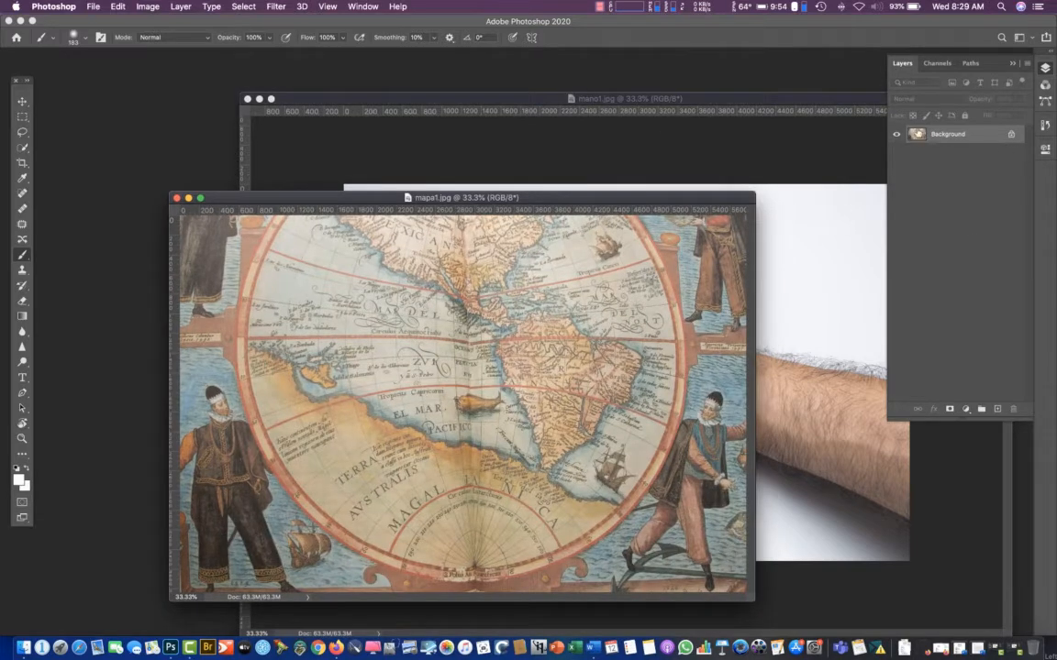
left_click_drag(915, 137, 823, 257)
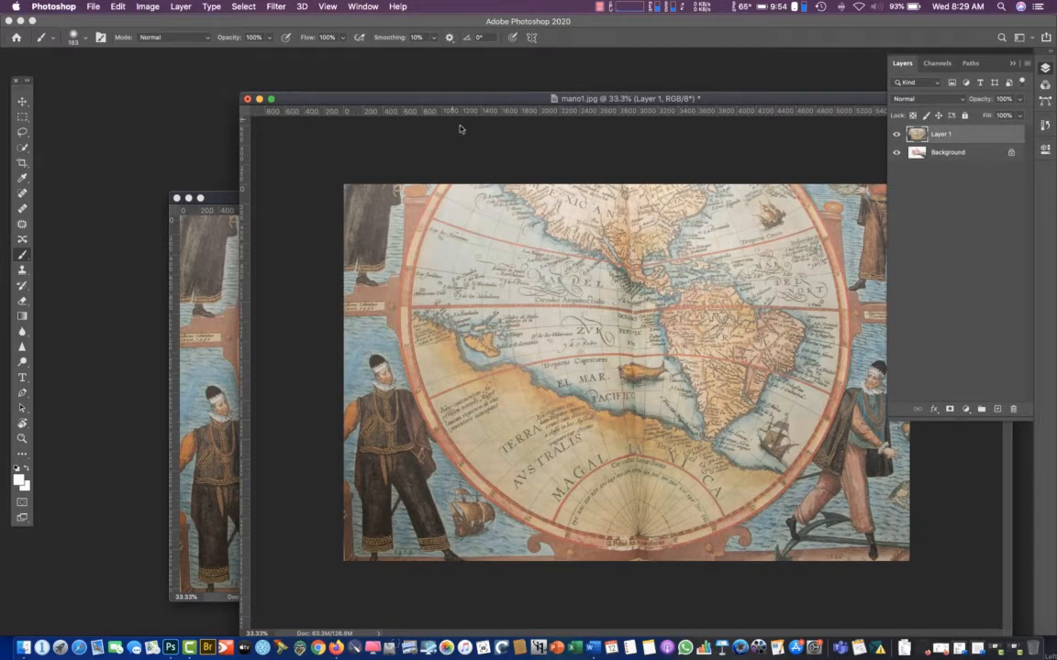
left_click_drag(393, 97, 187, 37)
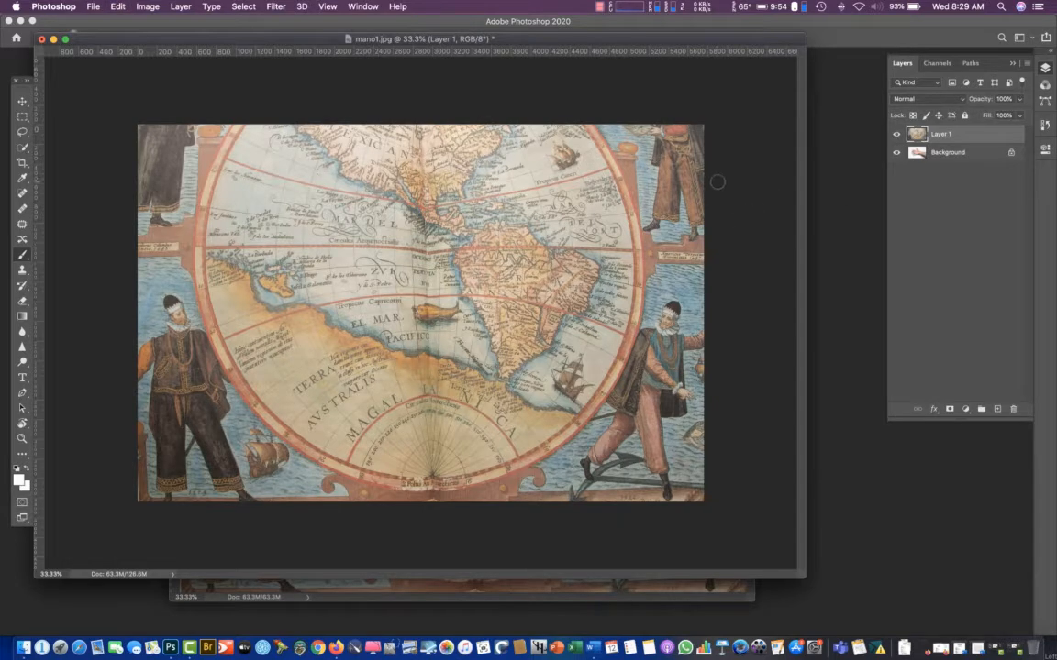
Undo the layer copy in mano1.jpg and rearrange the windows so mapa1.jpg overlaps the hand image in front
key("super+z")
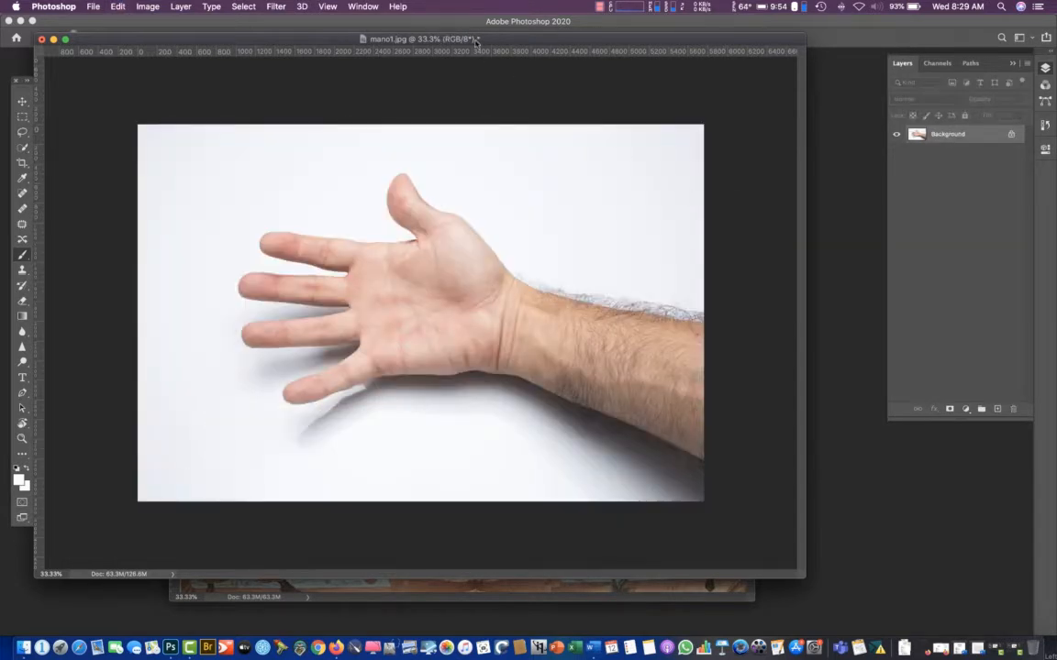
left_click_drag(477, 41, 660, 68)
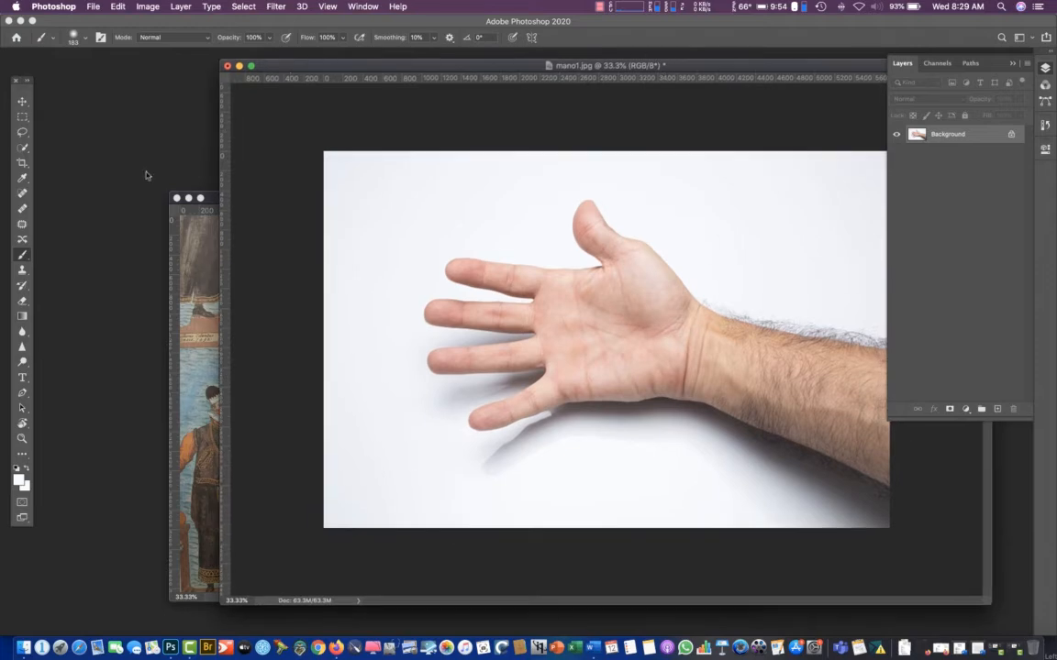
left_click_drag(211, 198, 104, 109)
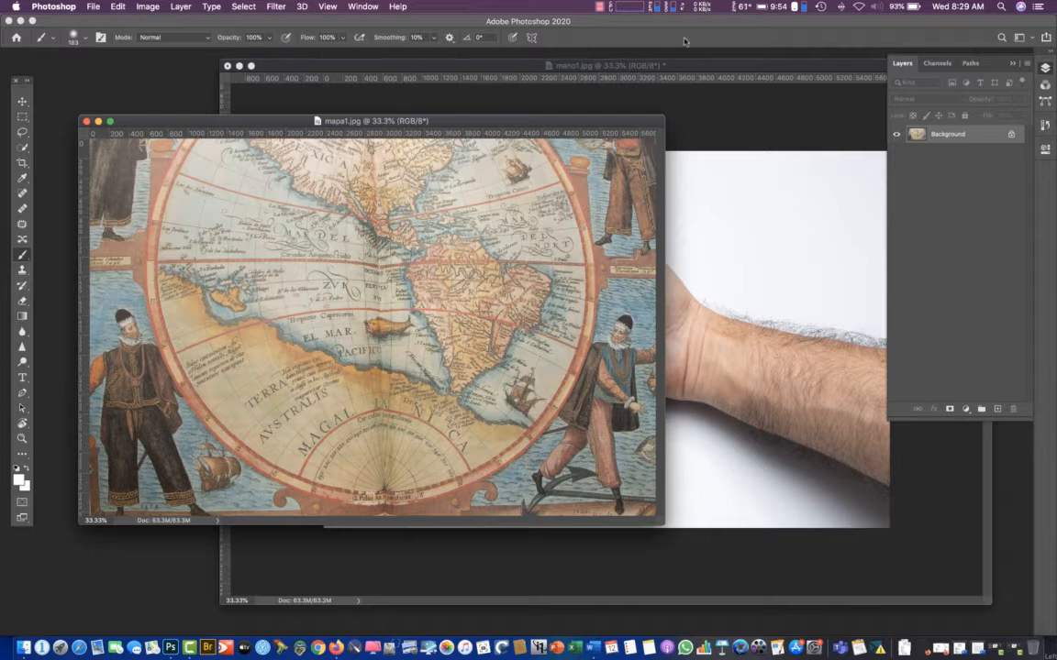
Copy the Background layer of mapa1.jpg into mano1.jpg as a new layer, and make mano1.jpg the active document
left_click_drag(543, 126, 539, 124)
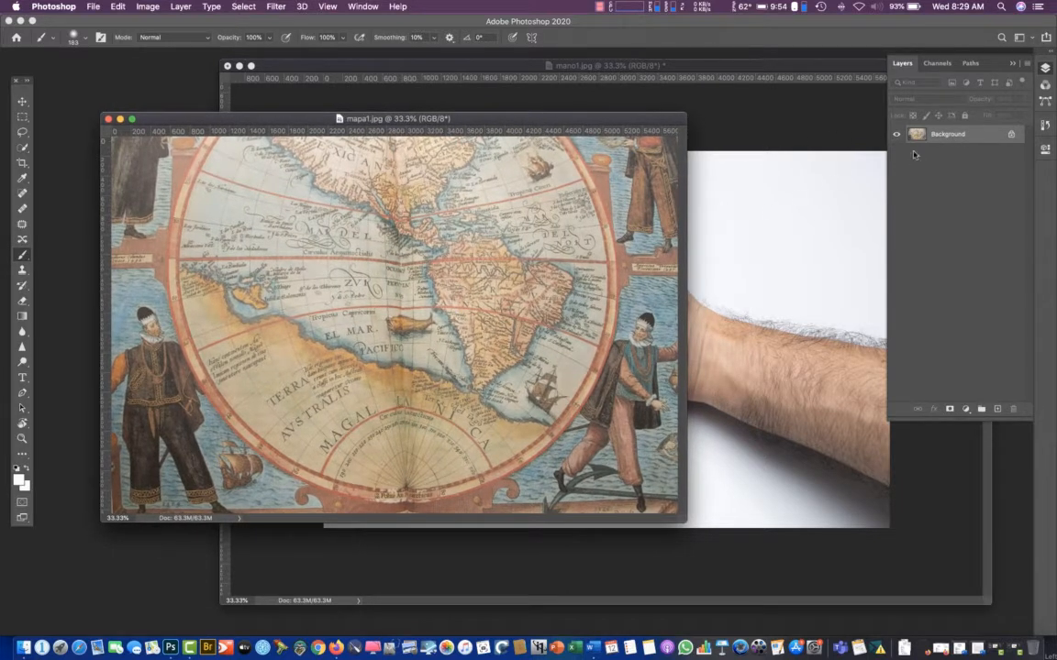
left_click_drag(918, 135, 724, 235)
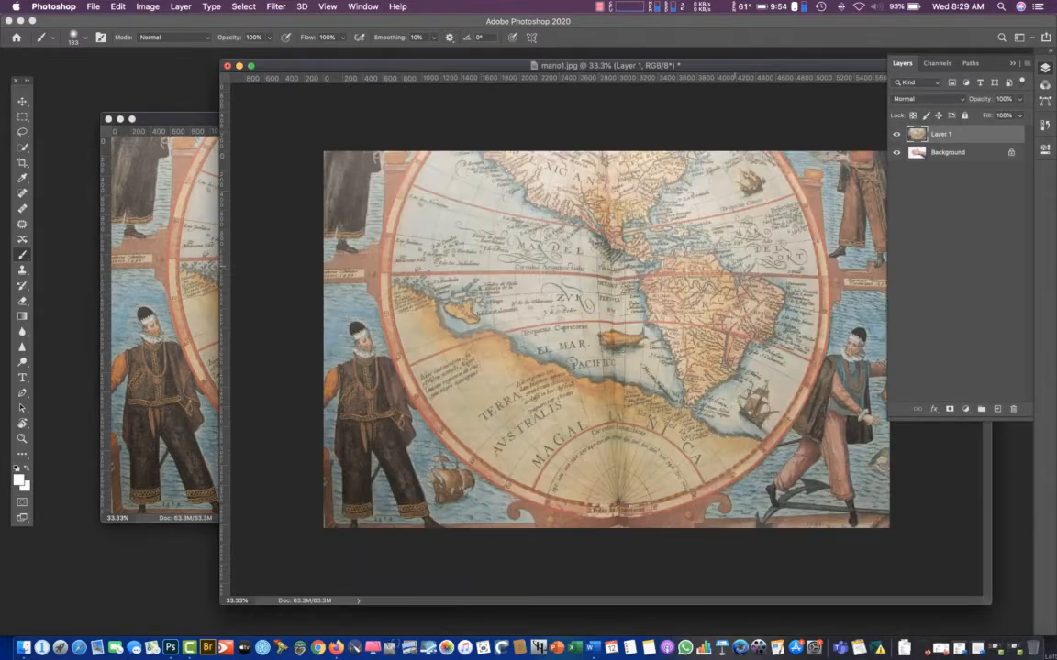
left_click_drag(156, 119, 149, 113)
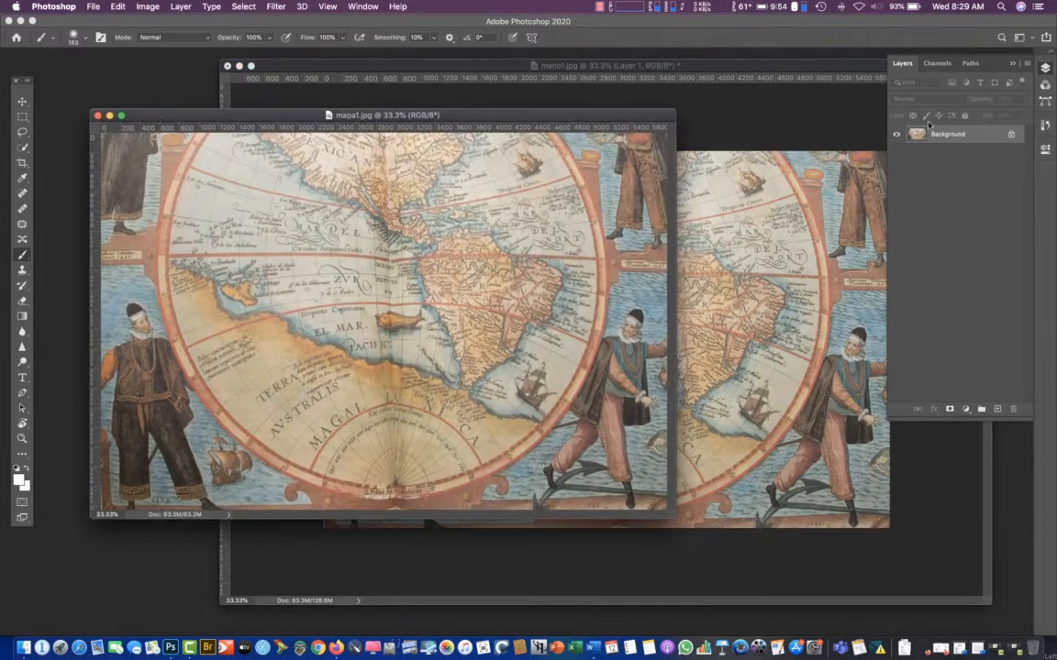
left_click(697, 105)
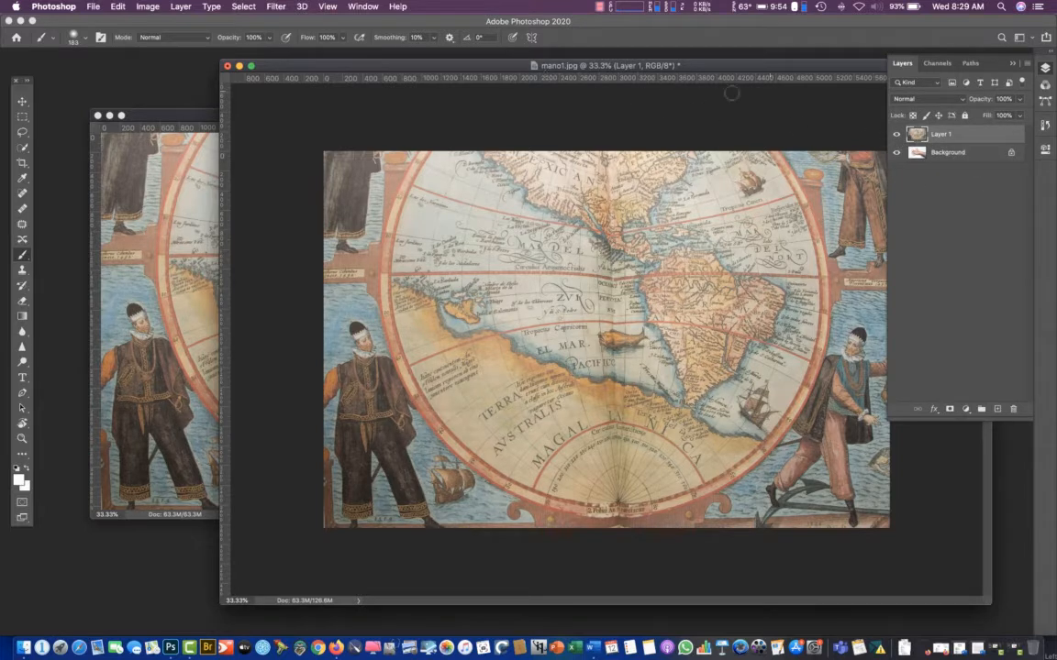
Toggle the visibility of the map layer in mano1.jpg repeatedly to compare it with the hand underneath, leaving it shown
left_click(896, 136)
left_click(896, 136)
left_click(896, 135)
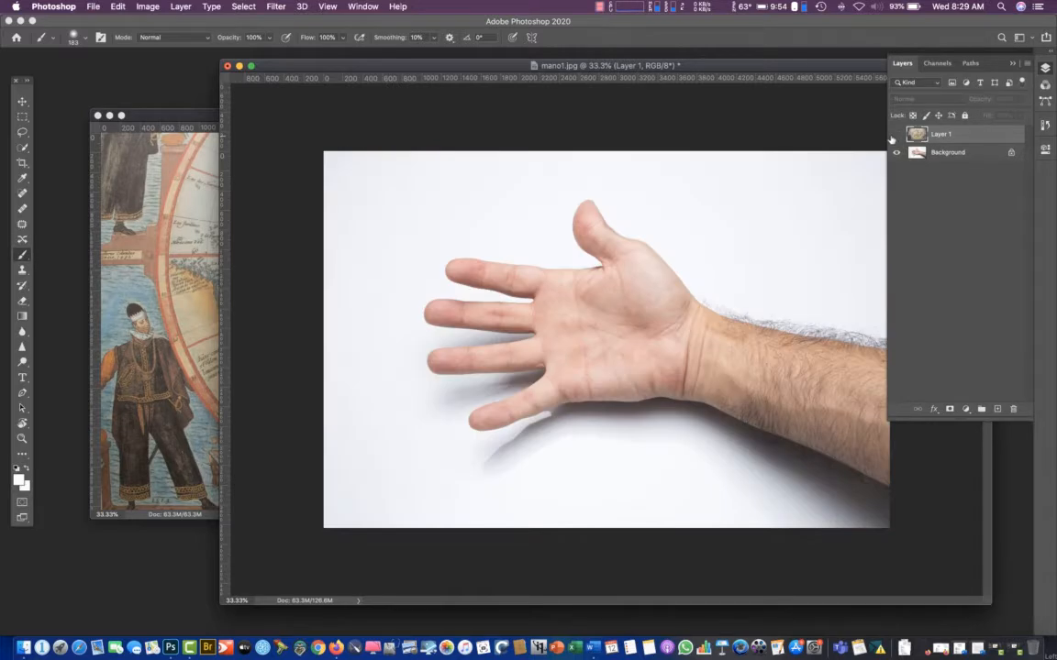
left_click(896, 136)
left_click(896, 136)
left_click(896, 135)
left_click(896, 136)
left_click(896, 136)
left_click(896, 135)
left_click(896, 136)
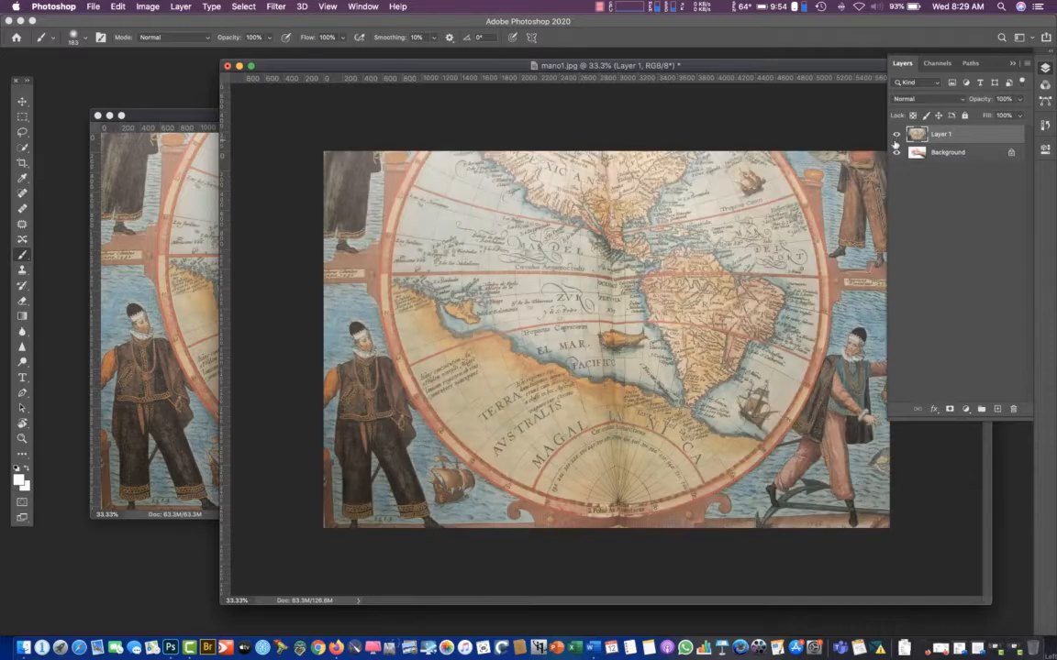
left_click(896, 136)
left_click(896, 136)
left_click(896, 138)
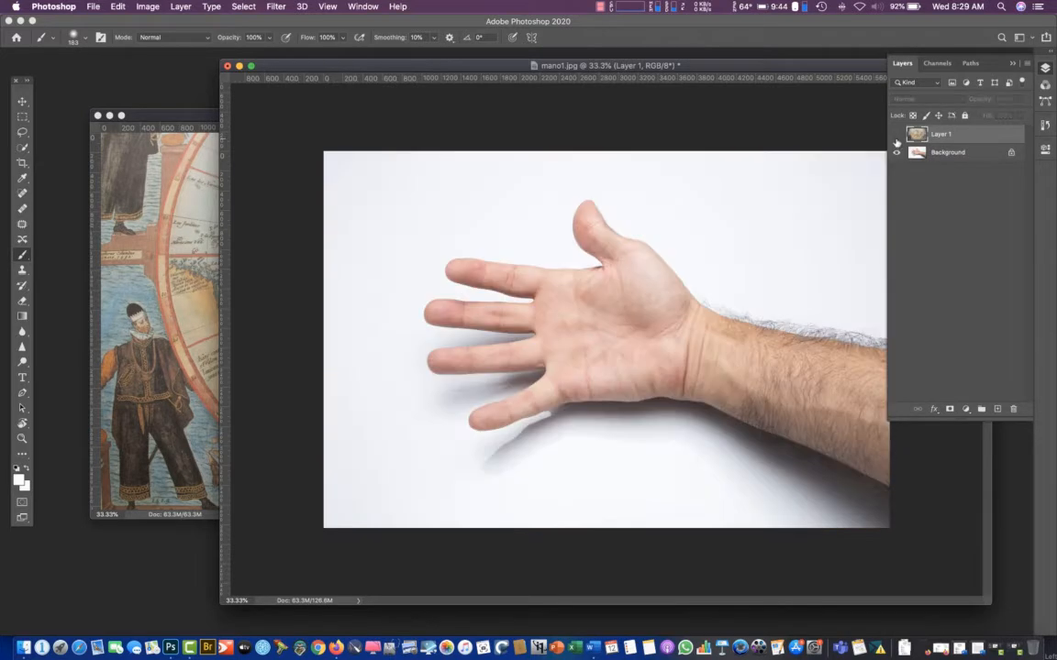
left_click(897, 137)
left_click(896, 136)
left_click(896, 136)
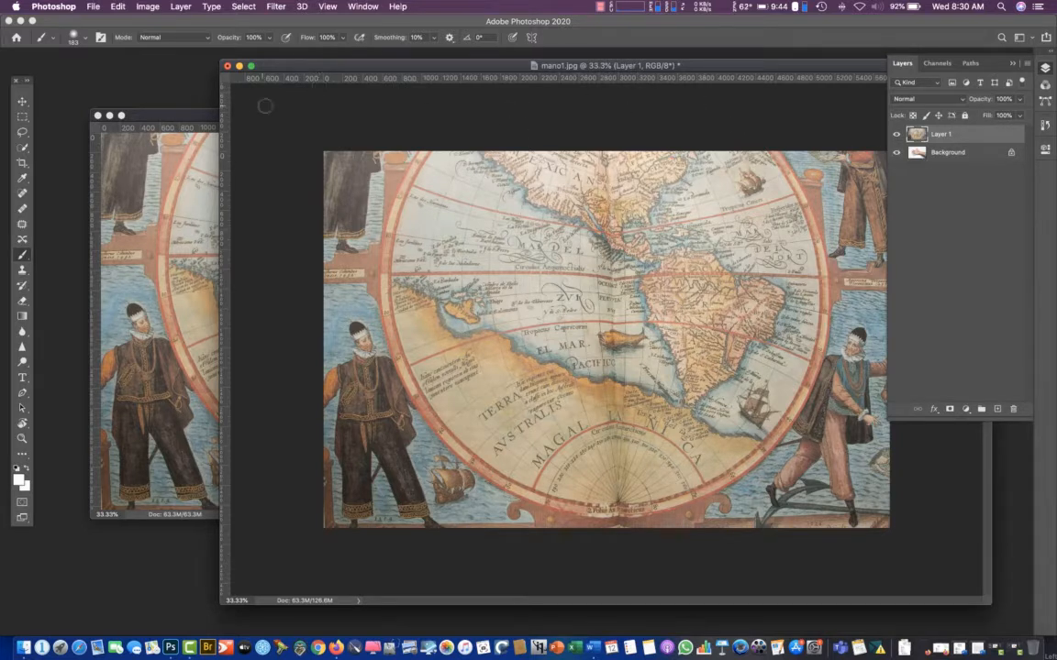
Close the mapa1.jpg document and reposition the mano1.jpg window beside the toolbox
left_click_drag(154, 122, 94, 140)
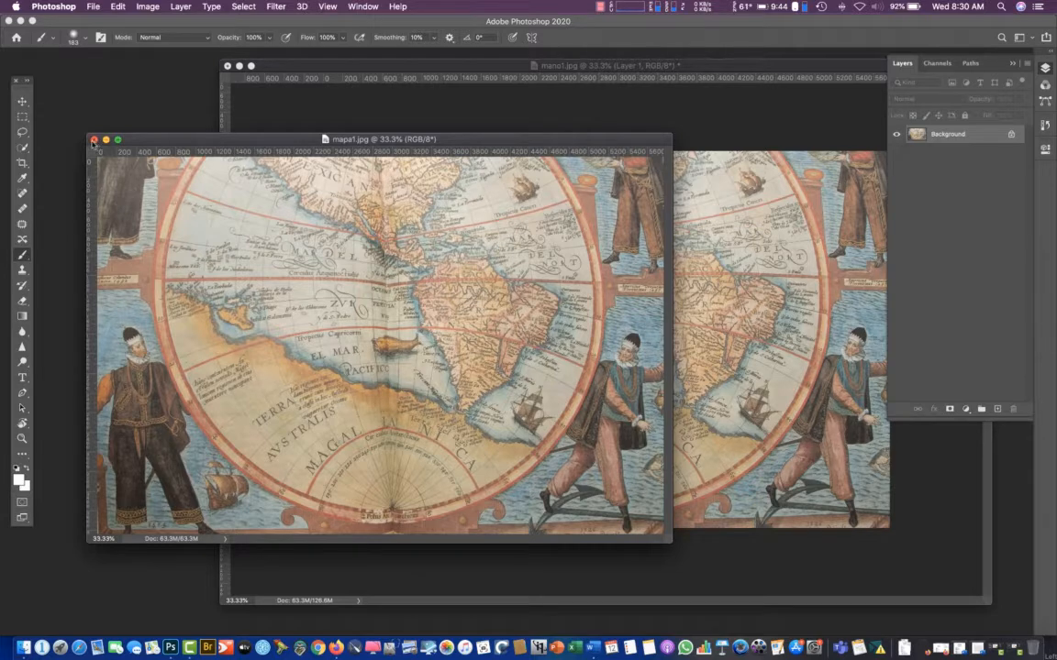
left_click(92, 140)
left_click_drag(603, 66, 438, 80)
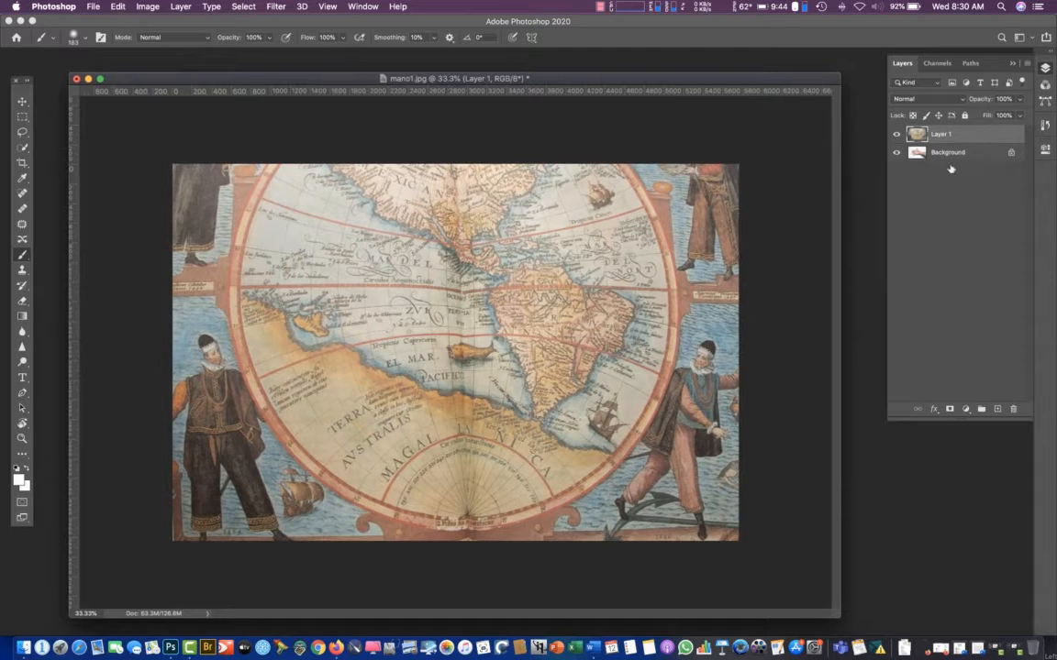
Hide the map layer and convert the locked hand Background into a regular layer named Layer 0
left_click(896, 133)
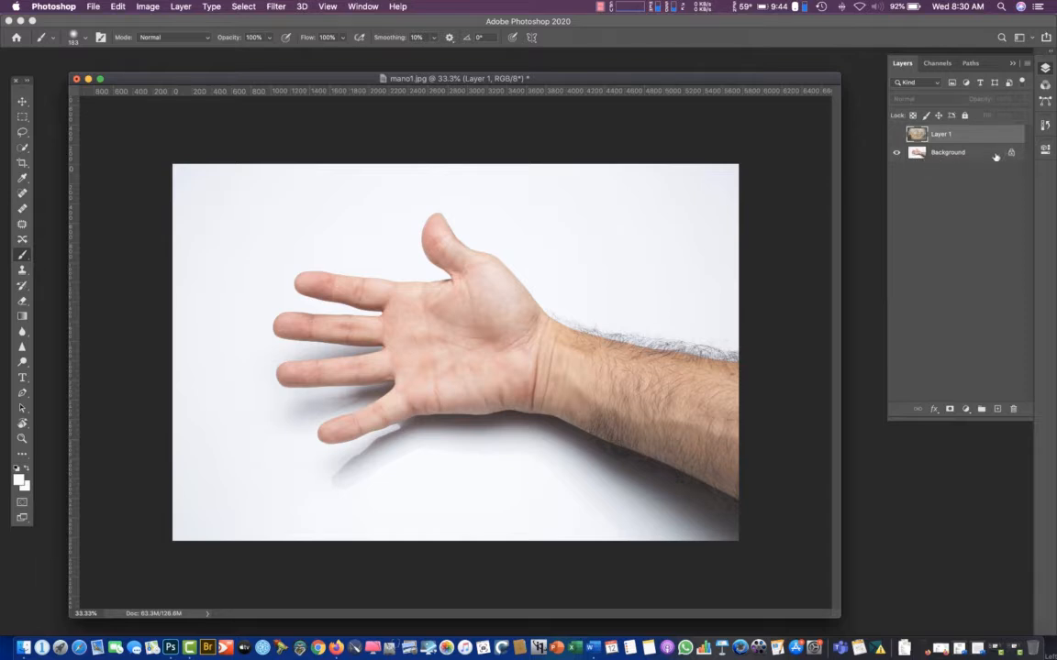
double_click(917, 154)
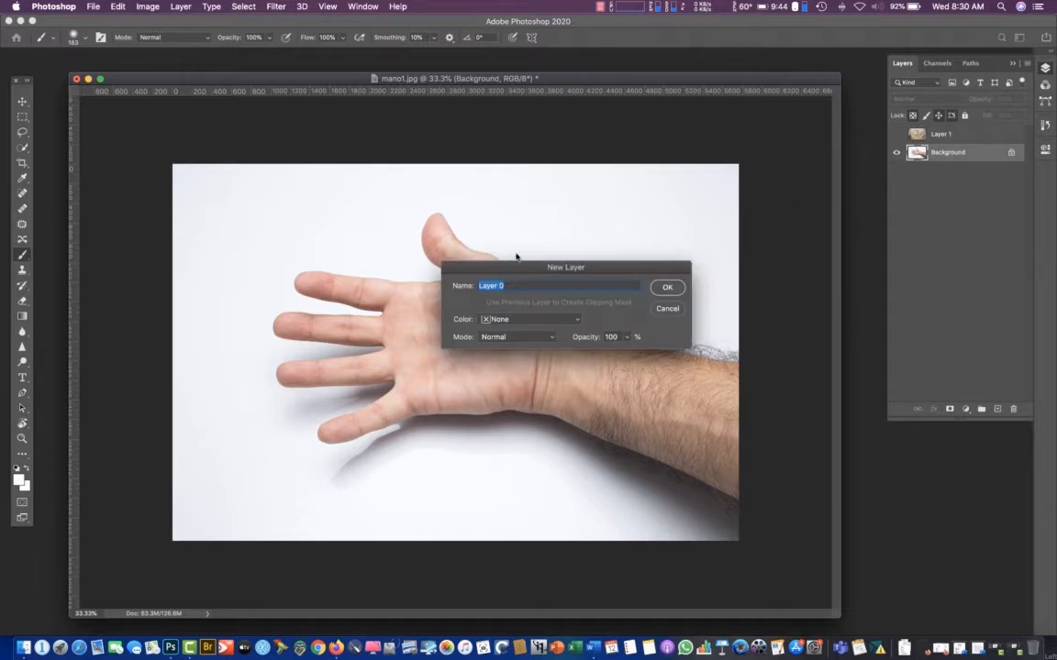
left_click(666, 290)
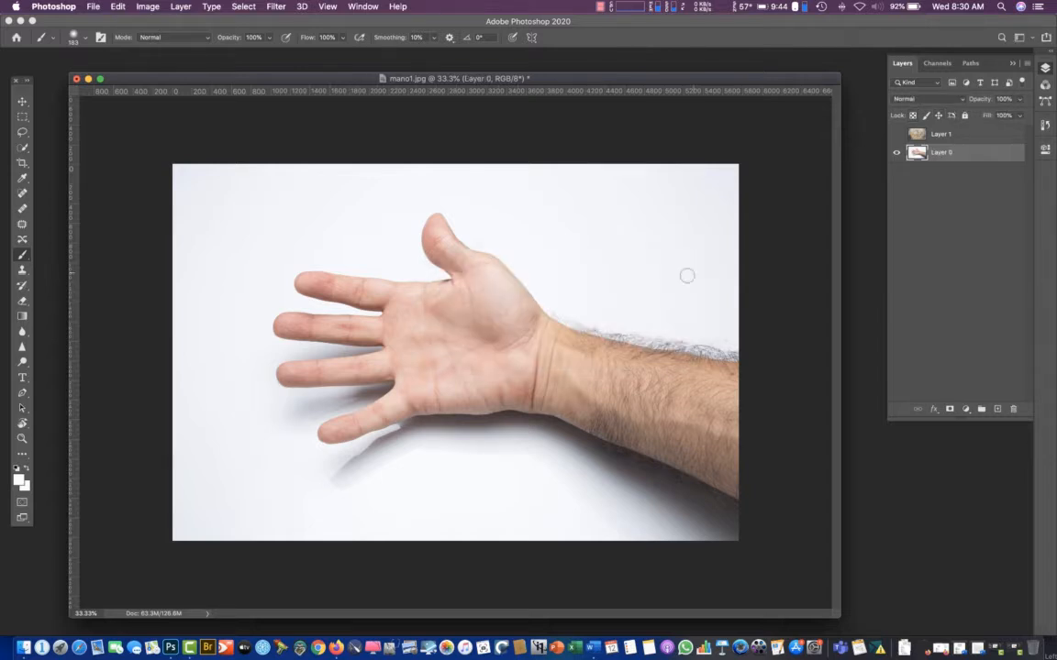
Place the hand layer above the map layer, and return it beneath the map to demonstrate the stacking order
left_click_drag(917, 135, 912, 157)
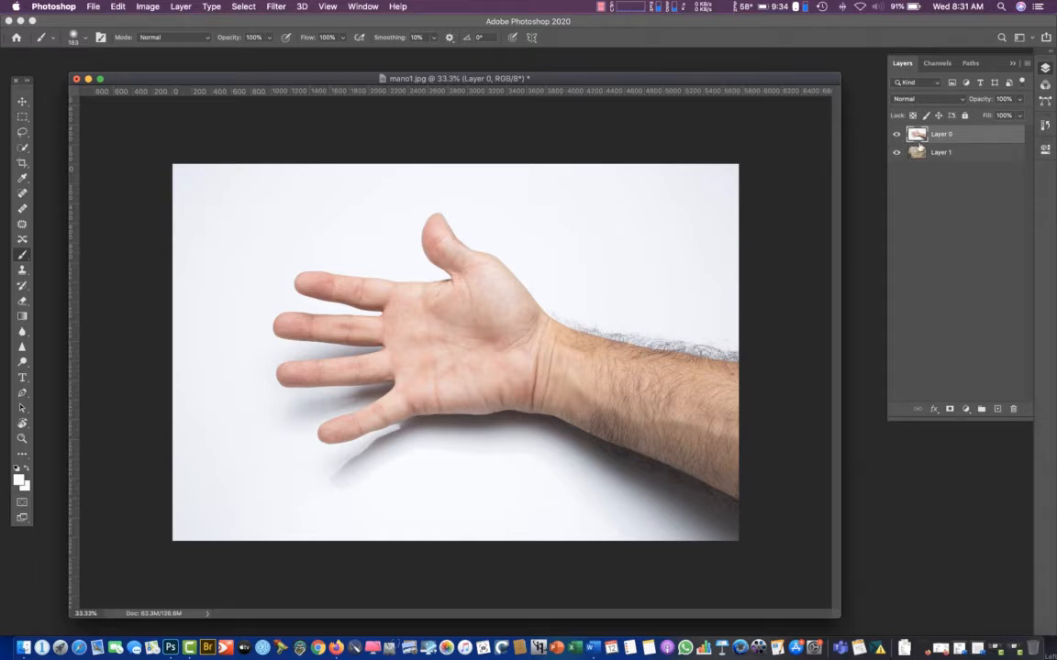
left_click_drag(914, 134, 903, 167)
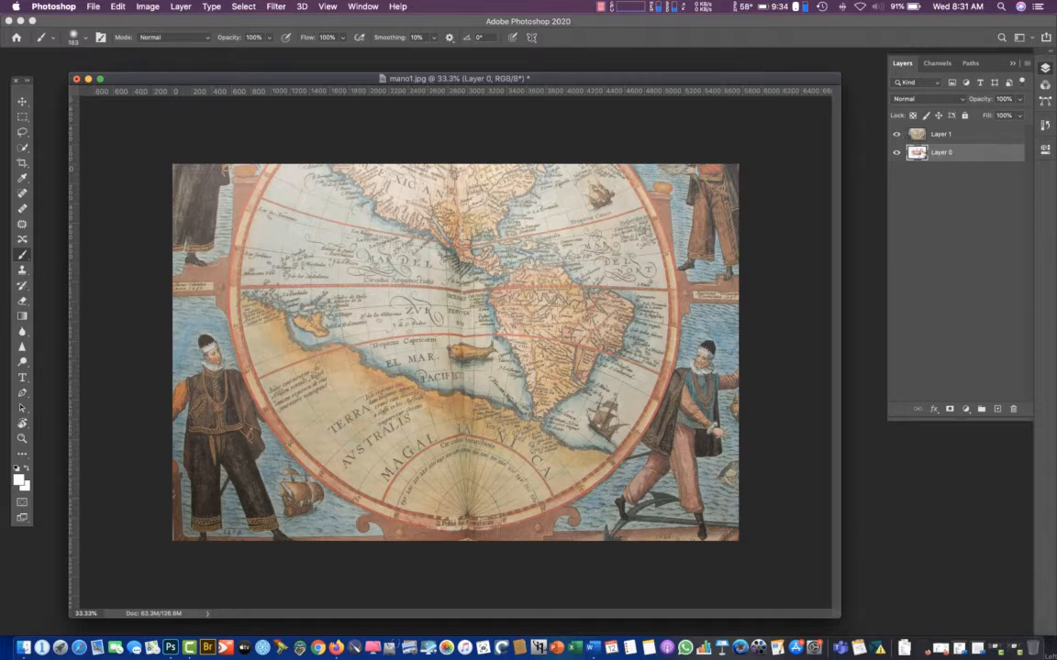
Lower the map layer's opacity to 27% so the hand shows through, and raise it back to 98%
left_click(917, 135)
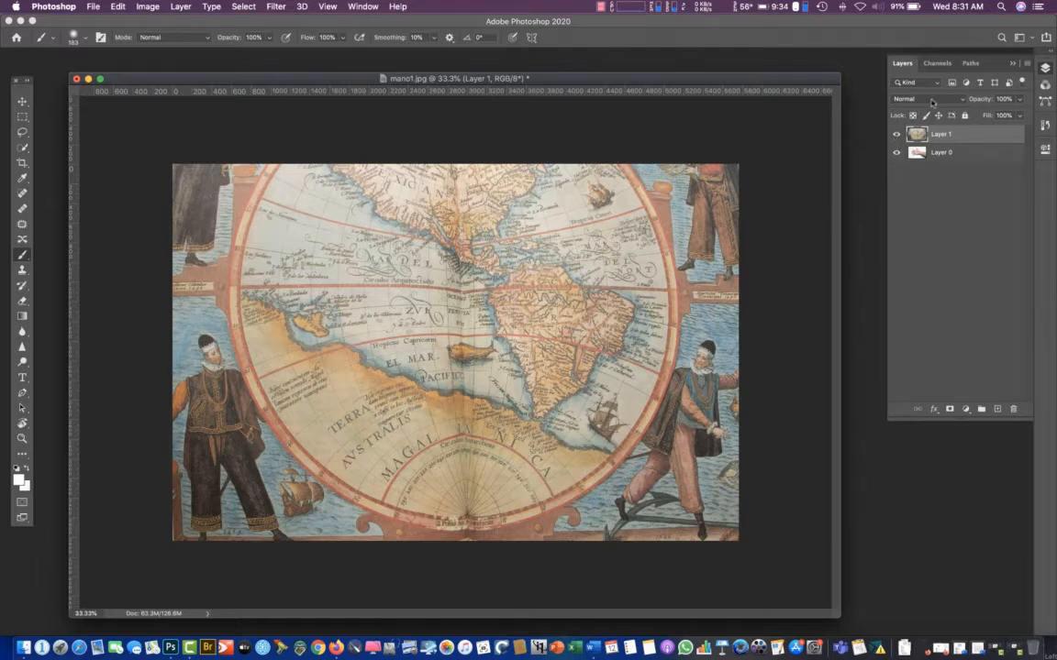
left_click(1020, 99)
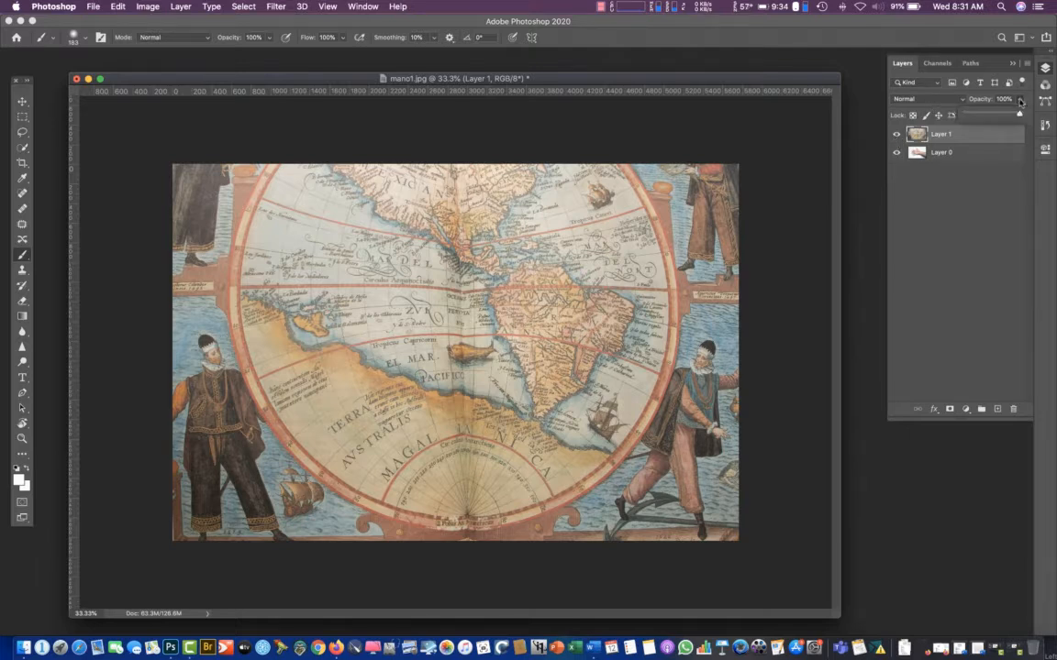
left_click_drag(1019, 114, 981, 120)
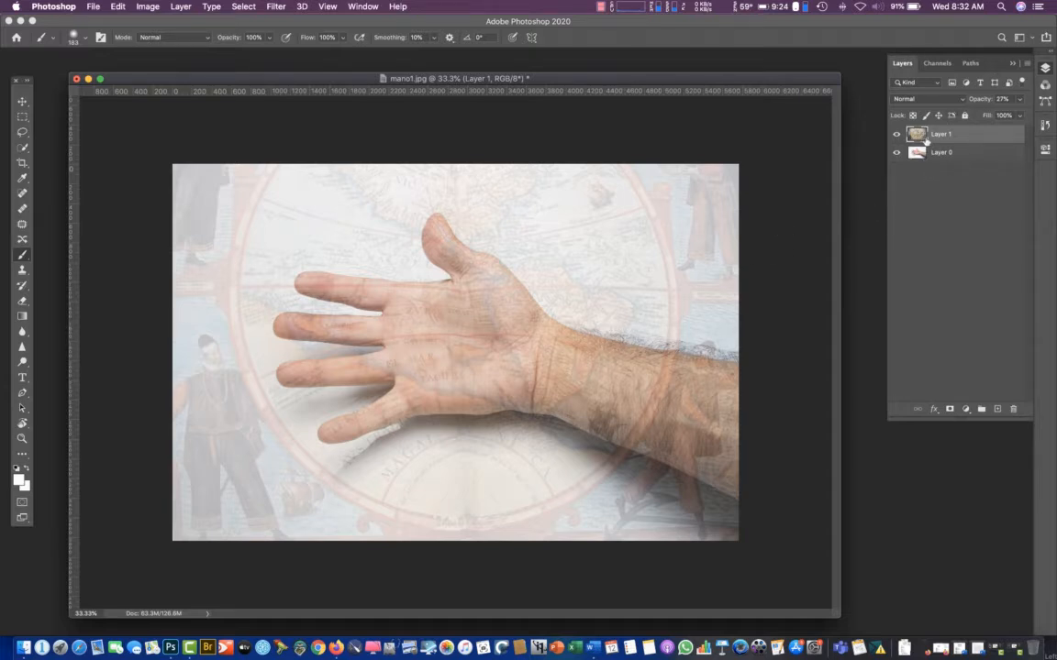
mouse_move(975, 100)
left_mouse_down()
mouse_move(993, 102)
mouse_move(979, 103)
left_mouse_up()
mouse_move(979, 103)
left_mouse_down()
mouse_move(988, 103)
mouse_move(977, 104)
left_mouse_up()
left_click_drag(979, 102, 1038, 133)
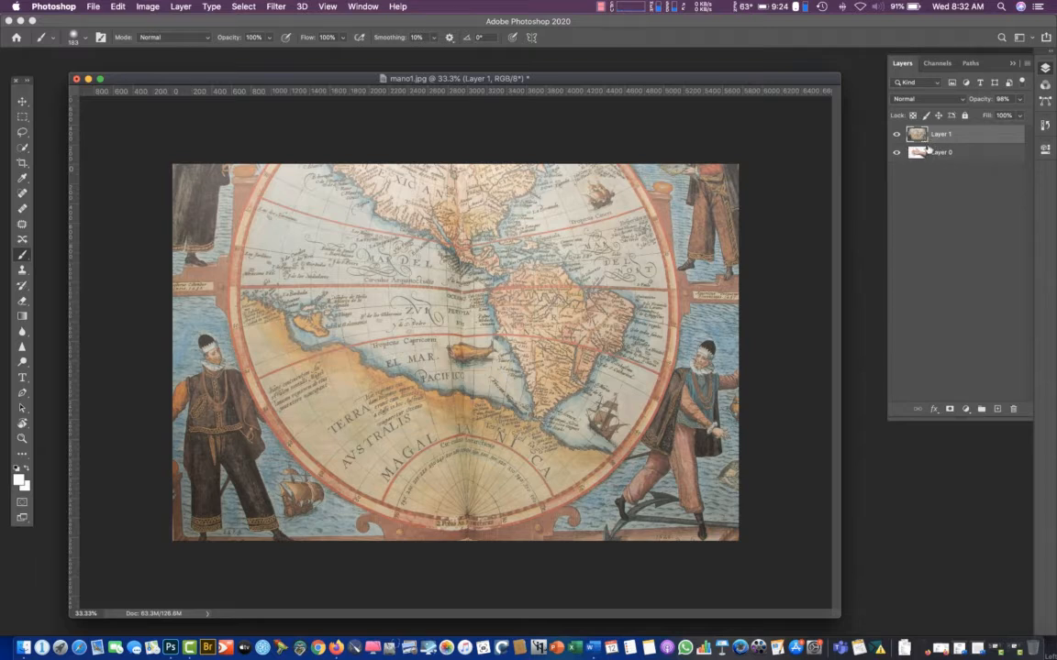
Move the hand layer above the map layer, reduce its opacity to 54%, and bring it back up to 99%
left_click_drag(918, 152, 912, 128)
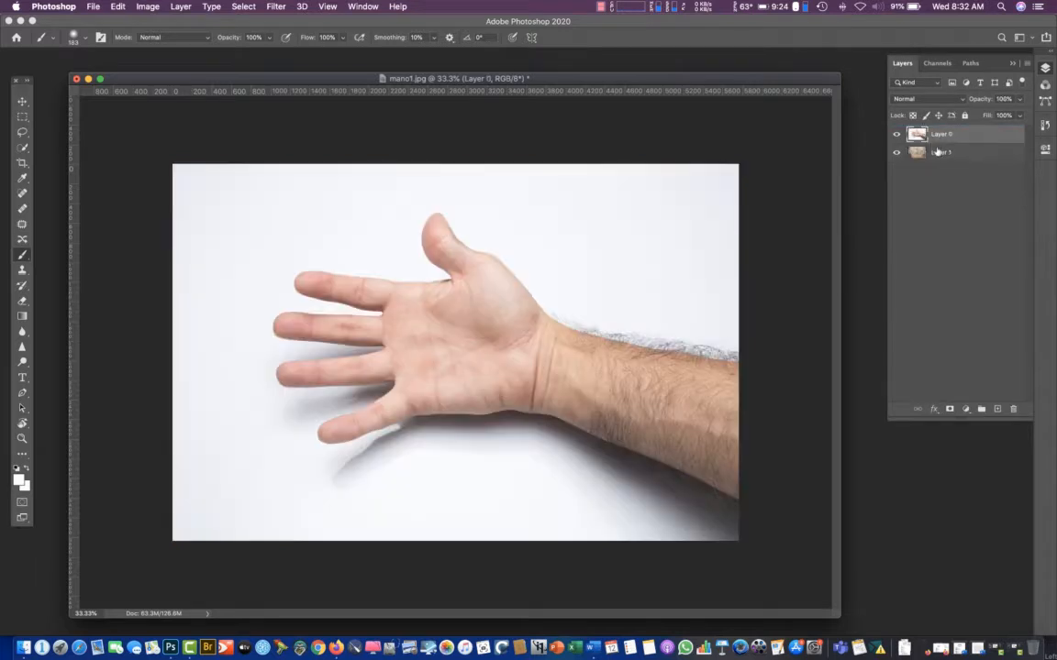
left_click_drag(980, 103, 954, 101)
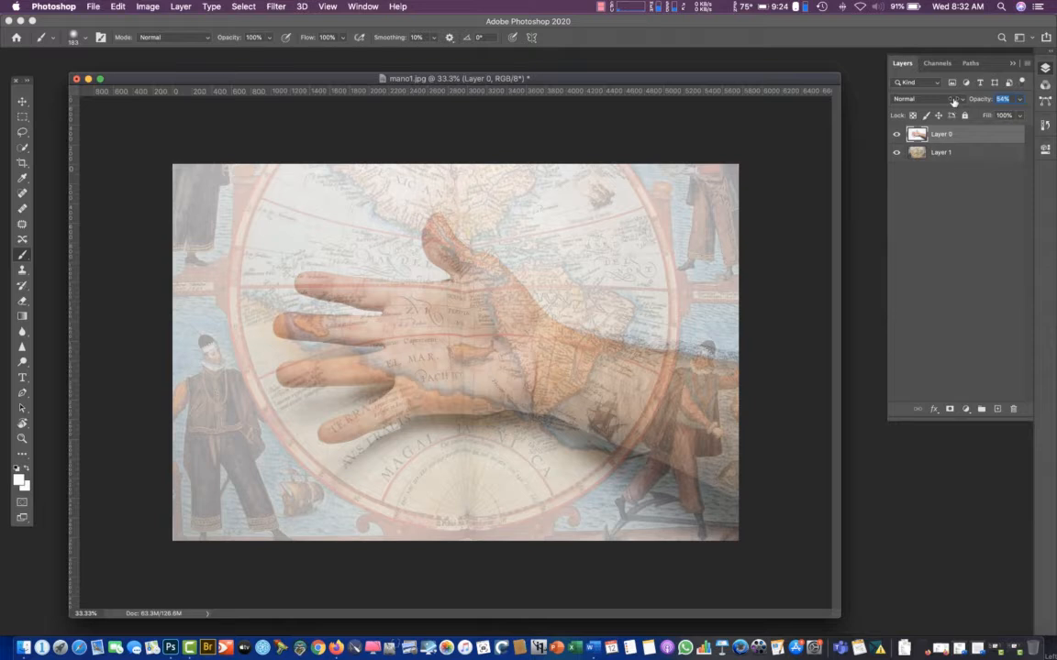
left_click_drag(954, 101, 953, 100)
left_click_drag(978, 101, 960, 102)
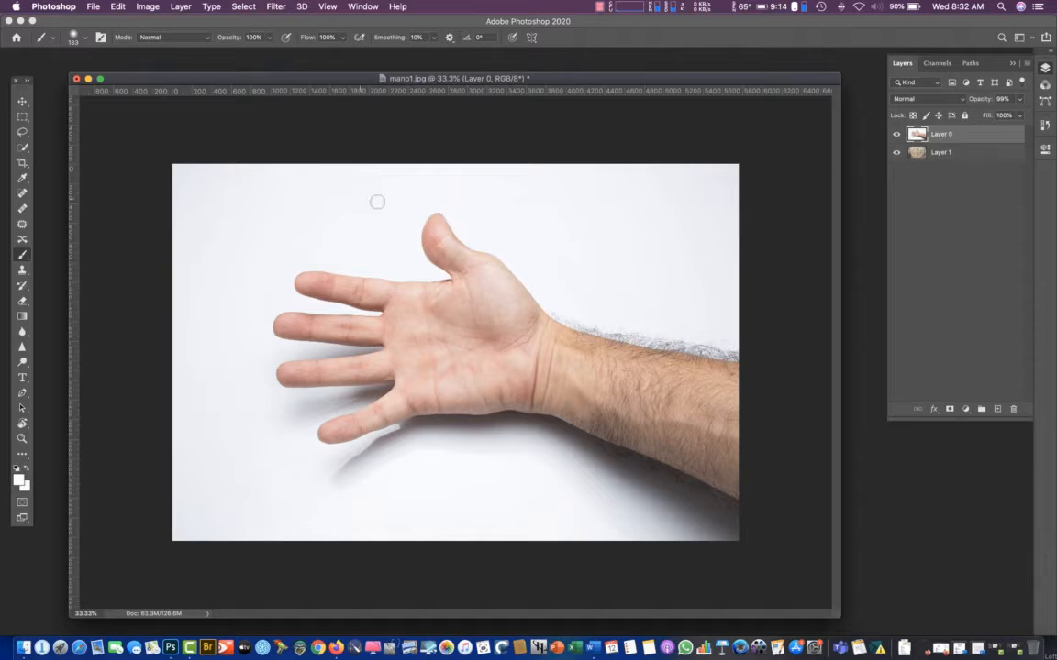
Trace a freehand Lasso selection around the hand and forearm on Layer 0
left_click(23, 133)
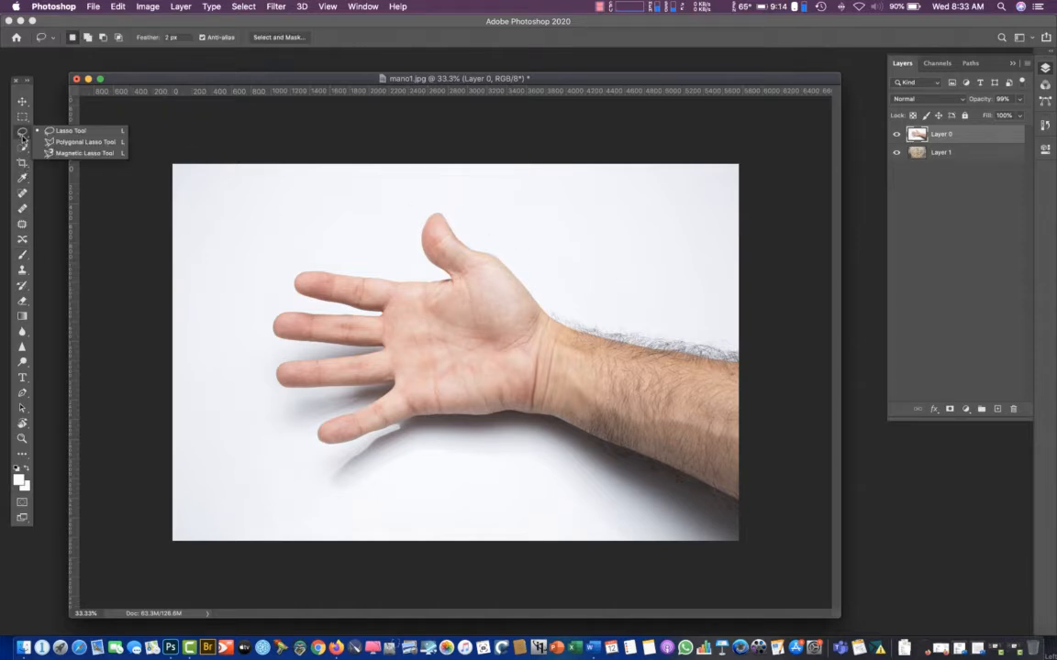
left_click(47, 127)
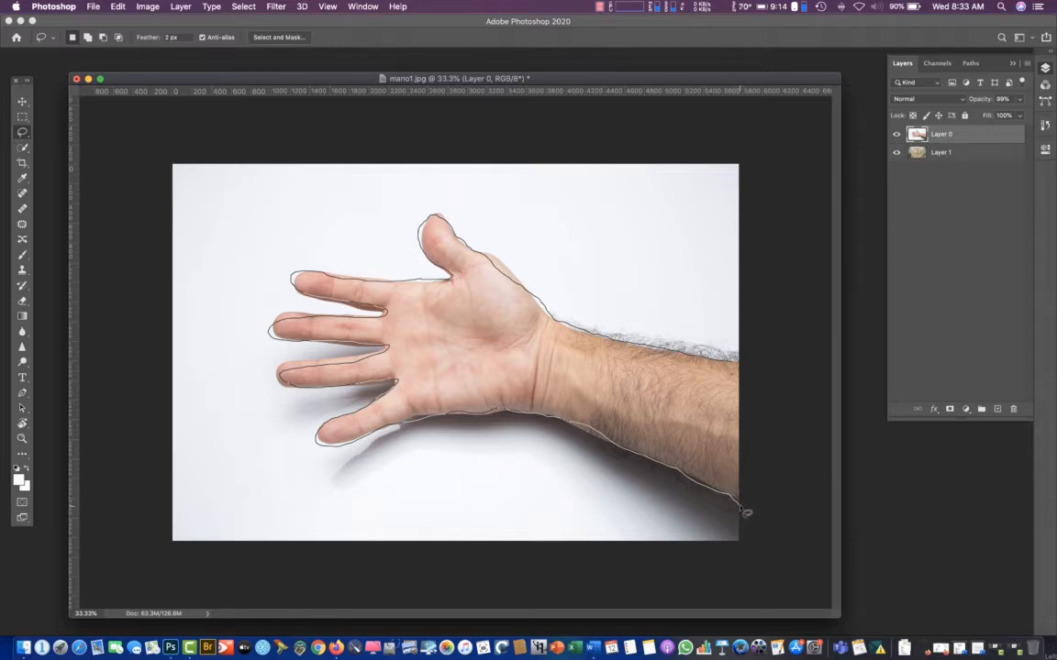
left_click_drag(746, 512, 738, 496)
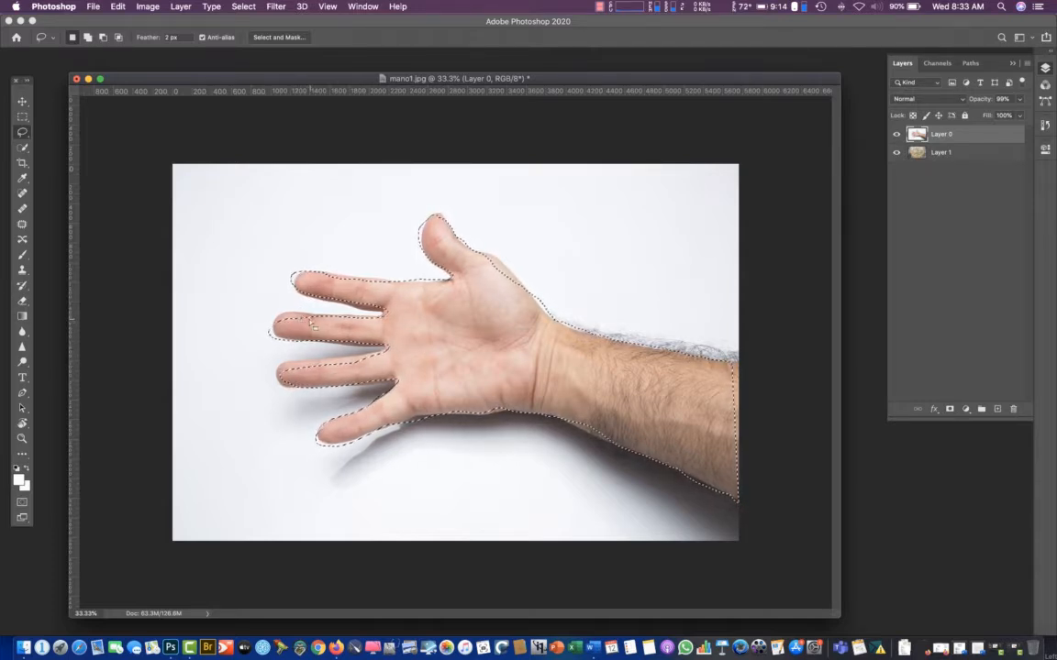
Examine the selection edge around the fingers with the Zoom tool at up to 300%, and zoom back out to 66.67%
key("super+plus")
key("super+plus")
key("super+plus")
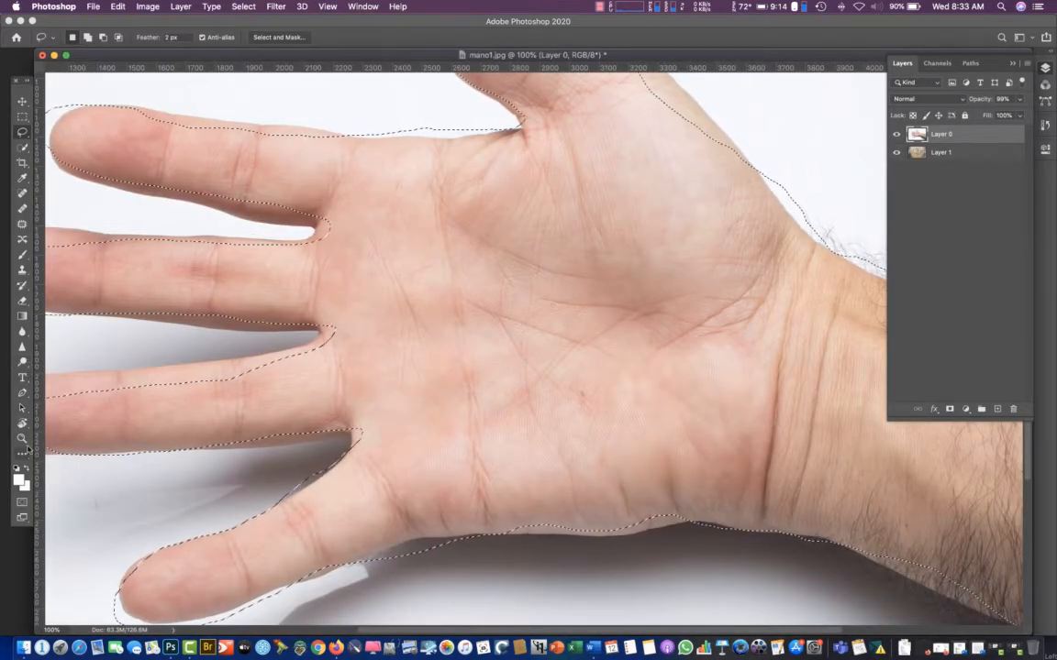
left_click(22, 439)
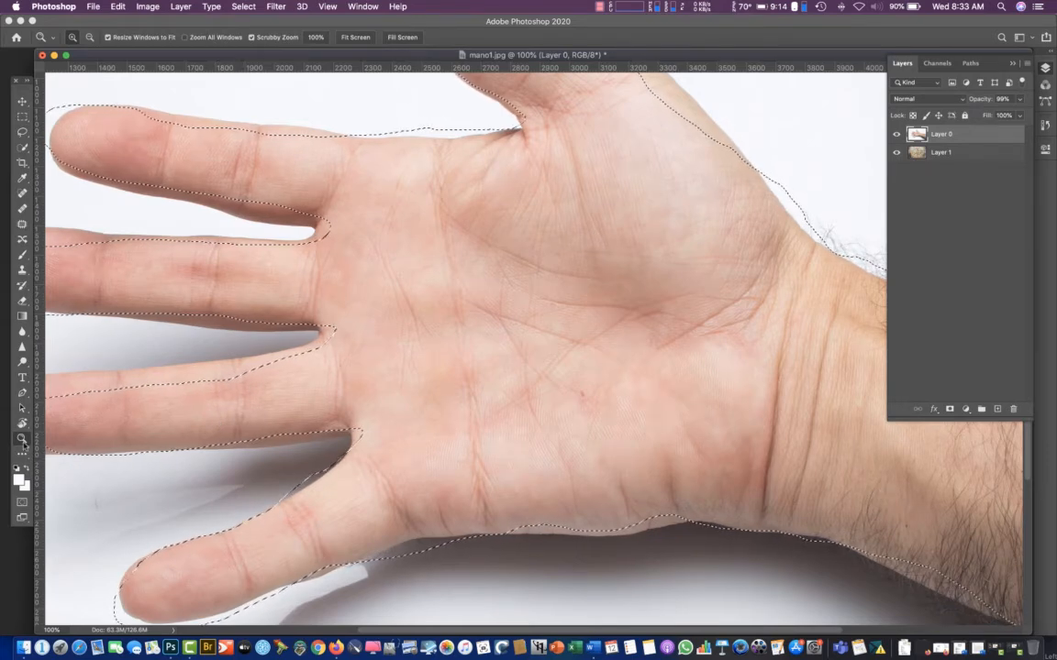
left_click(219, 374)
left_click(219, 375)
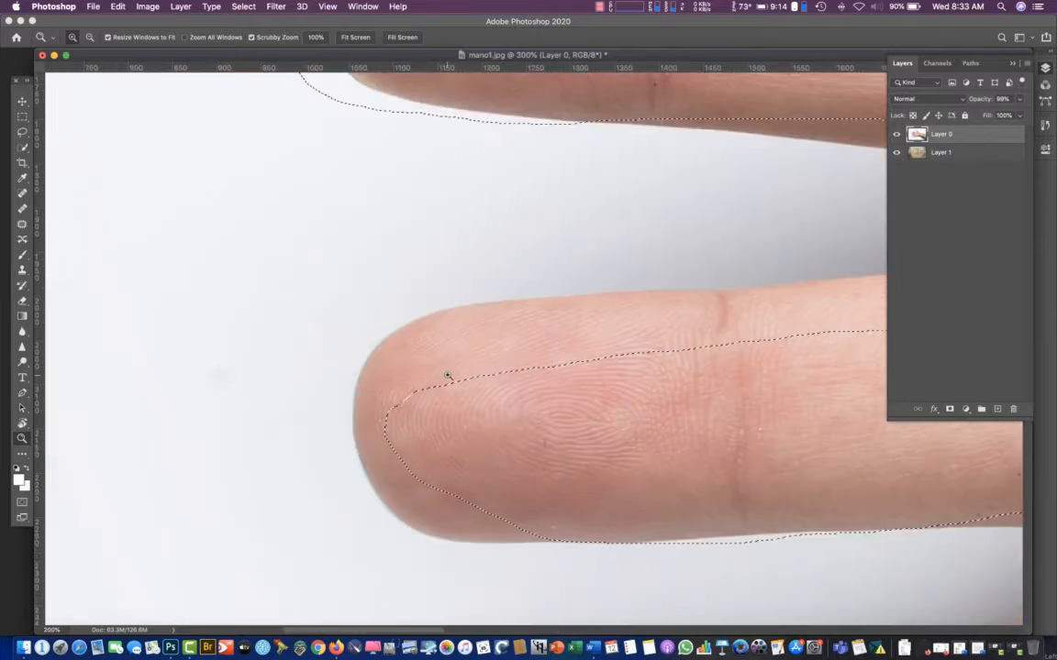
left_click(90, 38)
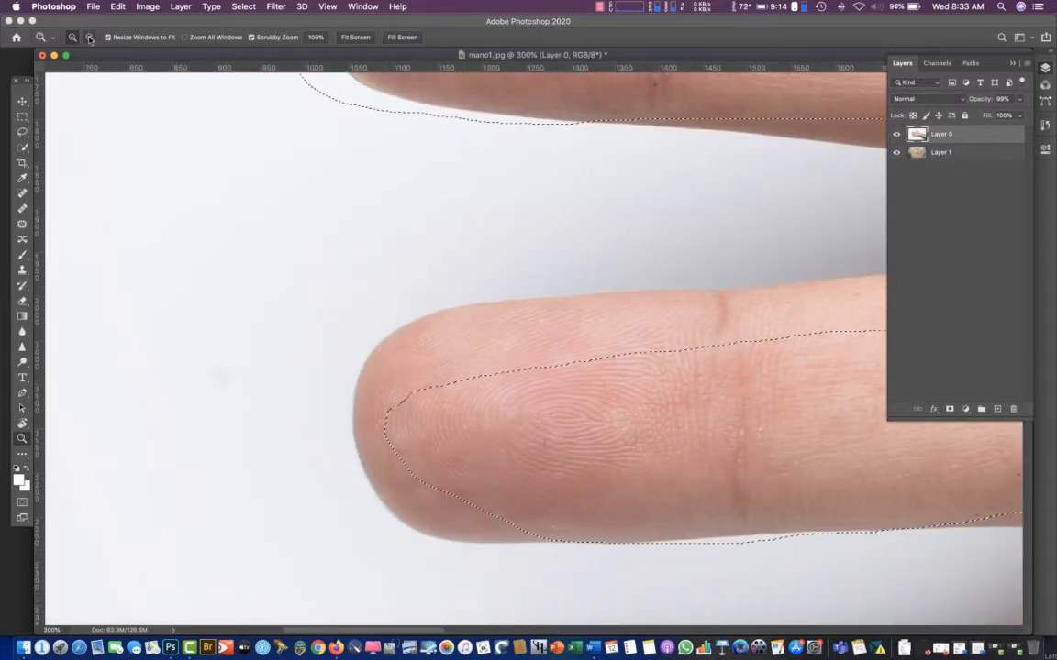
left_click(494, 345)
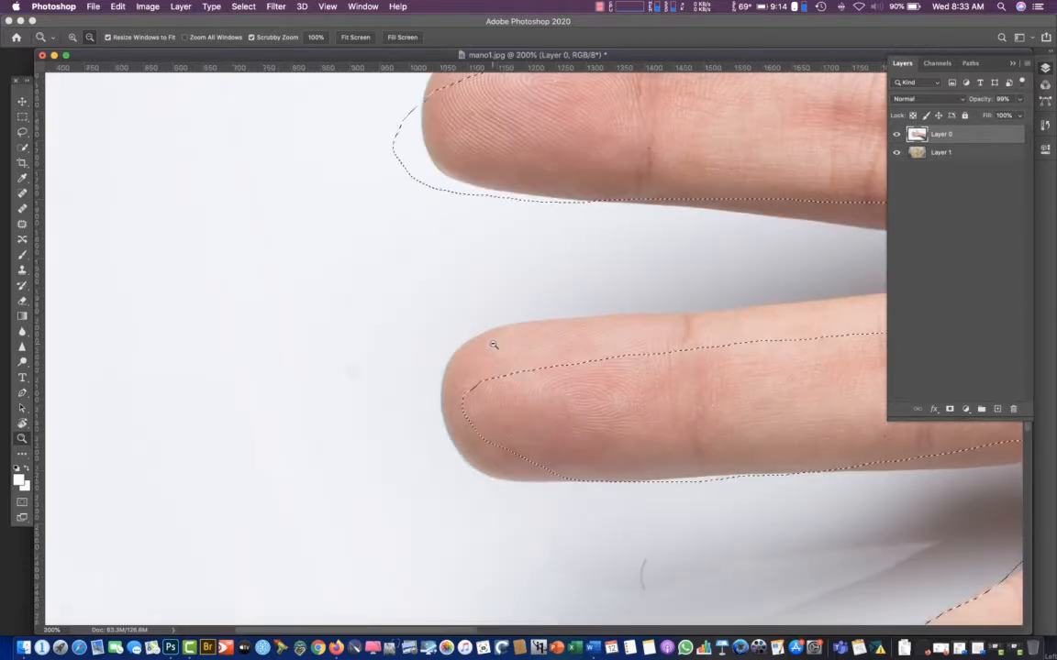
left_click(493, 345)
left_click(481, 355)
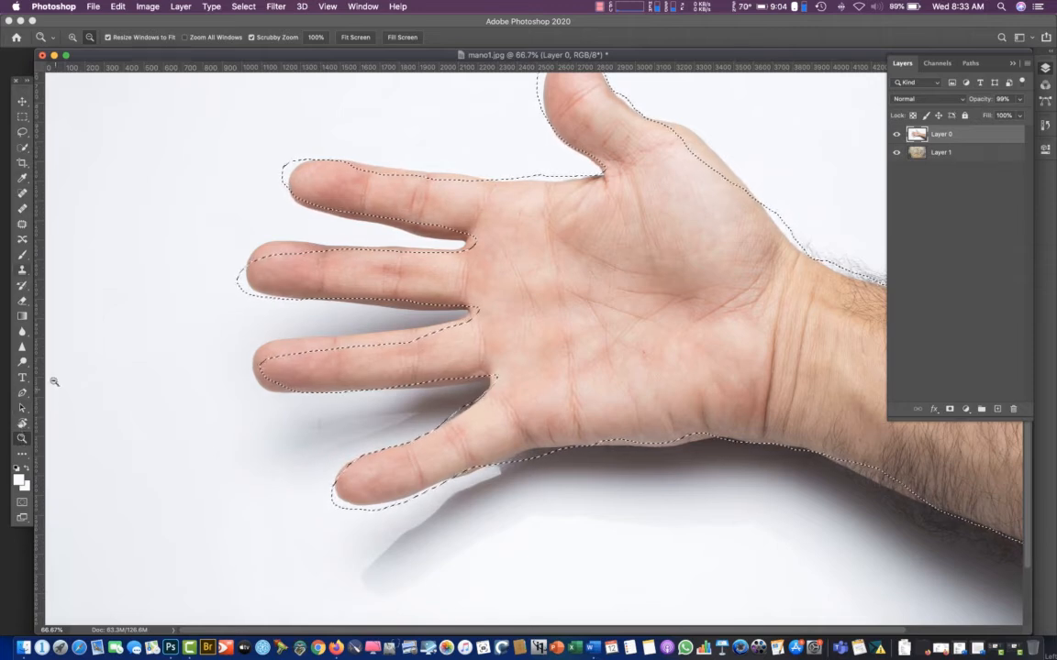
With the Lasso tool active, inspect the selection near the palm at 400%, and return to 33.33% to view the whole hand
left_click(24, 133)
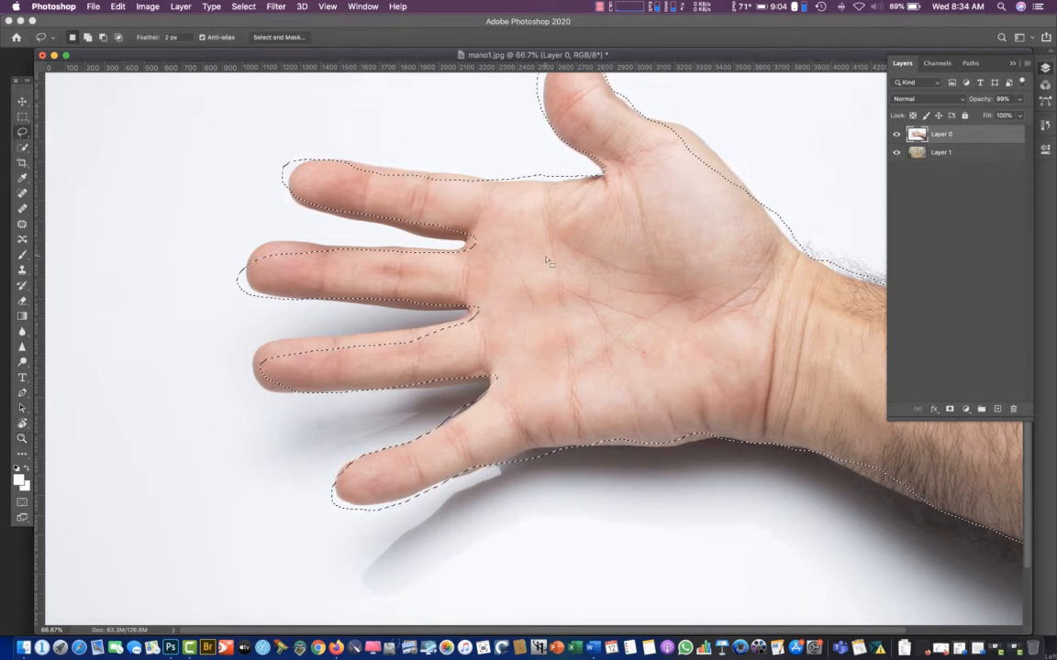
key("super+plus")
key("super+plus")
key("super+plus")
key("super+plus")
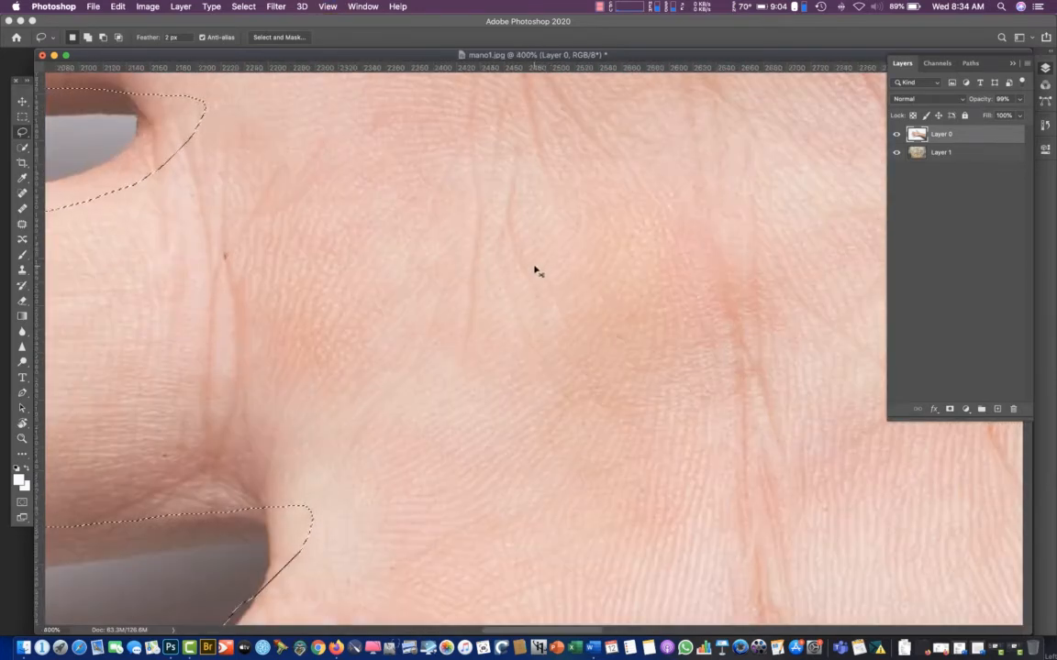
key("super+minus")
key("super+minus")
key("super+minus")
key("super+minus")
key("super+minus")
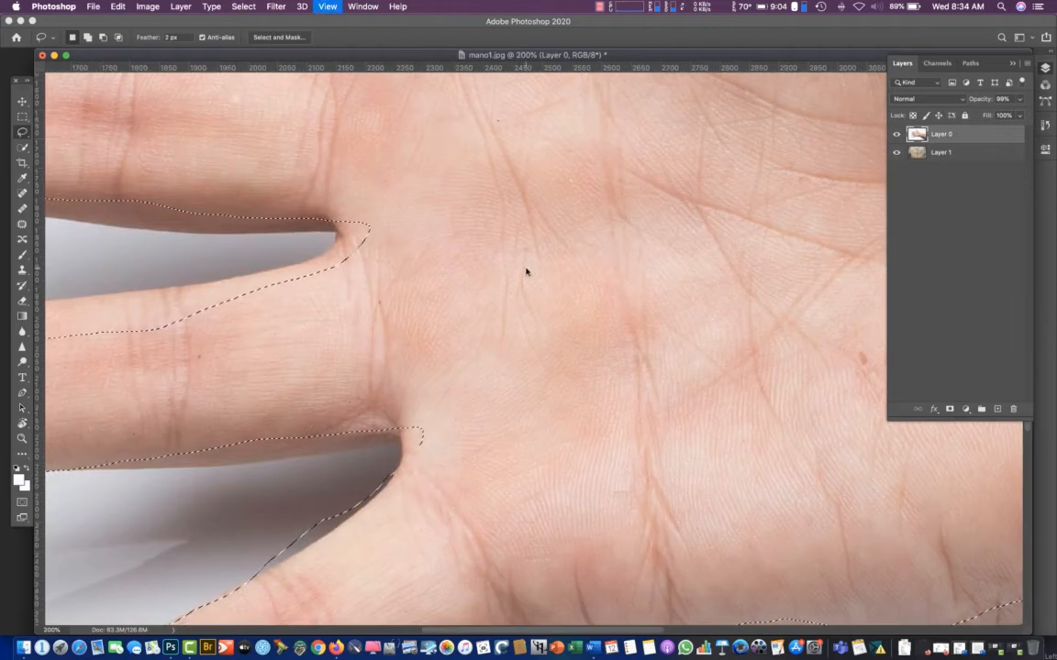
key("super+minus")
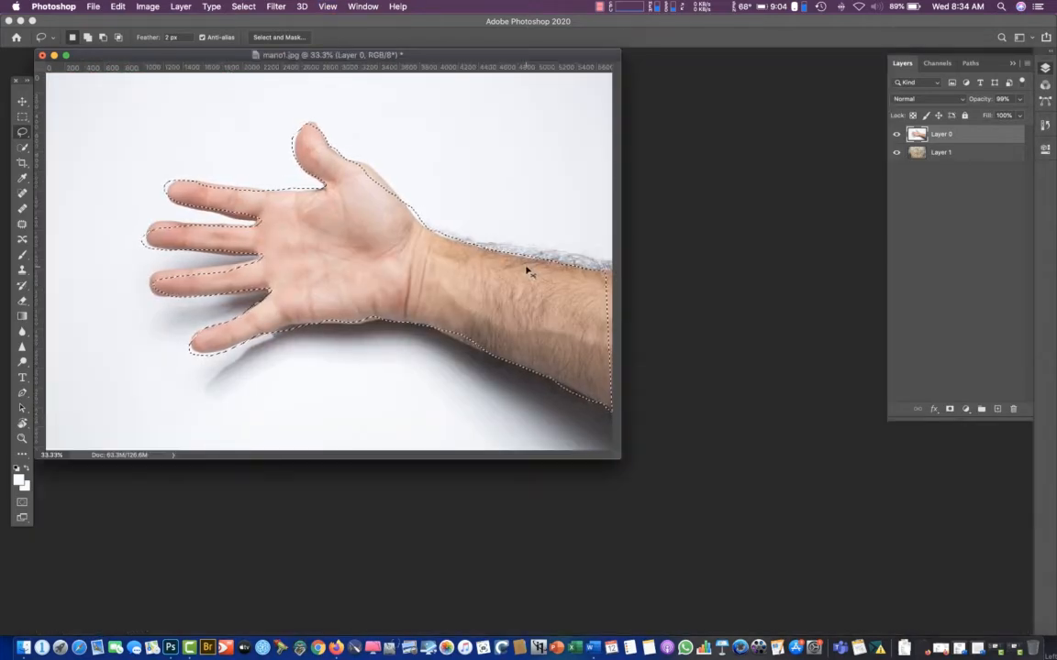
Examine the lasso selection's edge around the fingers and palm at magnifications up to 600%, and return to 100%
key("super+plus")
key("super+plus")
key("super+plus")
key("super+plus")
key("super+plus")
key("super+plus")
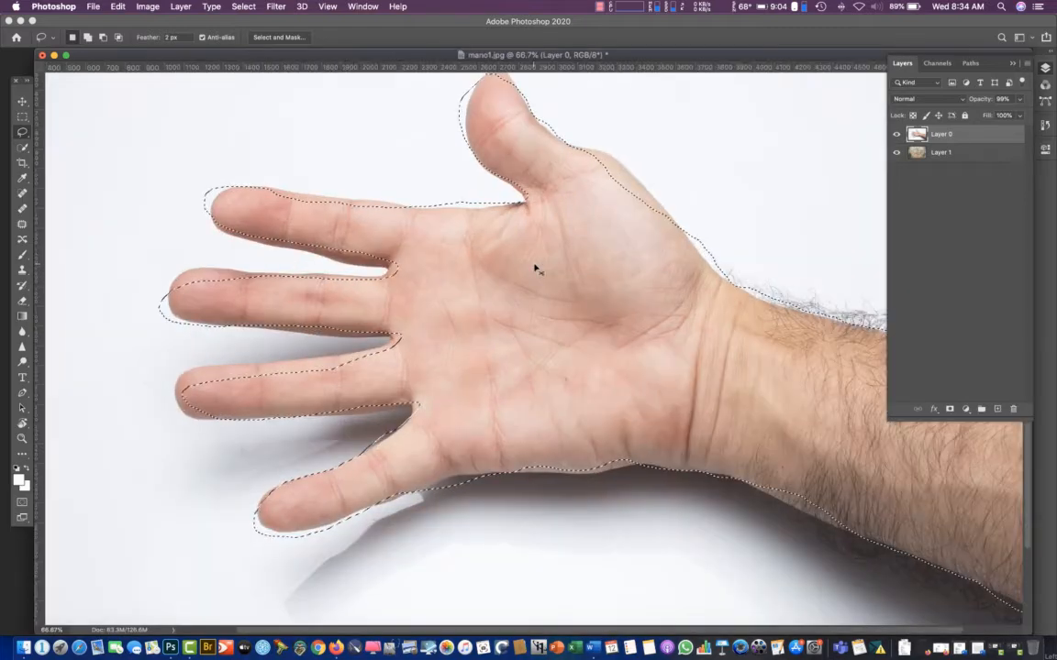
key("super+plus")
key("super+plus")
key("super+plus")
key("super+plus")
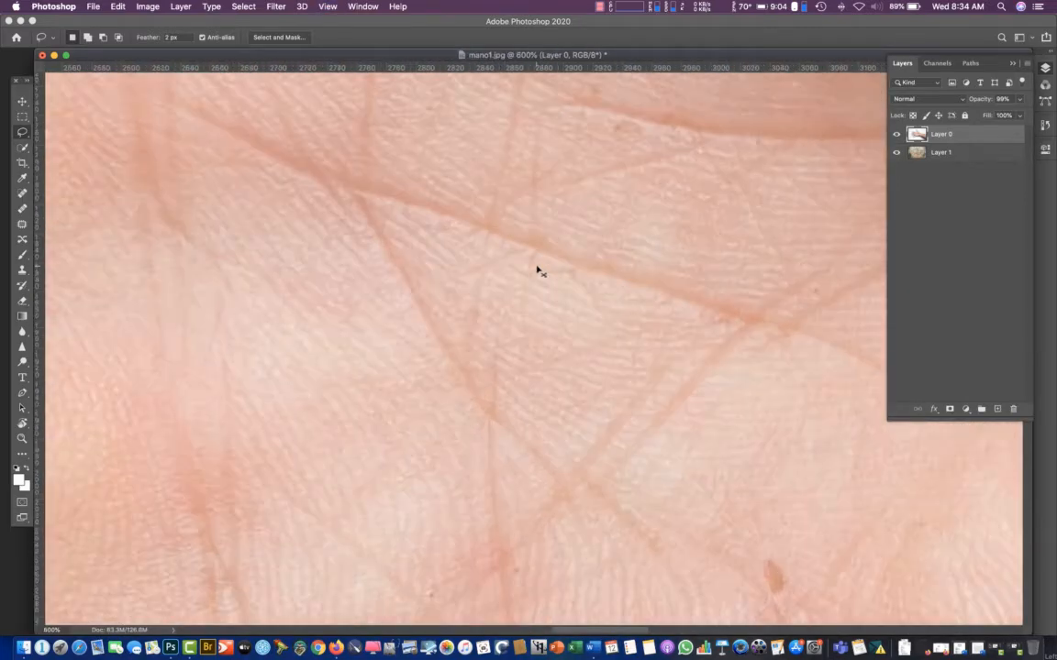
key("super+minus")
key("super+minus")
key("super+minus")
key("super+minus")
key("super+minus")
key("super+minus")
key("super+minus")
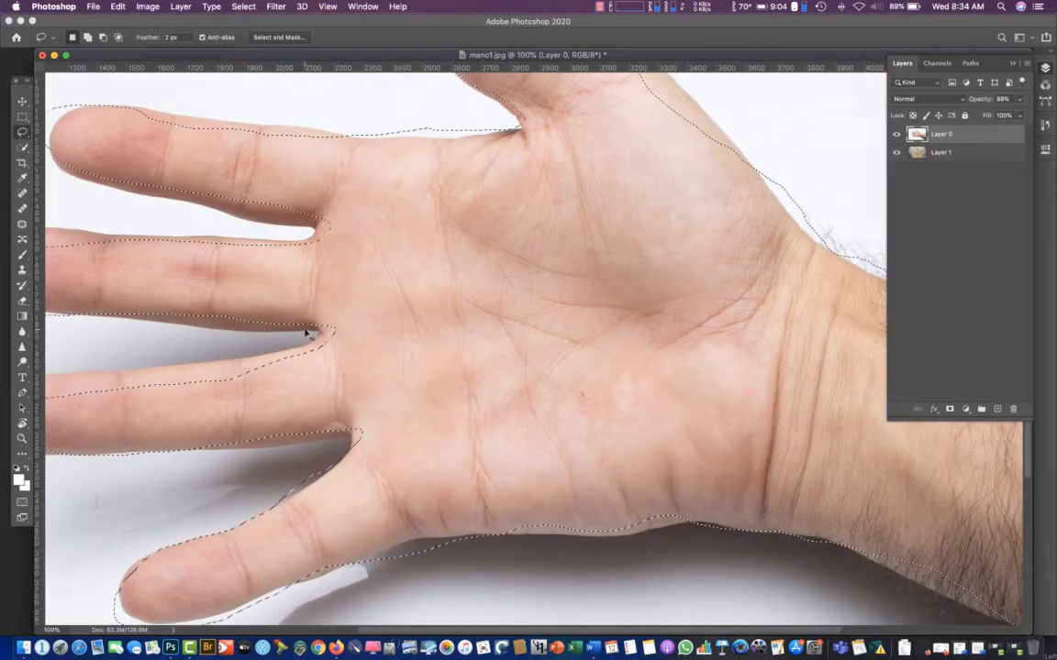
key("super+minus")
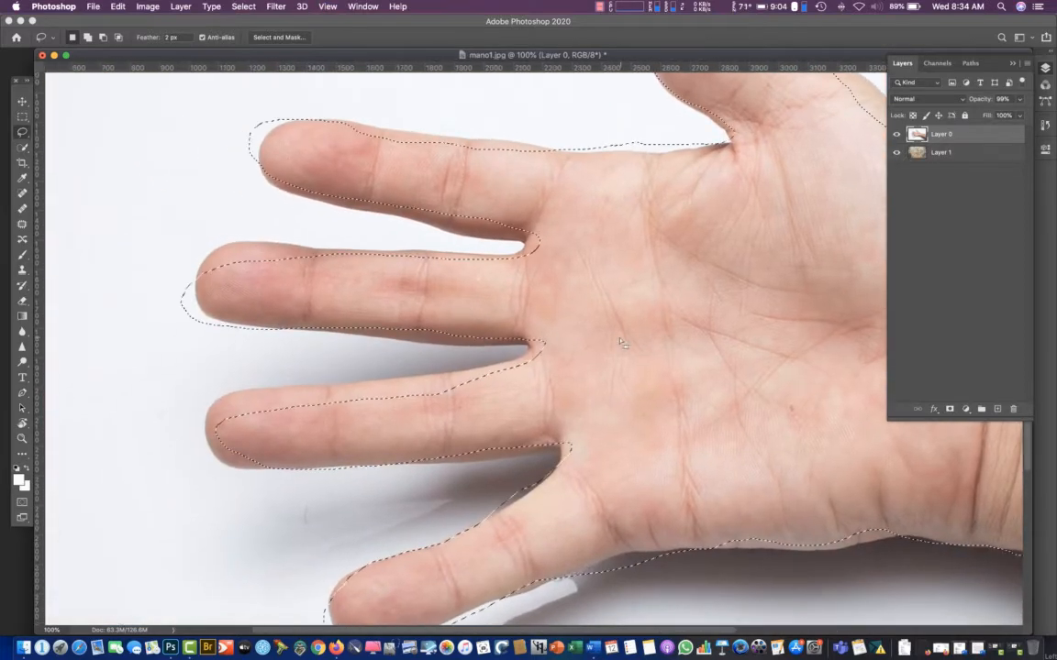
Add the missed areas along the middle finger's upper tip and underside to the selection with the Lasso tool
key("super+plus")
key("super+plus")
left_click_drag(381, 315, 606, 290)
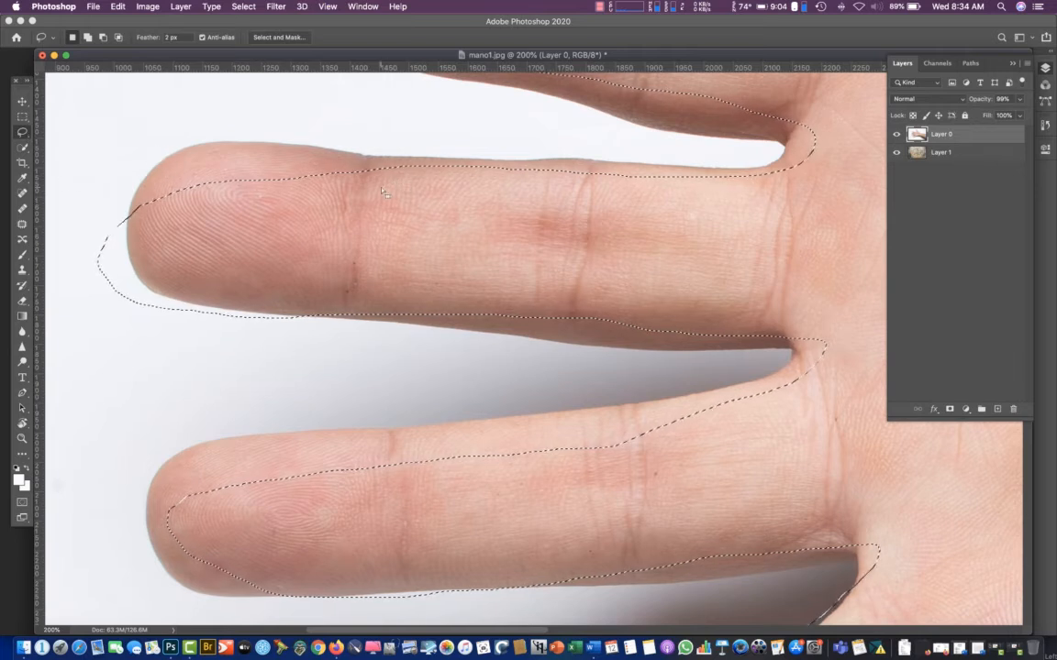
key("shift")
left_click_drag(386, 176, 332, 149)
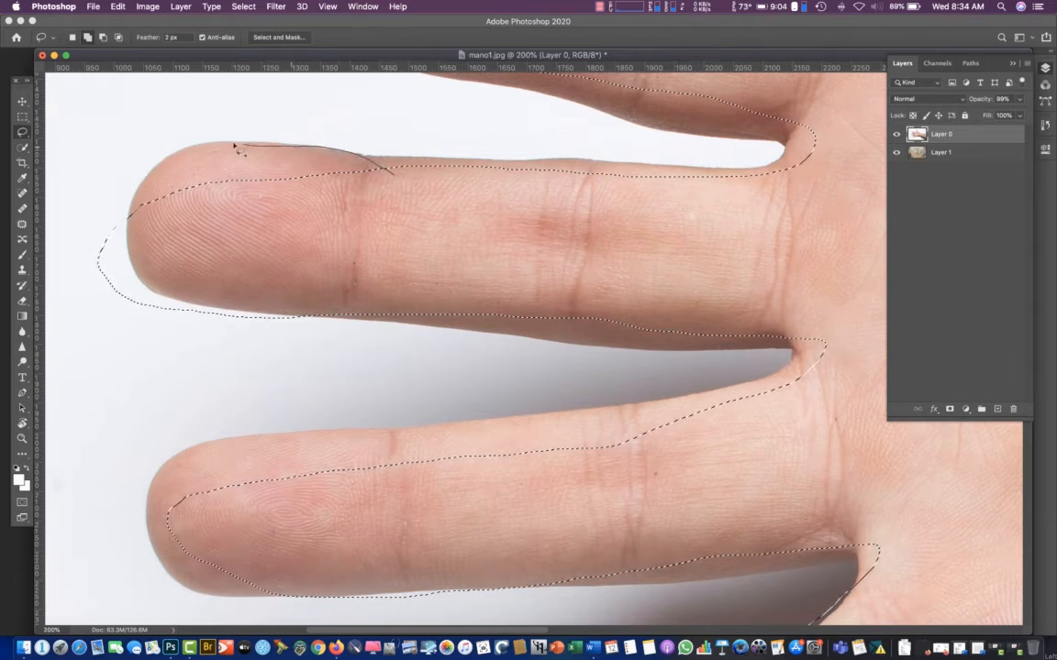
left_click_drag(138, 236, 139, 240)
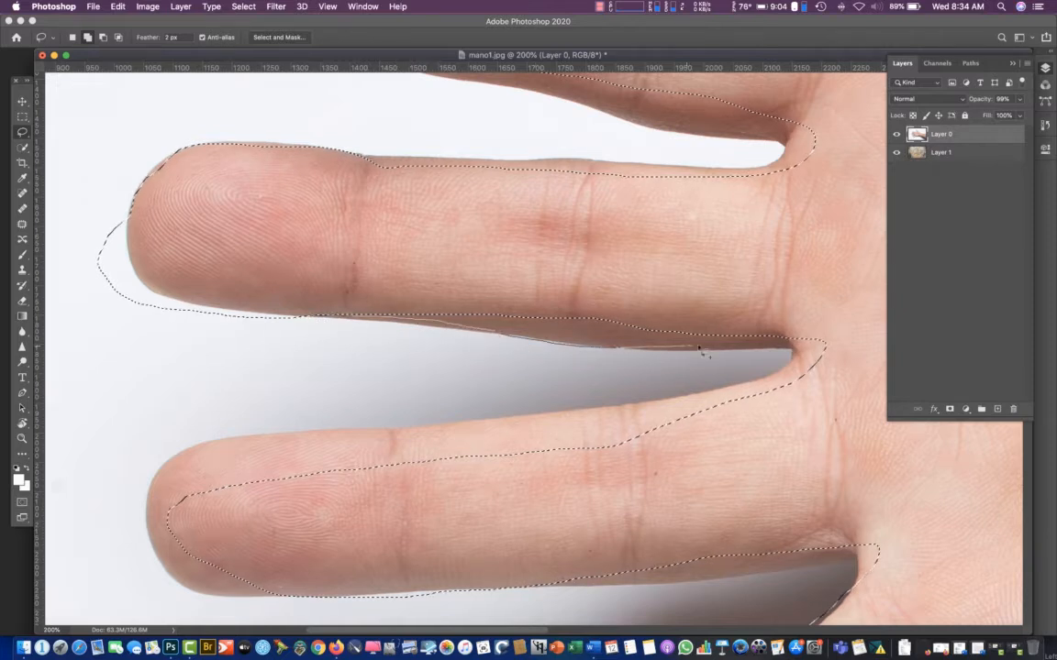
left_click_drag(819, 352, 820, 352)
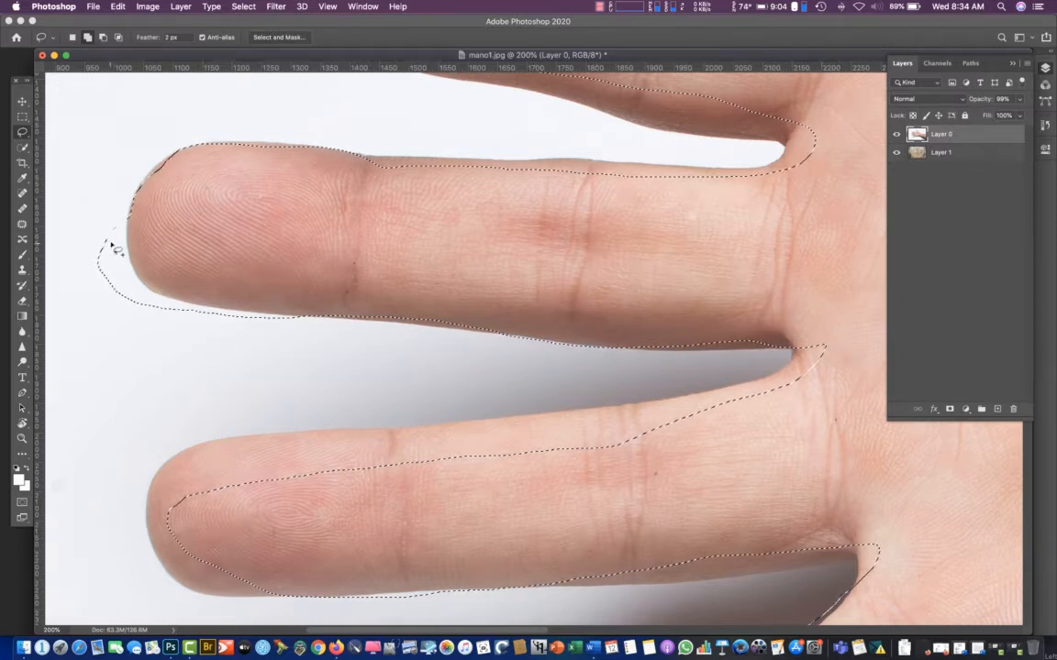
Subtract the excess background outside the middle fingertip from the selection with the Lasso tool
key("alt")
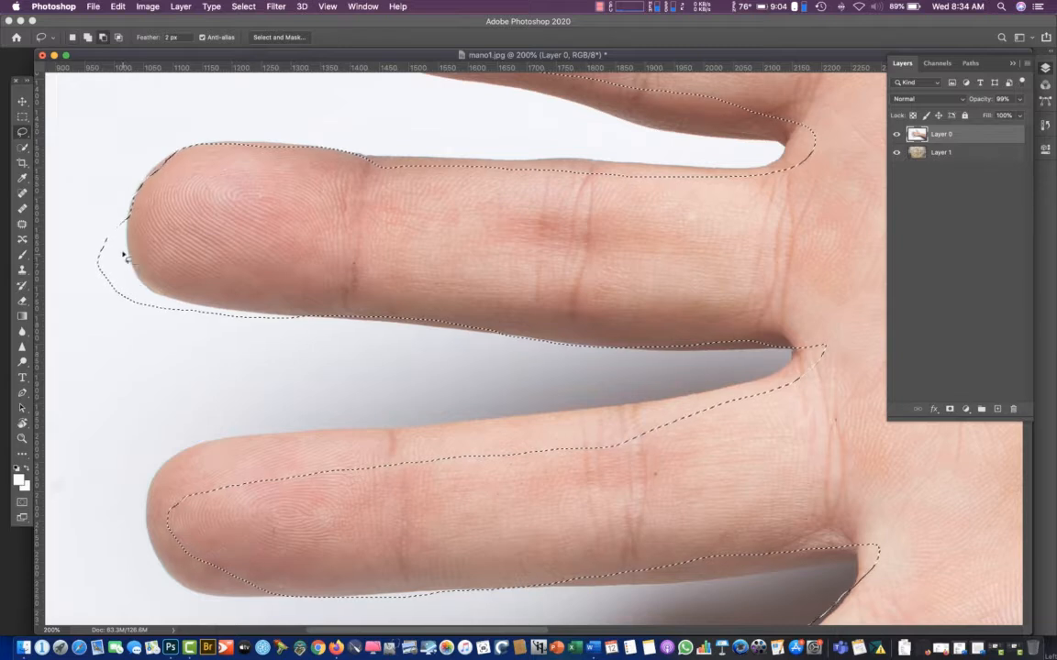
left_click_drag(125, 212, 124, 233)
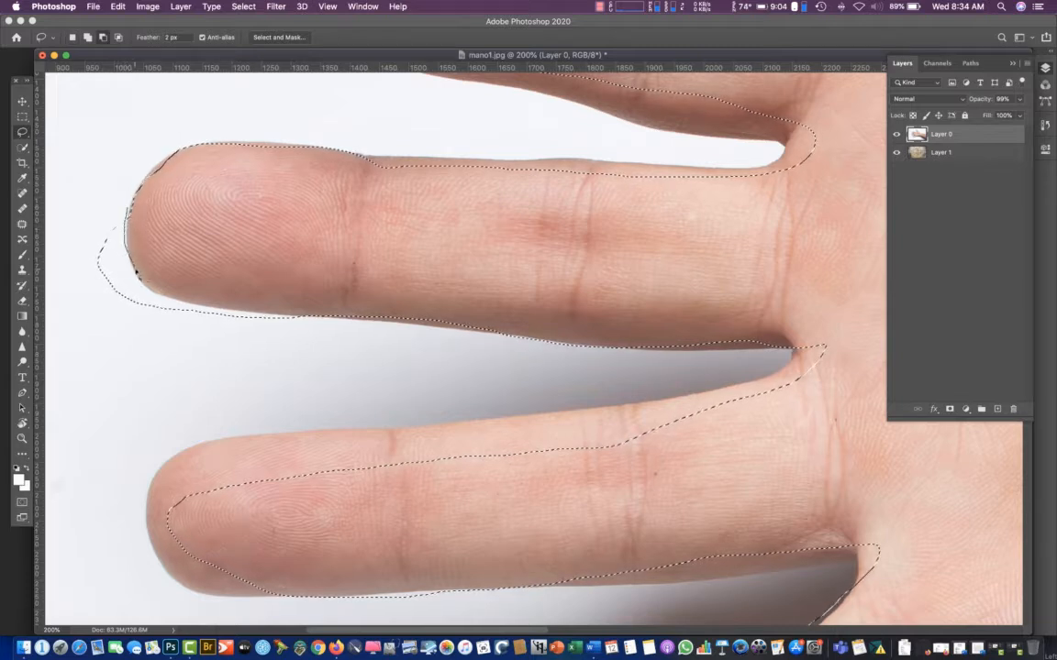
mouse_move(255, 318)
left_mouse_down()
mouse_move(221, 327)
mouse_move(70, 261)
mouse_move(117, 176)
left_mouse_up()
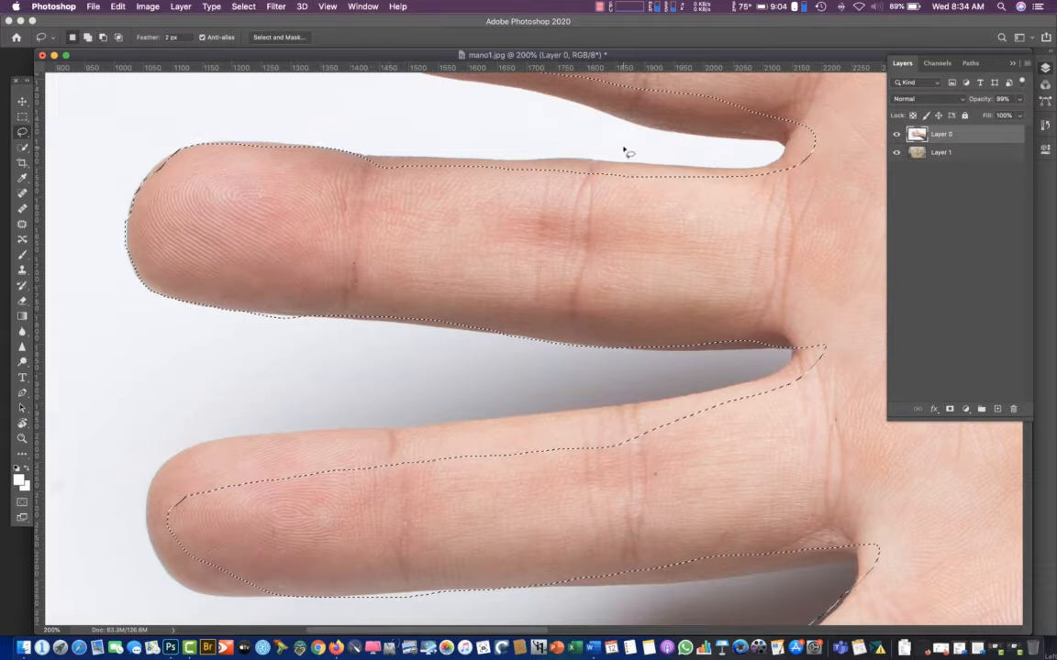
Switch to the Polygonal Lasso tool and clear the existing selection around the hand
key("space")
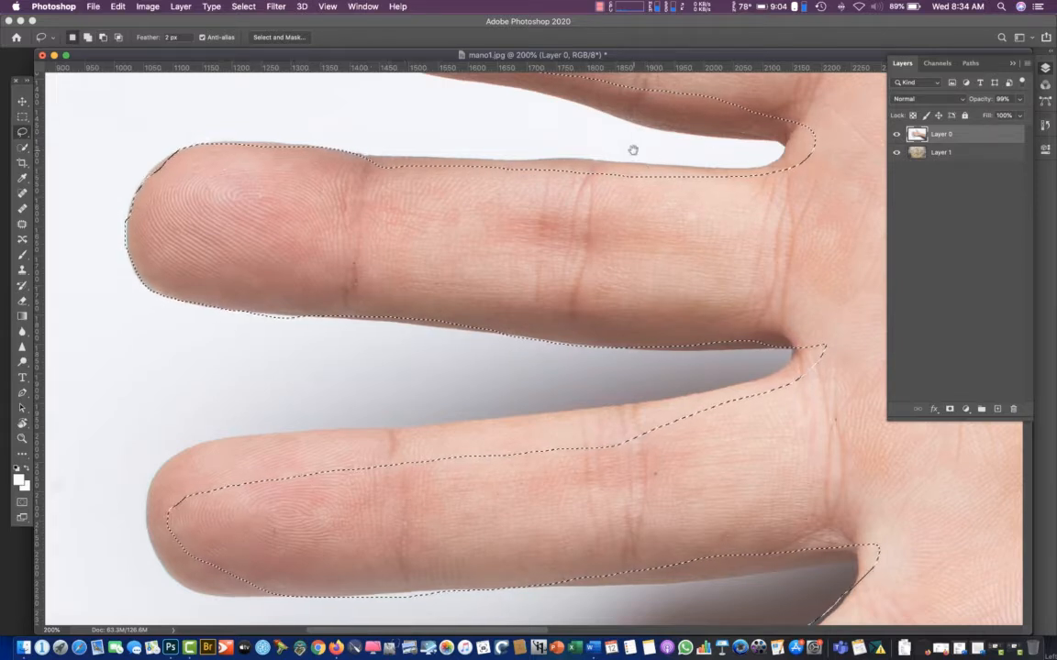
left_click_drag(632, 151, 614, 315)
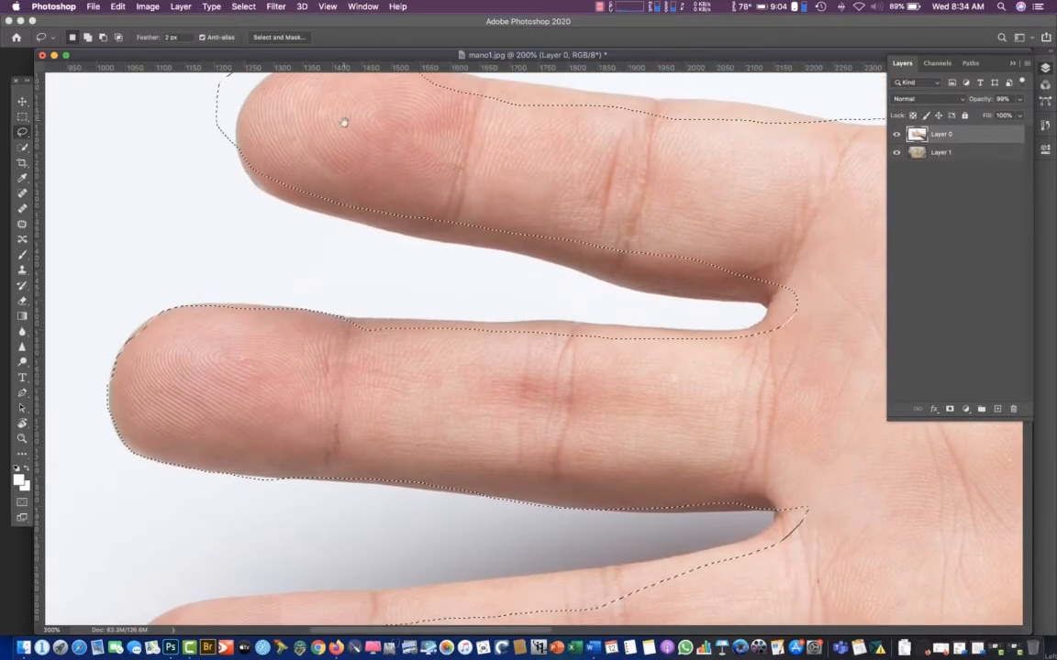
key("space")
left_click_drag(344, 120, 354, 302)
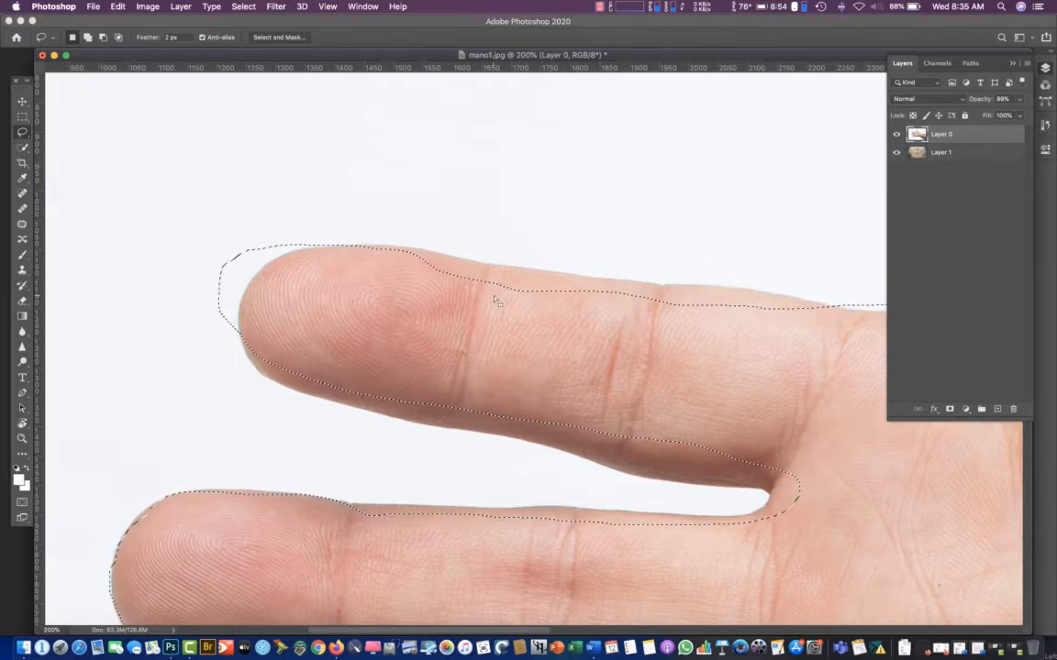
right_click(23, 136)
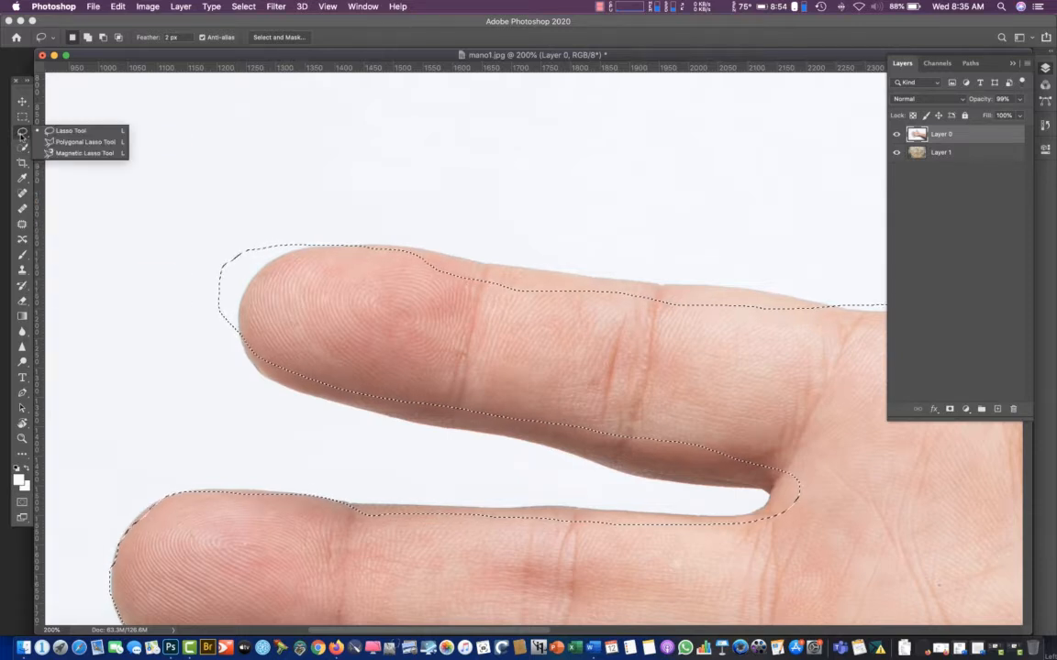
left_click(55, 142)
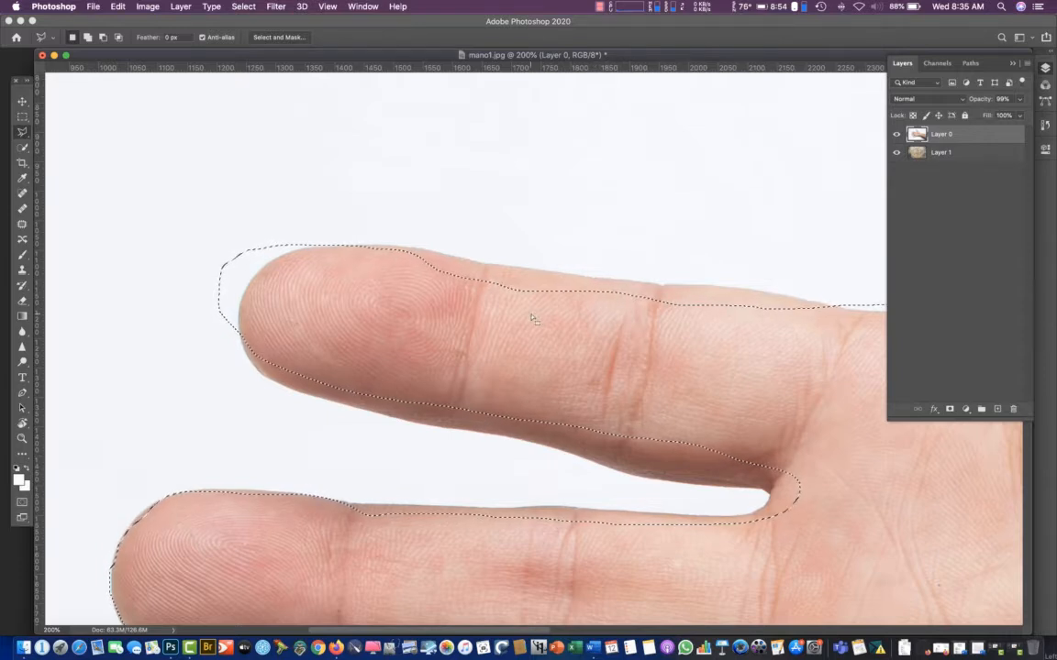
key("super+d")
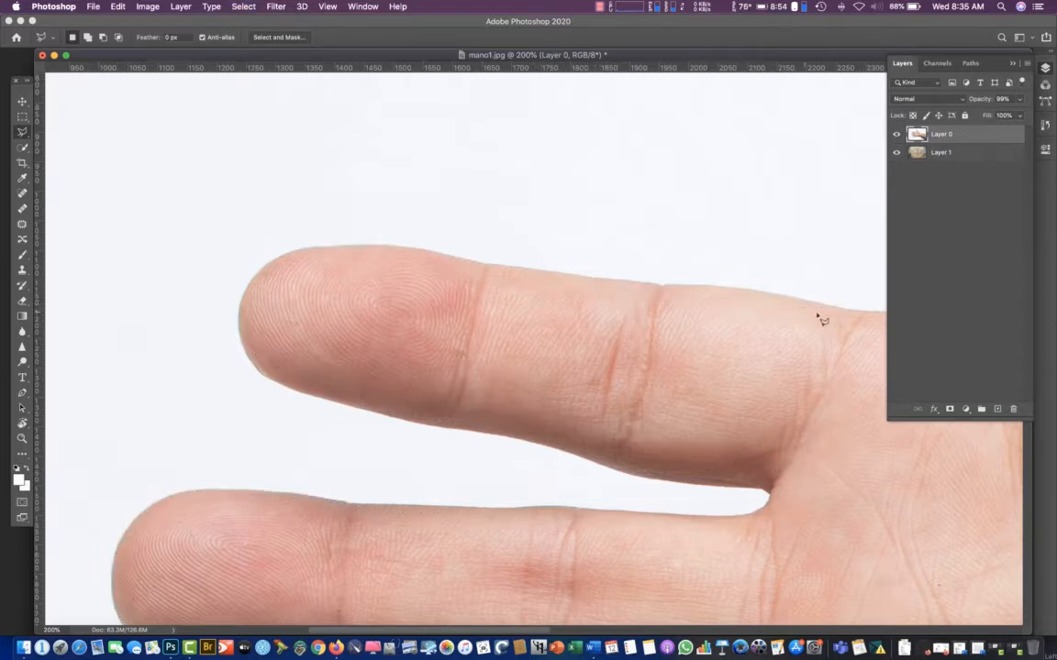
Start a polygonal lasso outline at the index finger's base, following its upper edge and curving around the top of the fingertip
scroll(823, 315, "right", 6)
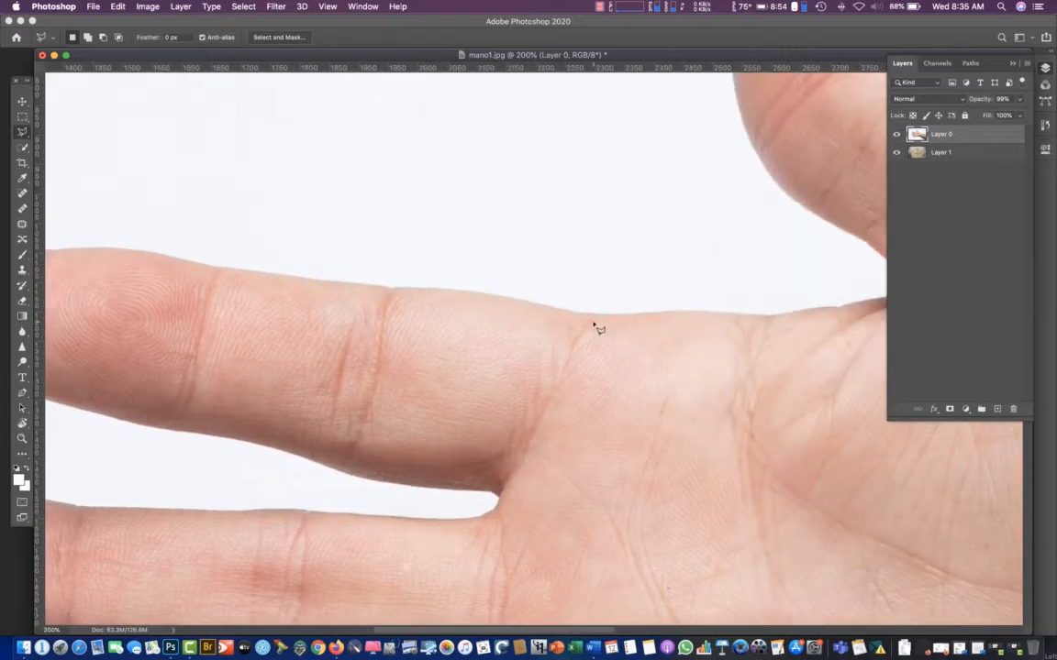
scroll(592, 327, "up", 2)
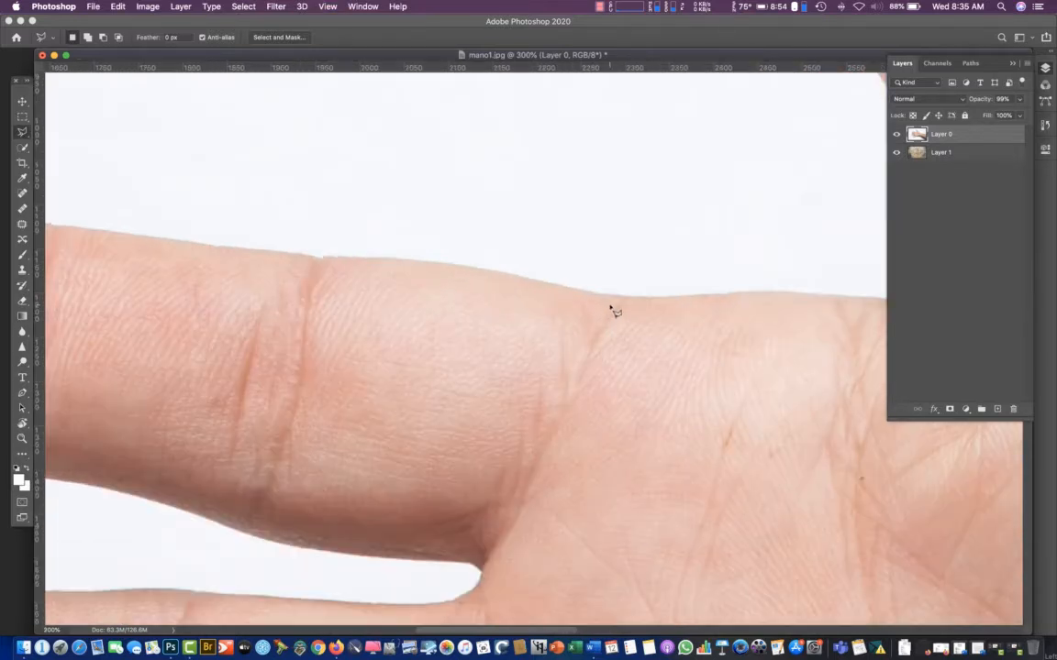
left_click(608, 295)
left_click(200, 249)
left_click(58, 222)
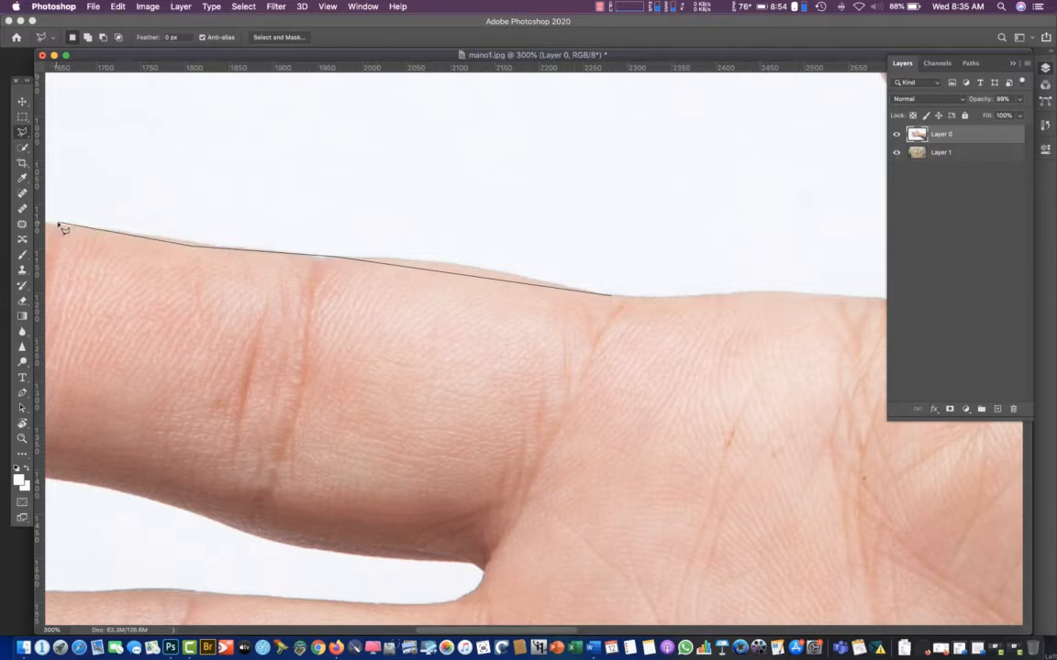
left_click_drag(137, 284, 576, 343)
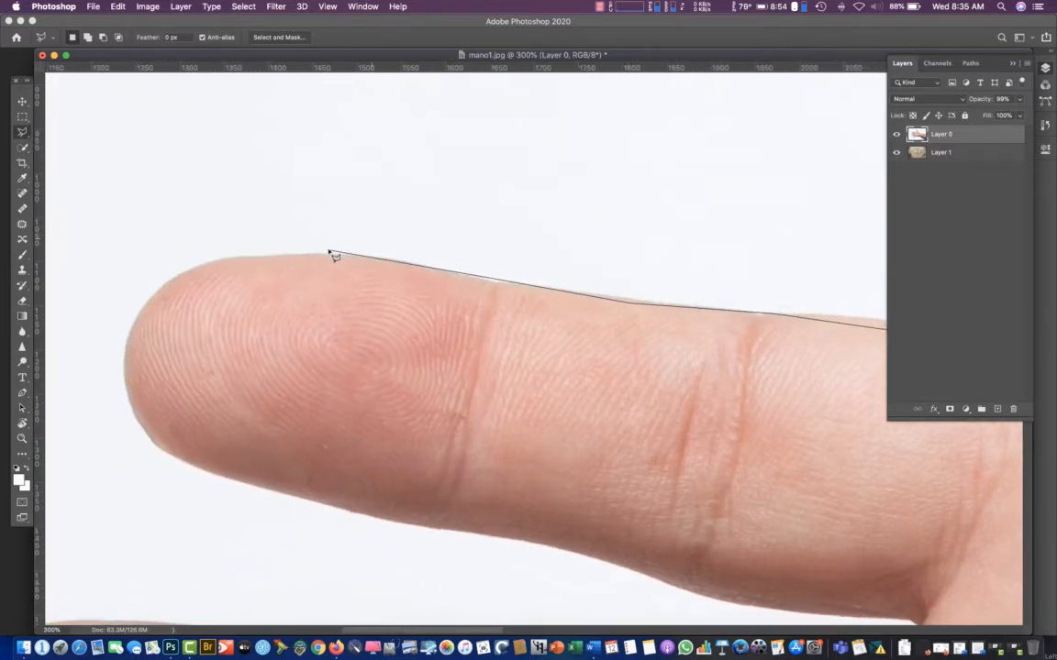
left_click(327, 257)
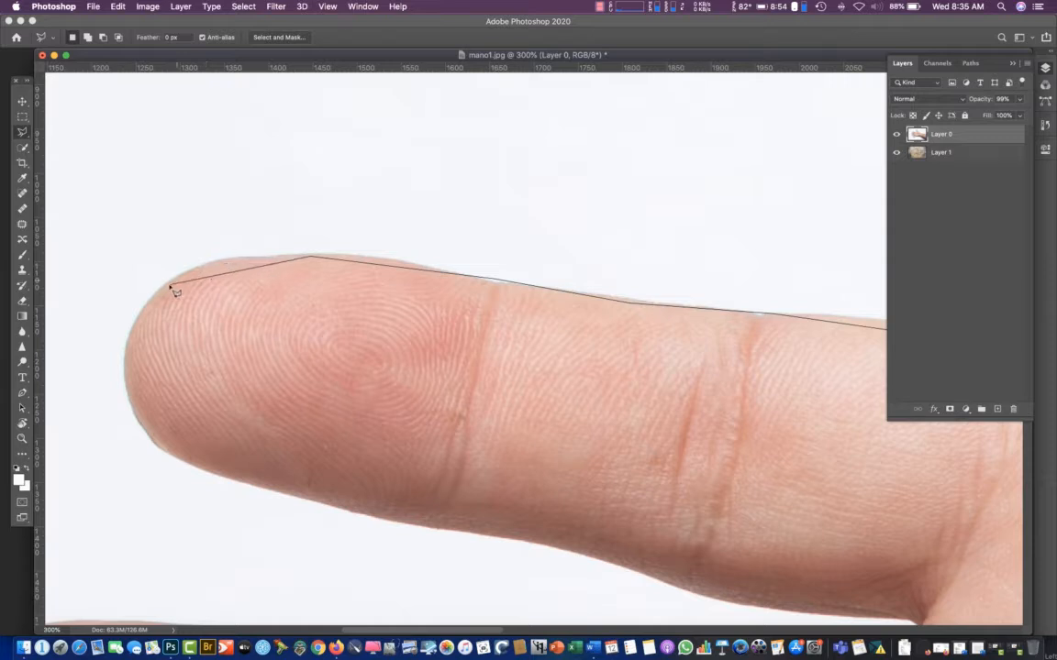
left_click(225, 261)
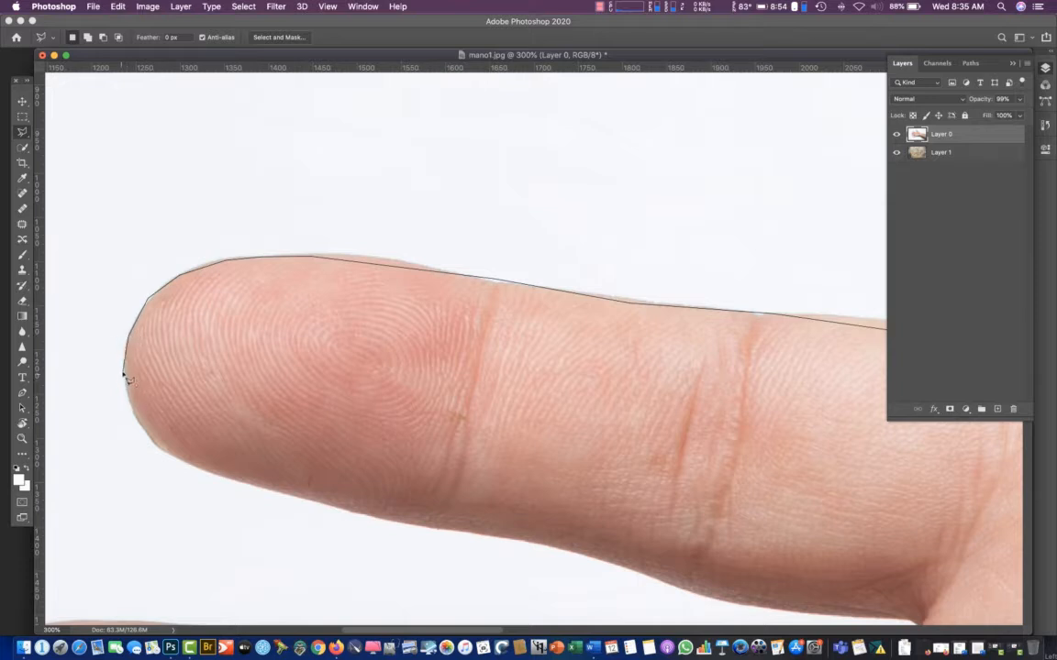
Continue the polygonal outline around the lower part of the index fingertip and onto the finger's underside
scroll(128, 379, "up", 1)
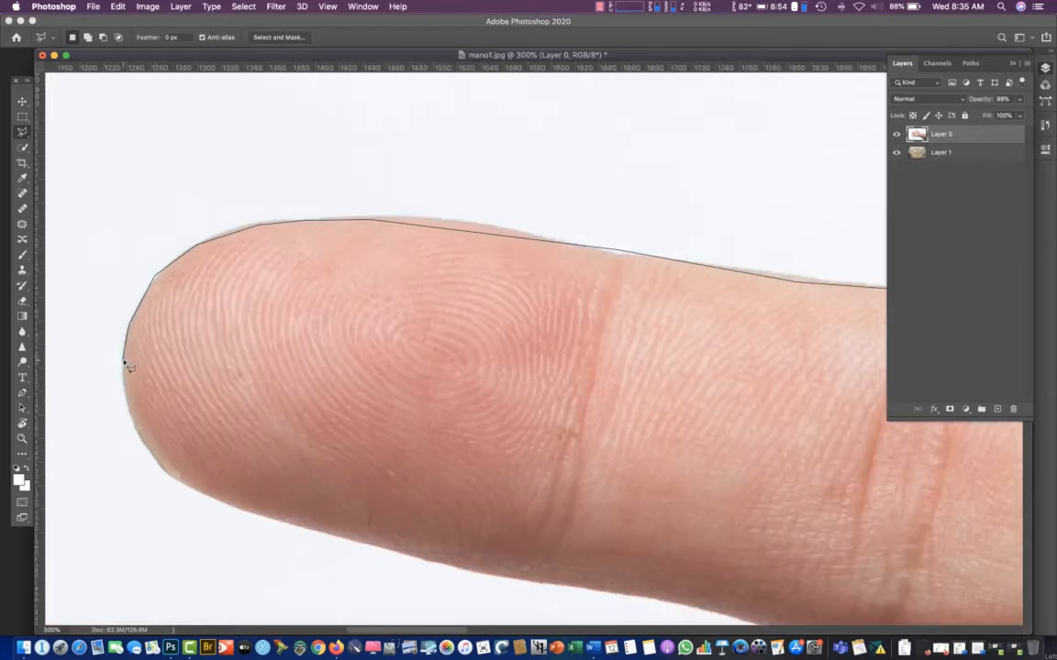
left_click(126, 363)
left_click(161, 465)
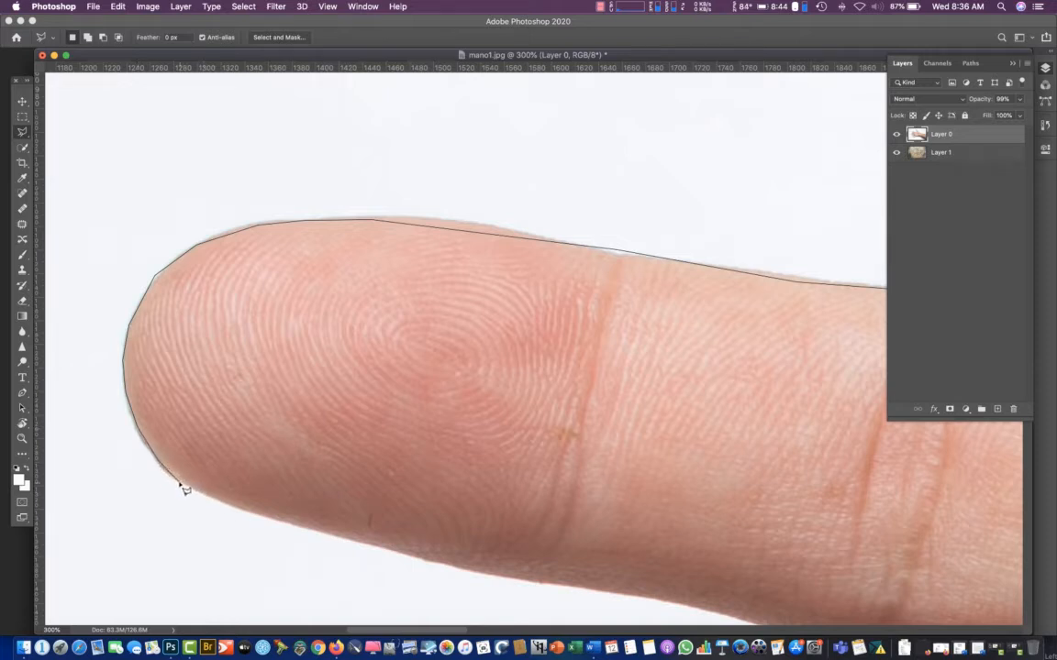
left_click(183, 488)
left_click(260, 515)
left_click(604, 591)
Extend the outline along the rest of the index finger's underside and around the gap beside the middle finger
scroll(713, 513, "down", 5)
scroll(713, 514, "right", 5)
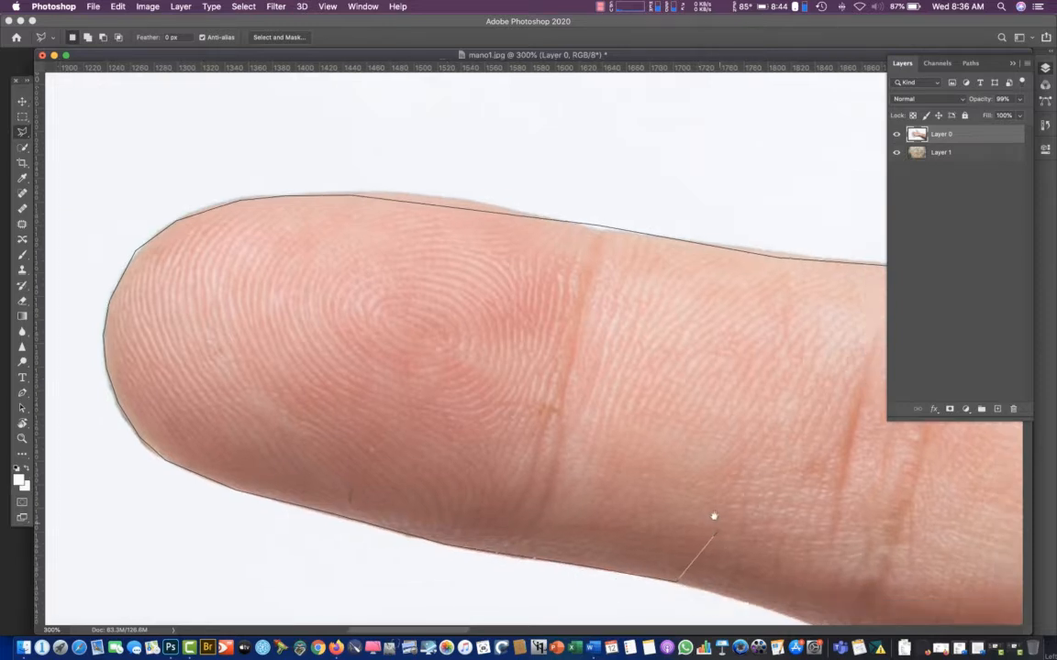
left_click(584, 418)
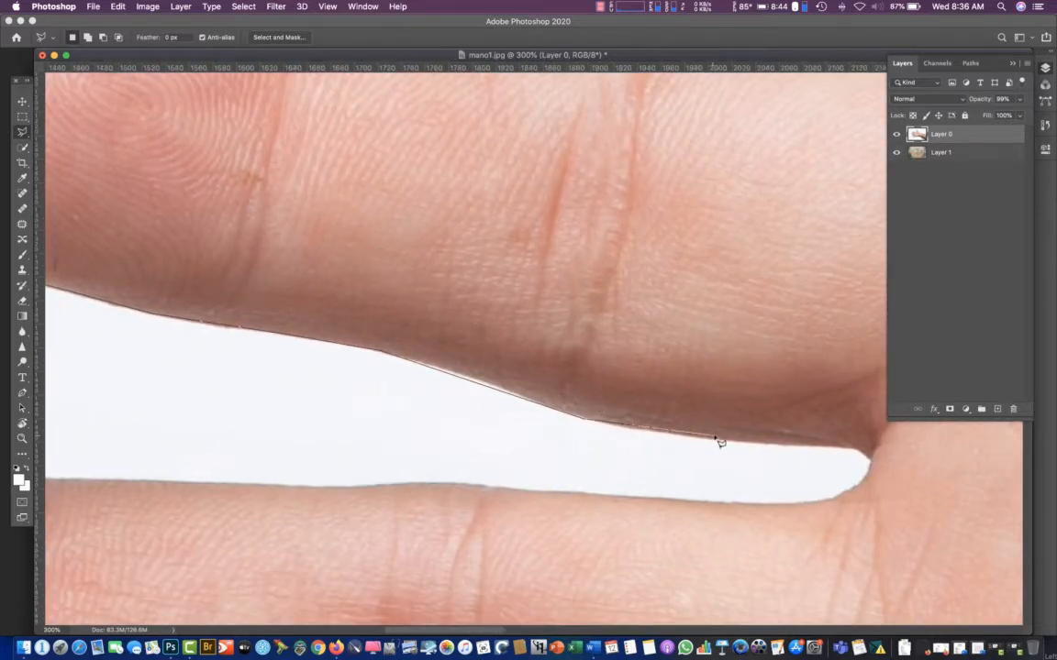
left_click(728, 442)
left_click(864, 484)
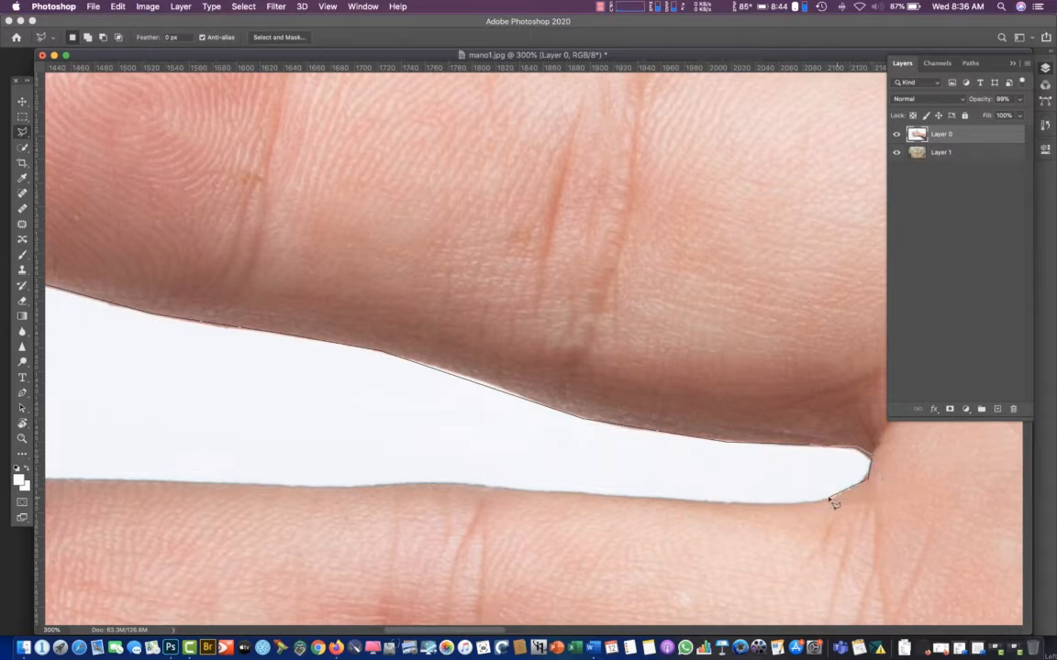
Carry the polygonal outline along the middle finger's upper edge and around the upper curve of its tip
left_click(743, 504)
left_click(424, 484)
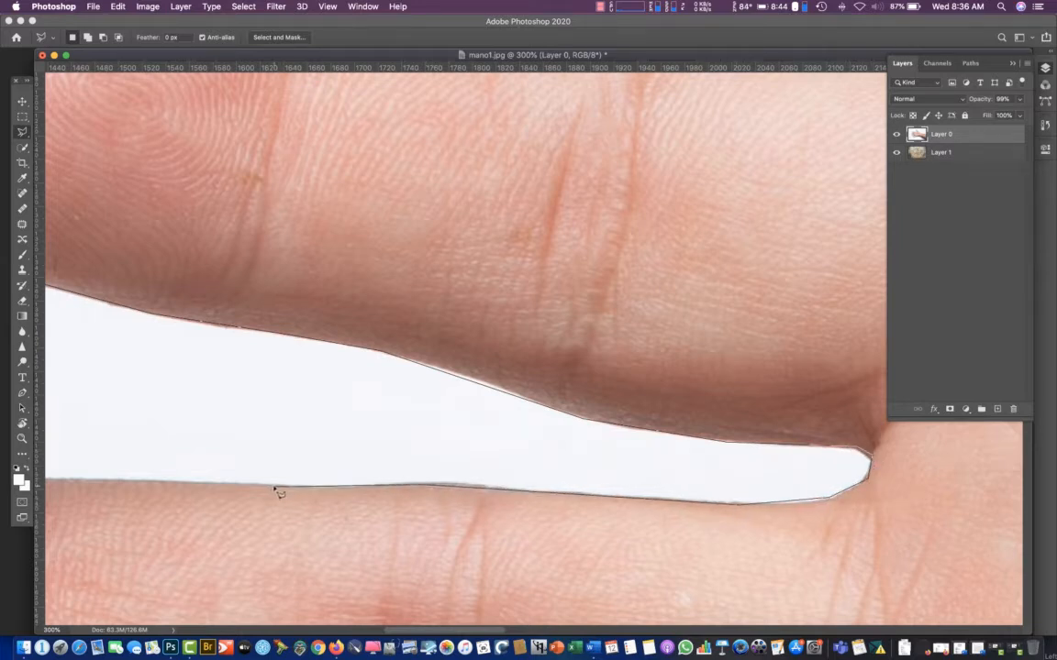
left_click(83, 488)
scroll(186, 426, "left", 10)
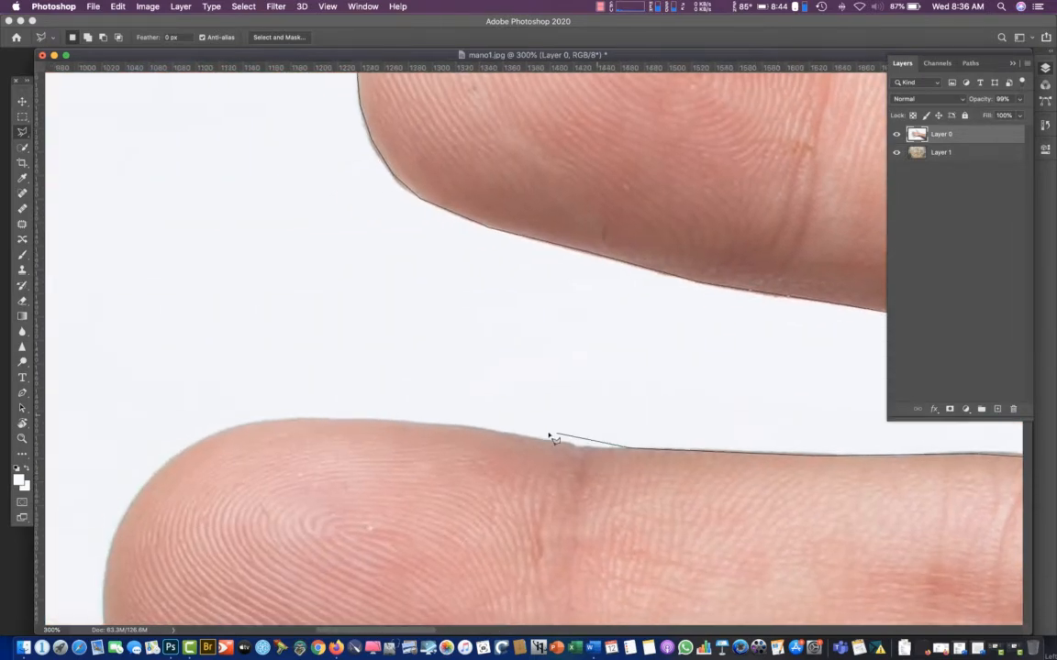
left_click(445, 425)
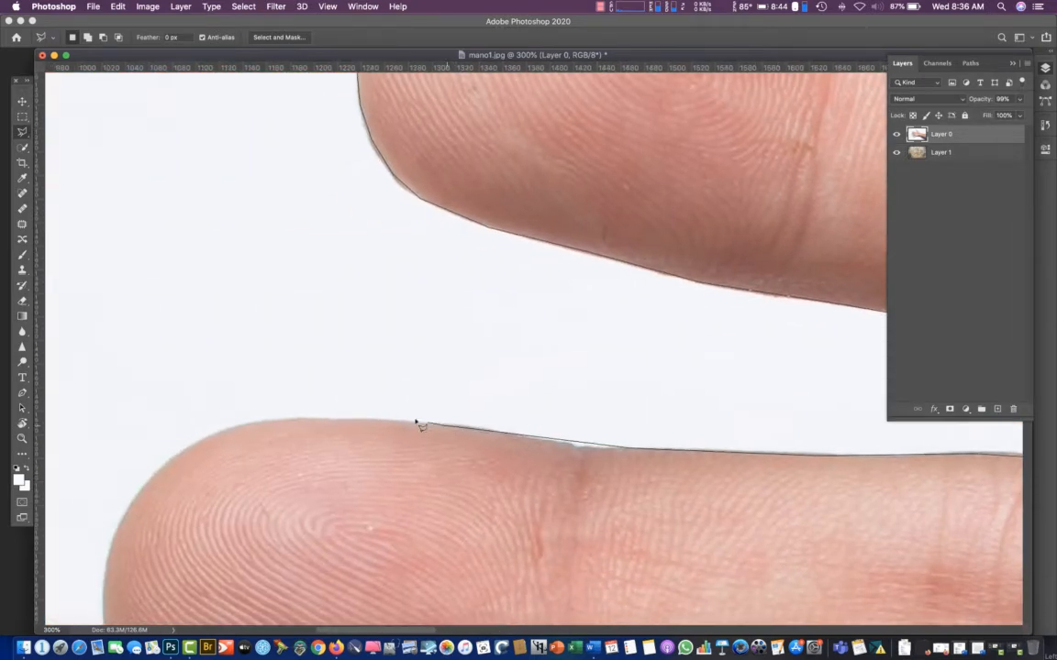
left_click(241, 425)
left_click(216, 432)
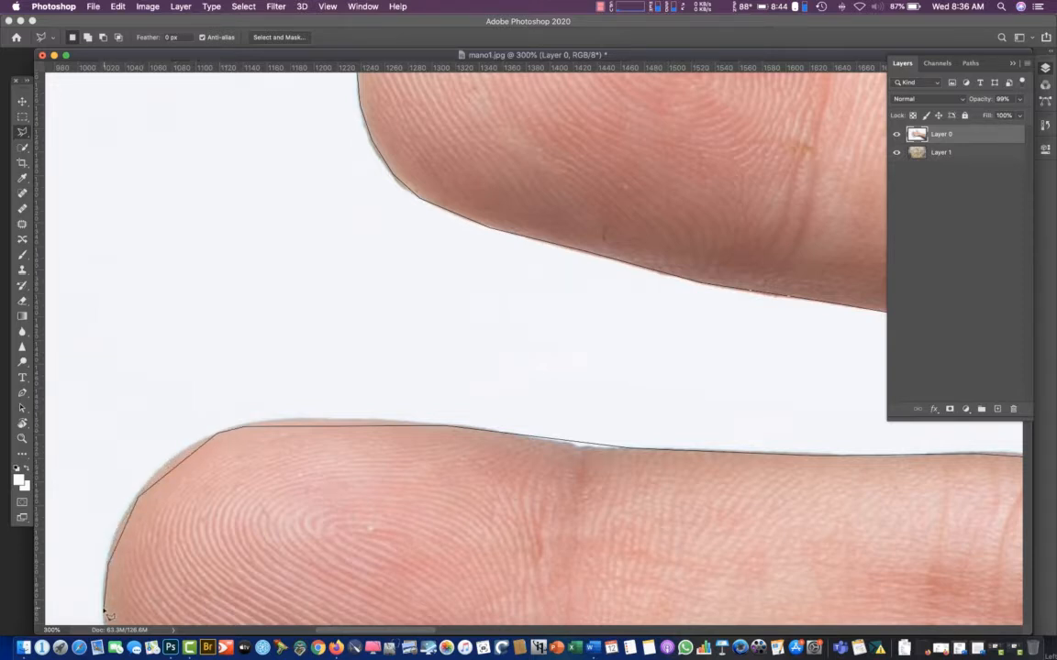
Continue the polygonal outline around the lower curve of the middle fingertip and onto the finger's underside
scroll(181, 587, "down", 5)
scroll(180, 587, "left", 2)
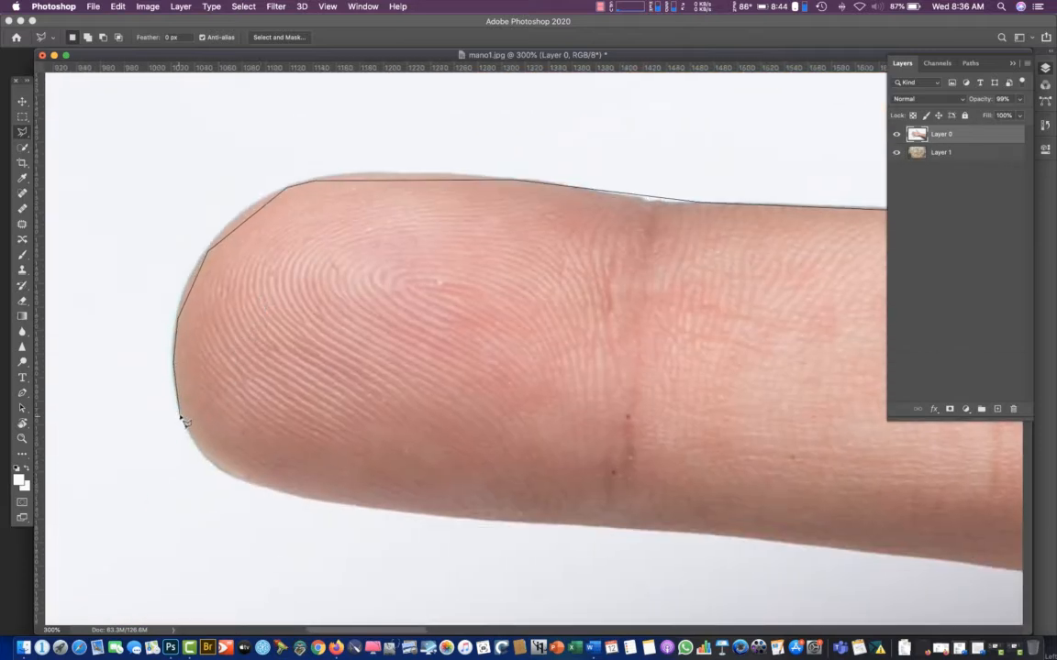
left_click(188, 426)
left_click(250, 482)
left_click(423, 515)
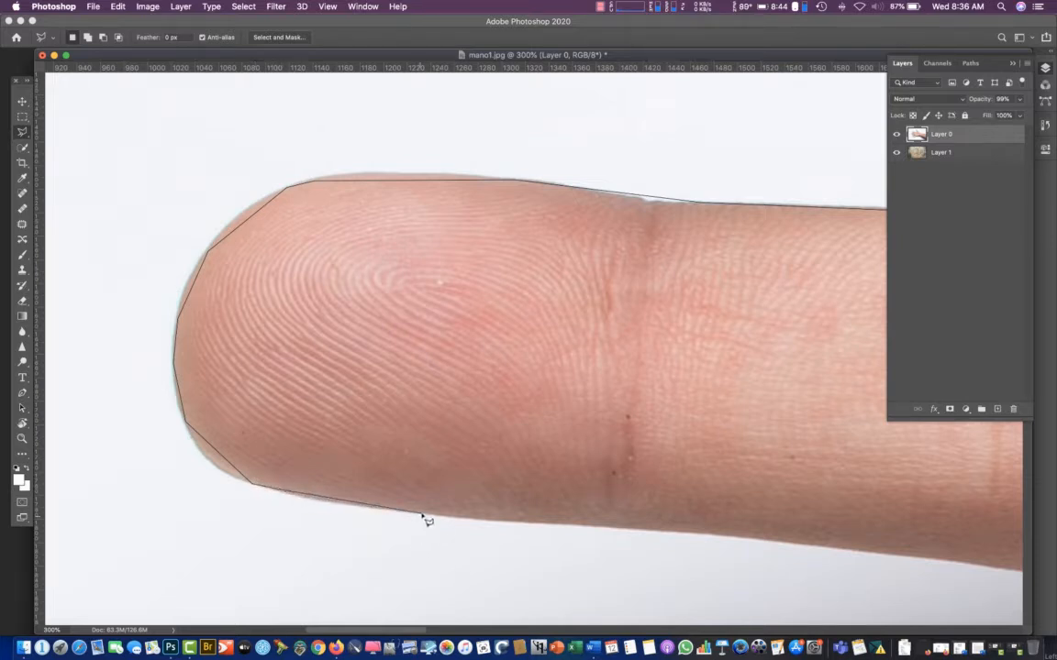
Extend the outline along the rest of the middle finger's underside and around the gap beside the ring finger
left_click(643, 530)
left_click(949, 557)
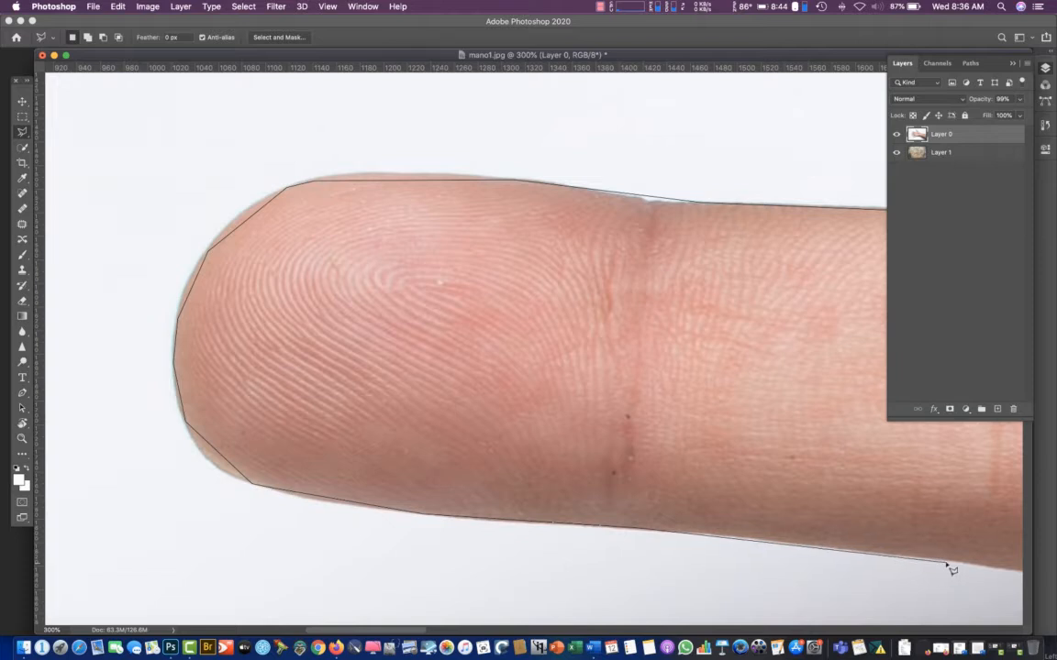
left_click_drag(960, 536, 459, 481)
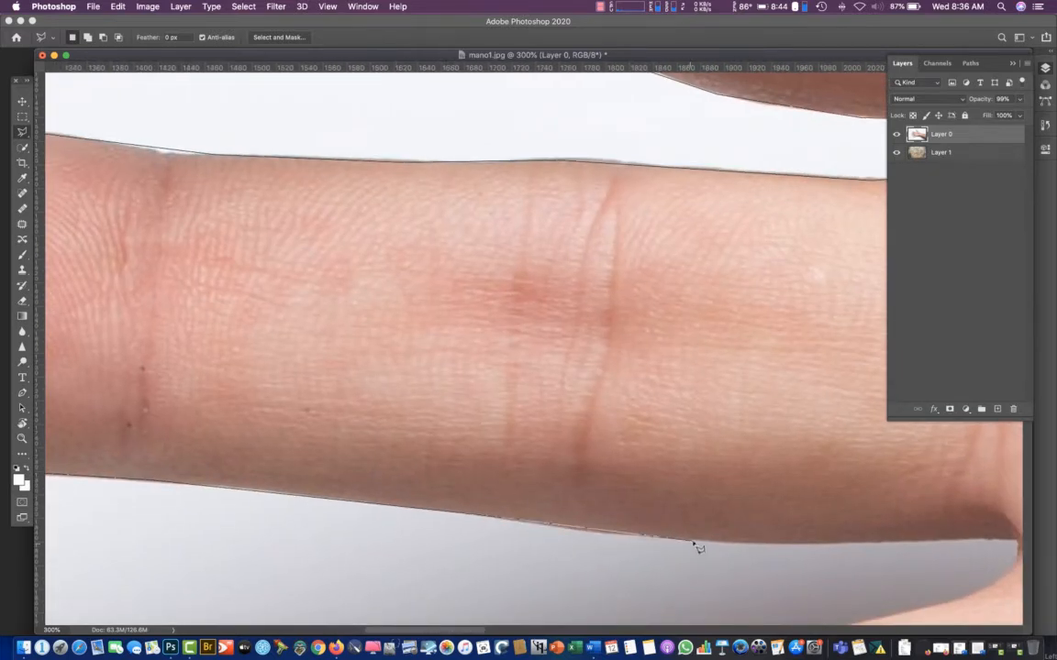
left_click(702, 543)
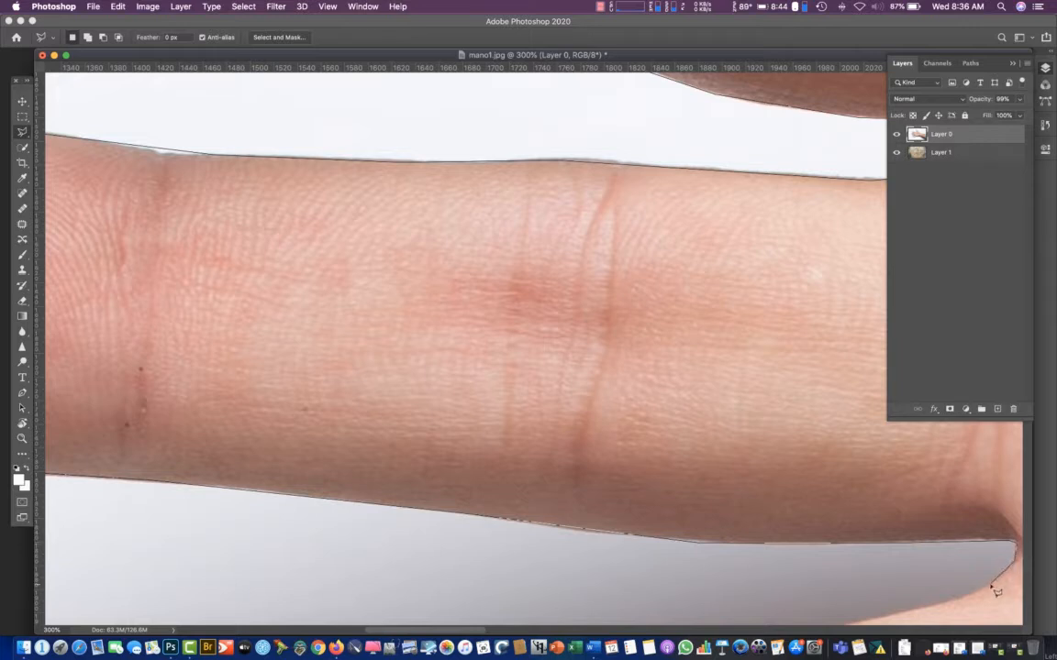
Carry the polygonal outline along the ring finger's upper edge and around the upper curve of its tip
scroll(835, 224, "down", 5)
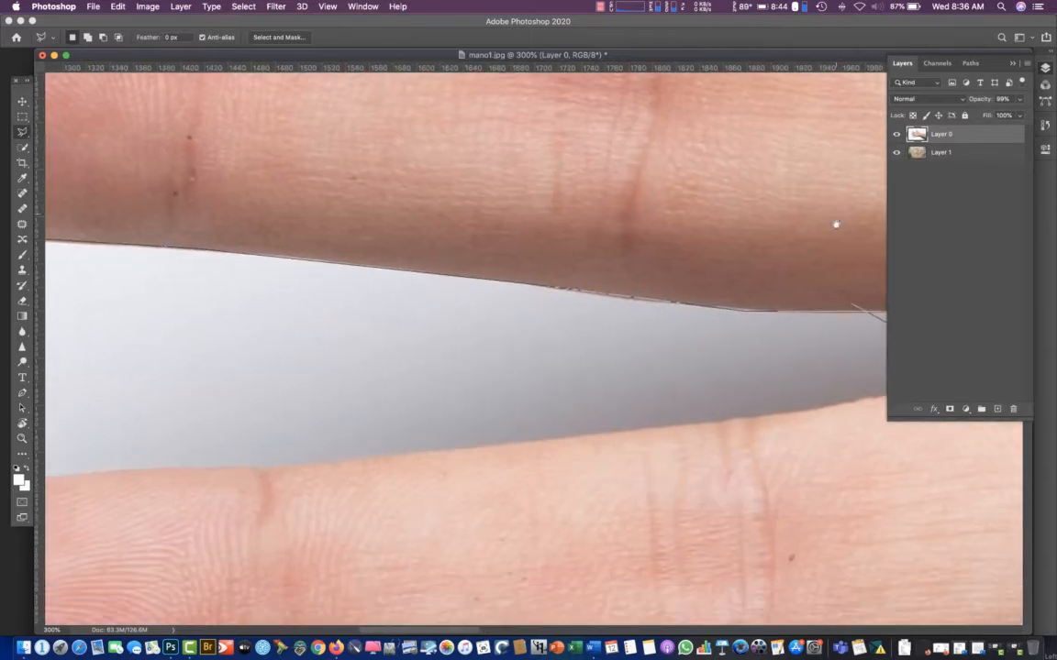
left_click(745, 401)
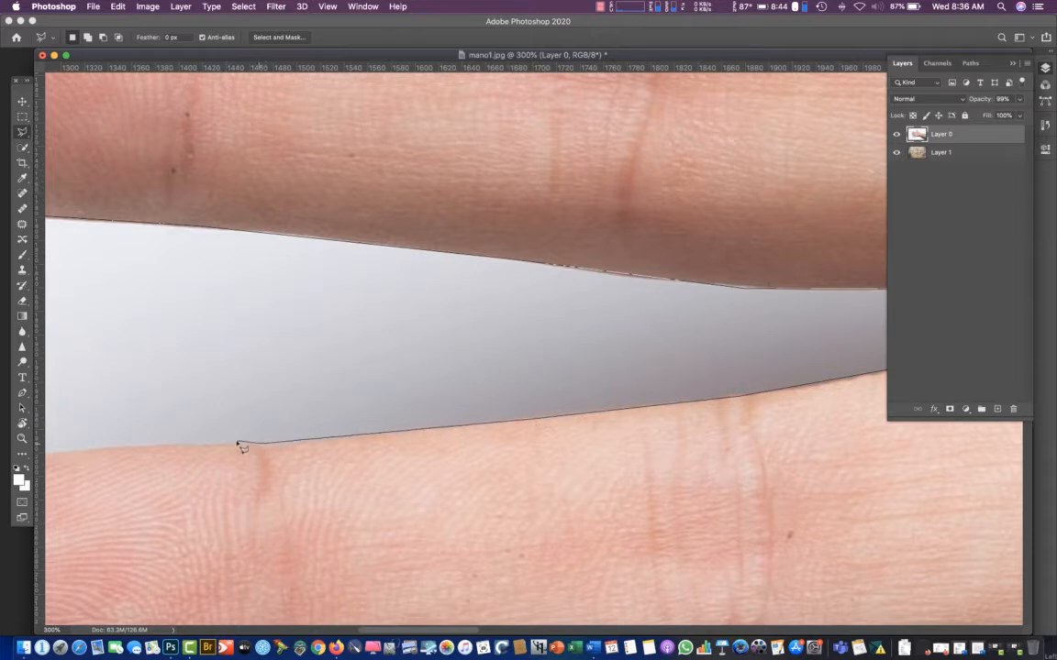
left_click_drag(175, 382, 548, 339)
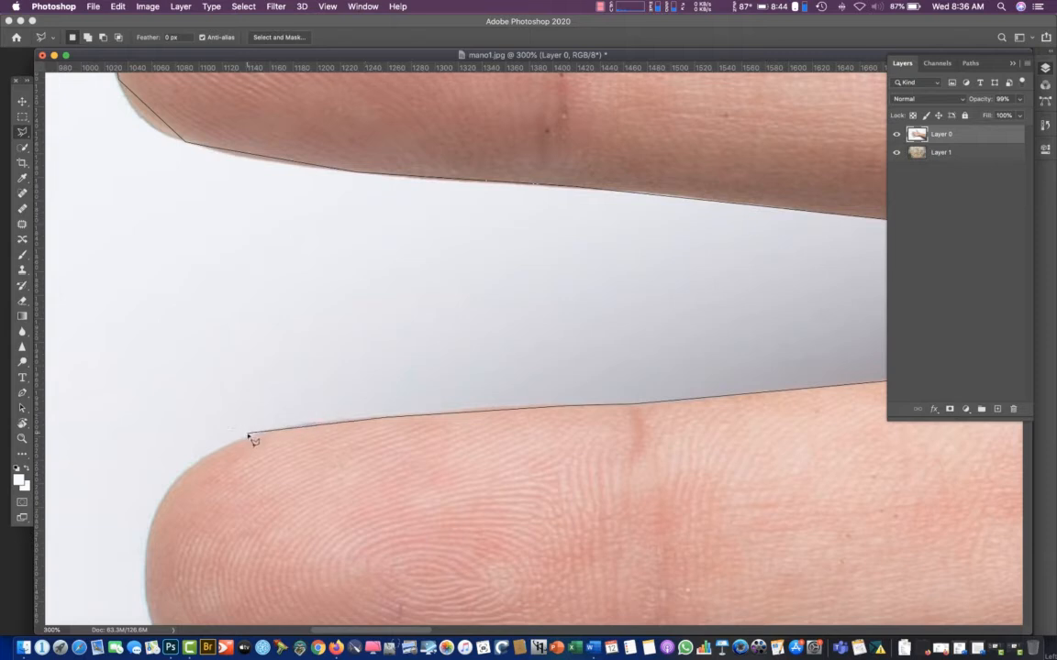
left_click(251, 438)
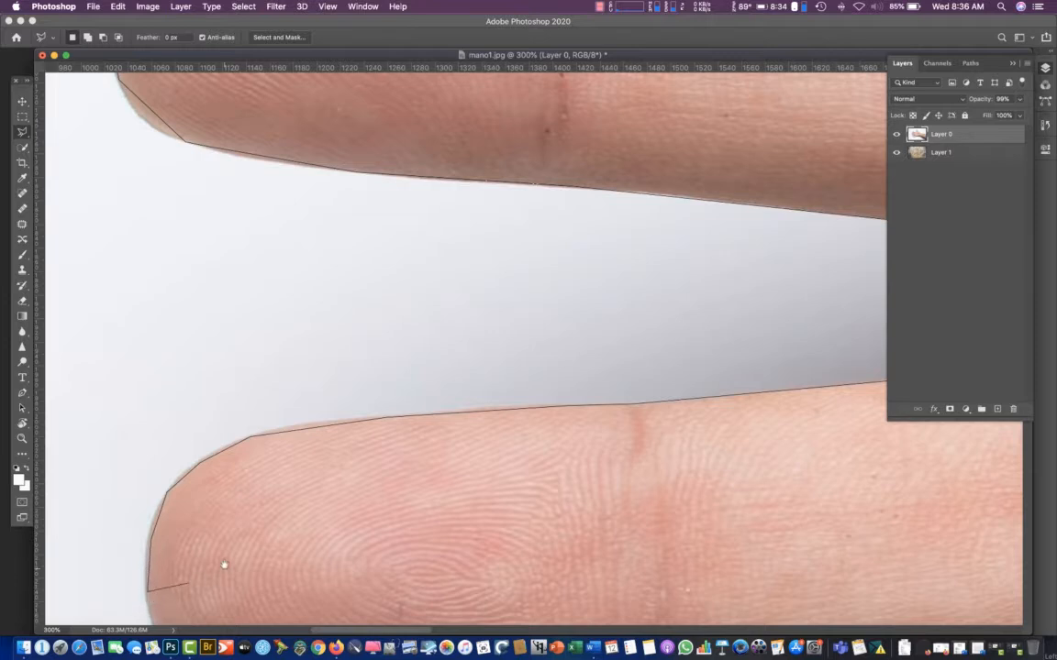
Trace the lower curve of the ring fingertip and the first part of the finger's underside
scroll(224, 565, "down", 5)
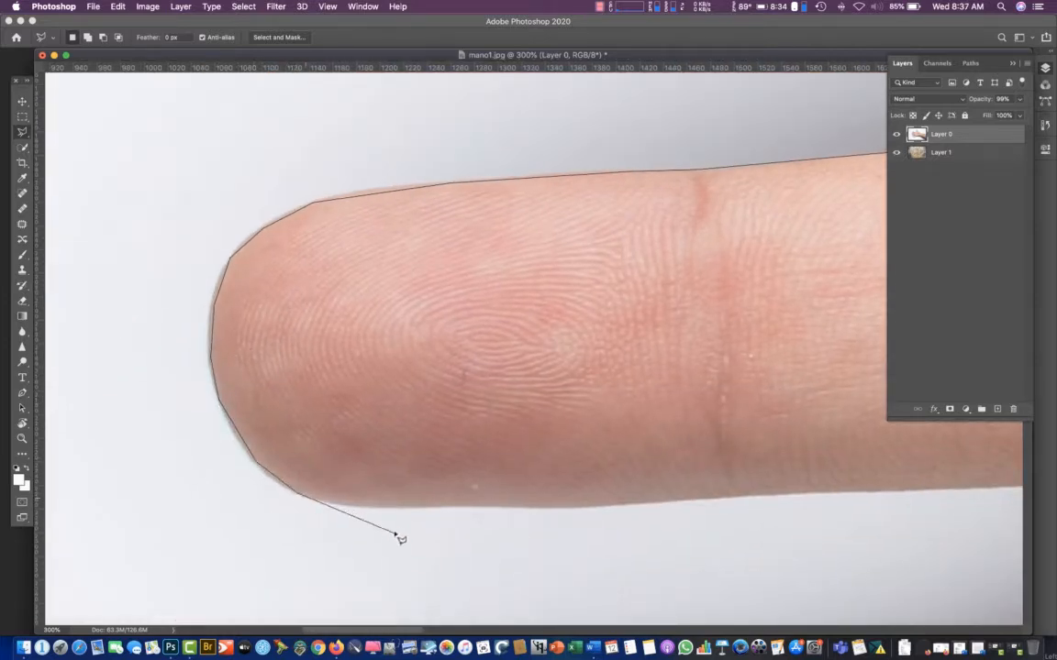
left_click(386, 509)
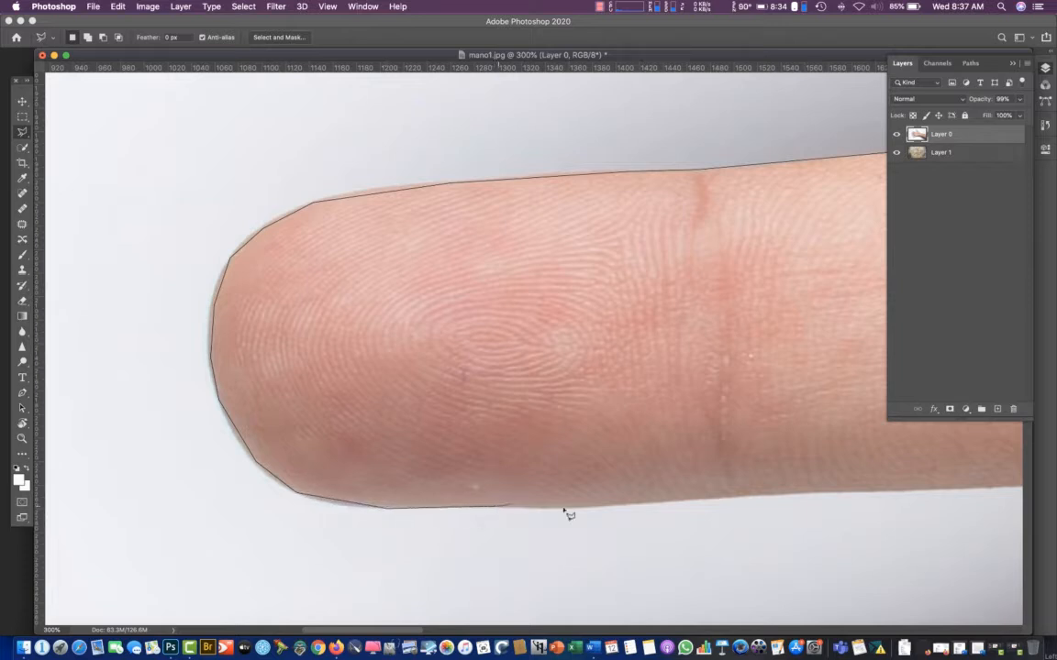
left_click(625, 507)
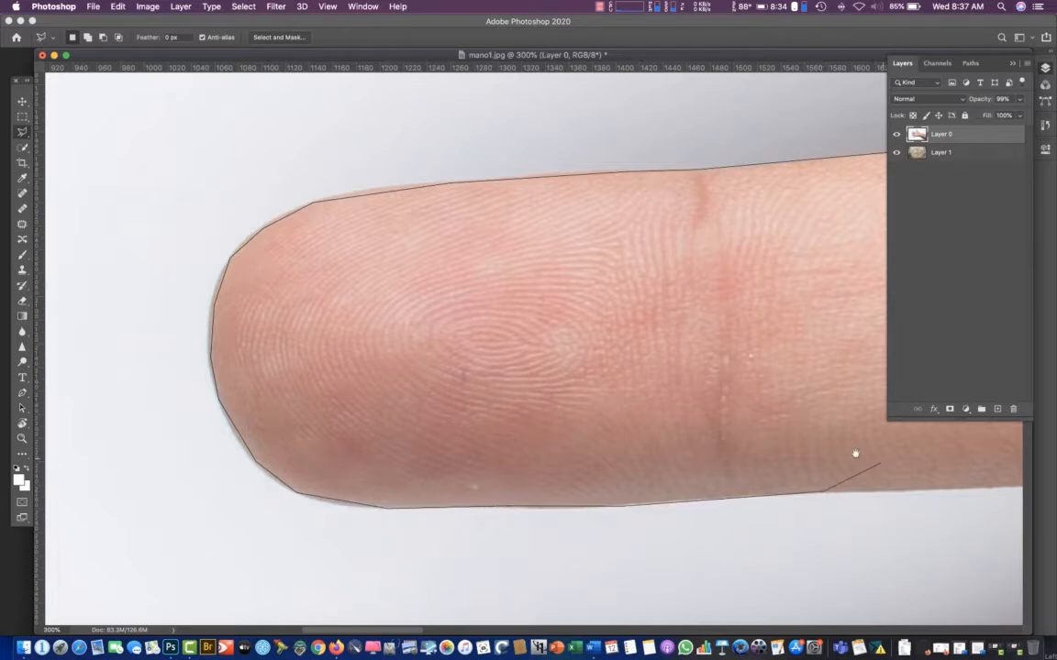
Extend the outline along the rest of the ring finger's underside and around the gap beside the little finger
scroll(855, 453, "right", 6)
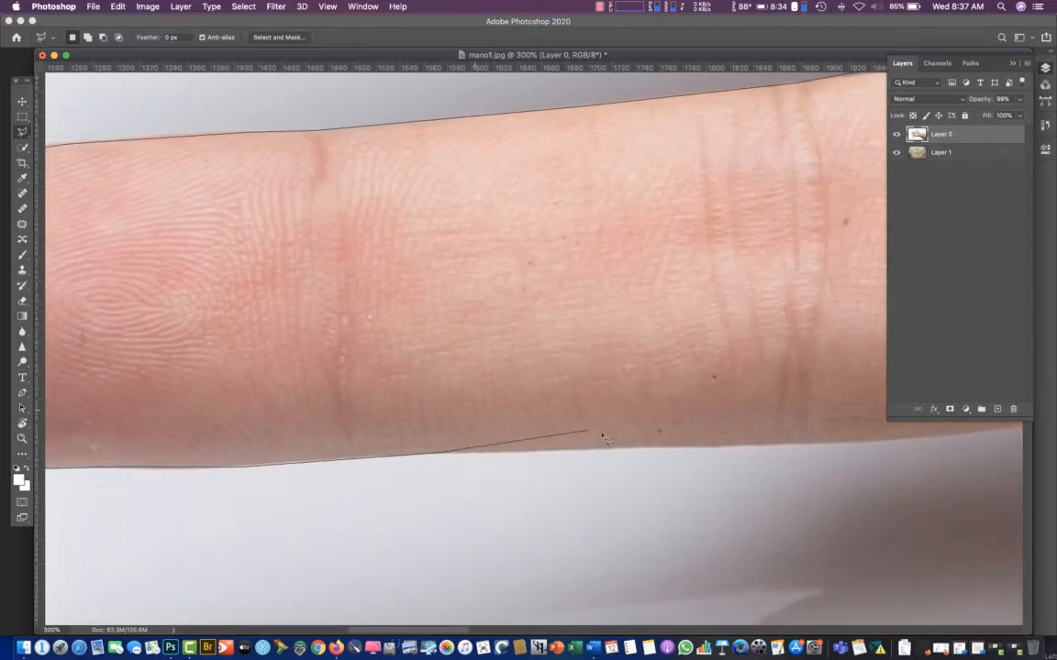
left_click(912, 442)
left_click_drag(767, 395, 409, 446)
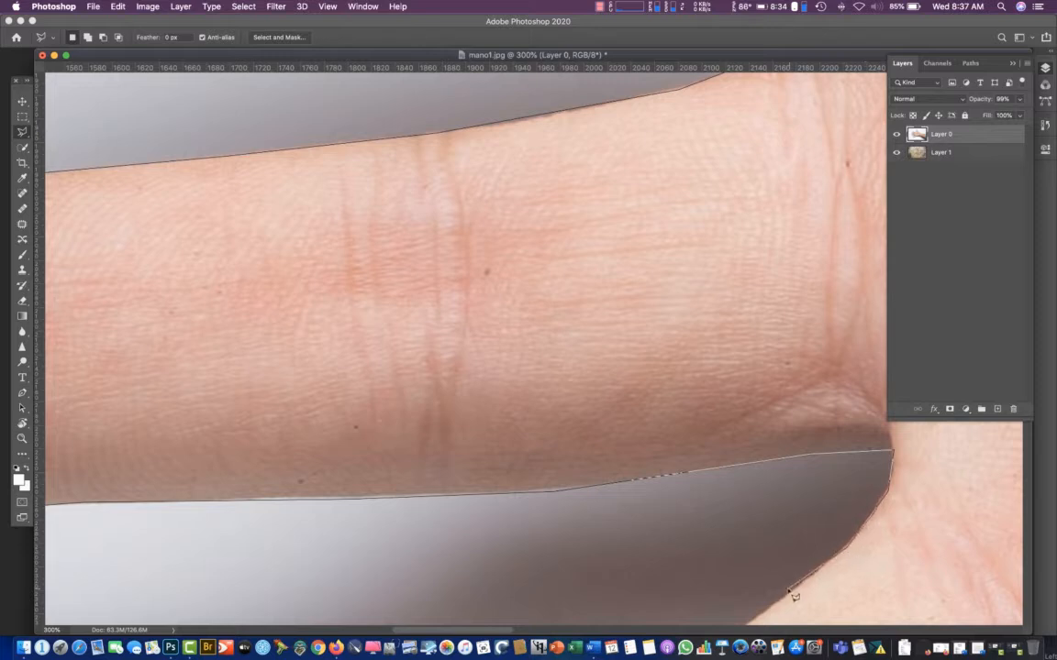
Run the polygonal outline along the little finger's upper edge to its outermost joint crease
scroll(735, 601, "down", 5)
scroll(736, 601, "left", 2)
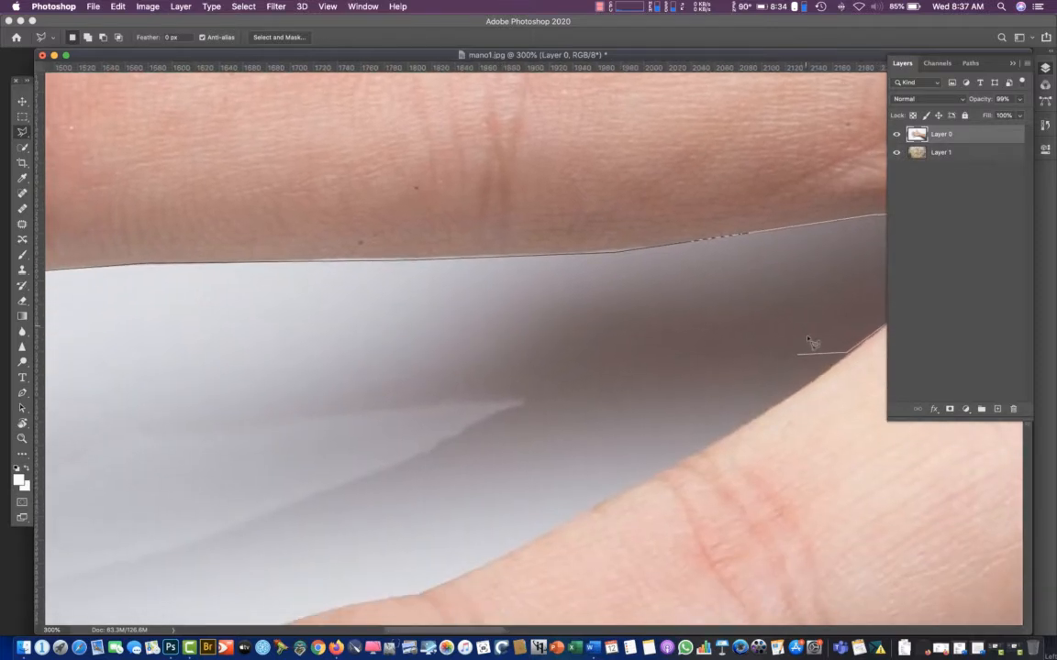
left_click(725, 445)
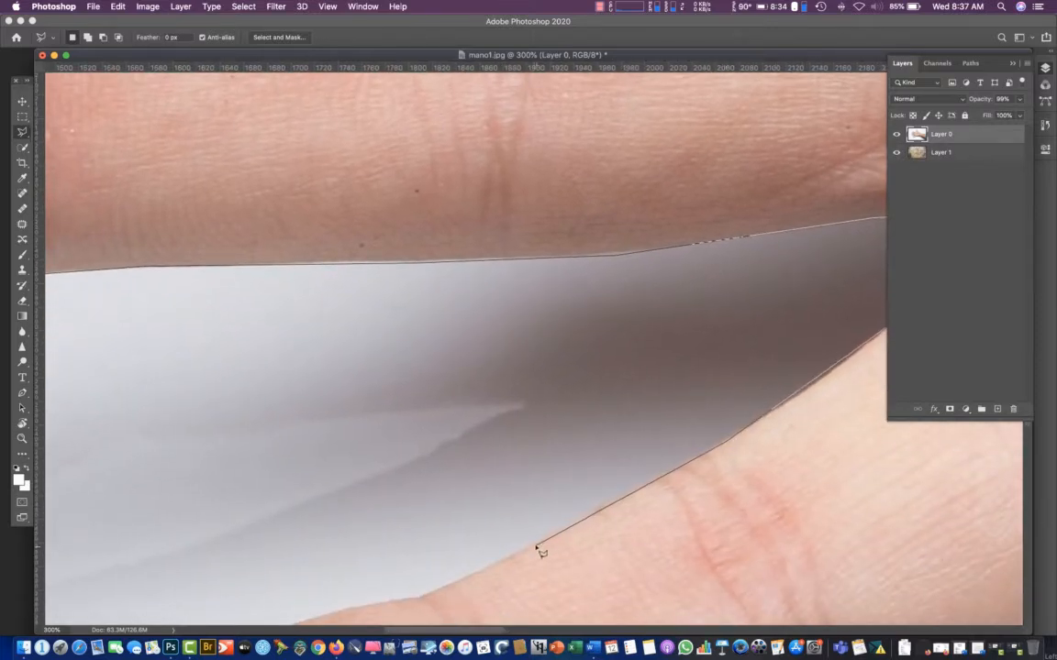
left_click(417, 597)
Trace the upper side of the little finger's end segment and curve the outline down around its tip
scroll(380, 521, "down", 4)
scroll(380, 521, "left", 8)
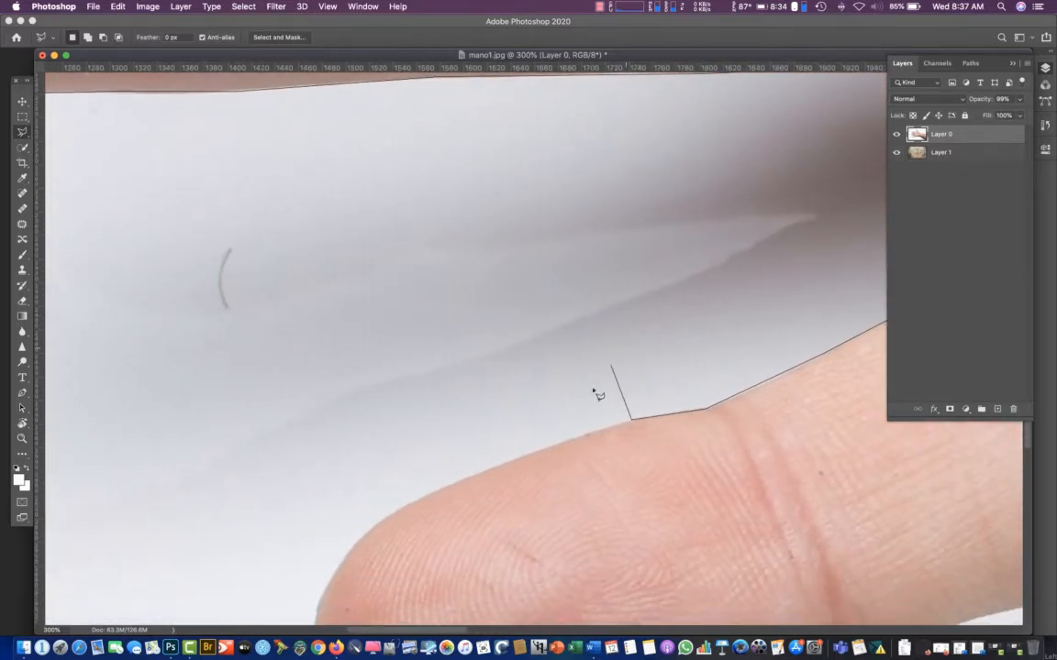
left_click(631, 420)
left_click(488, 466)
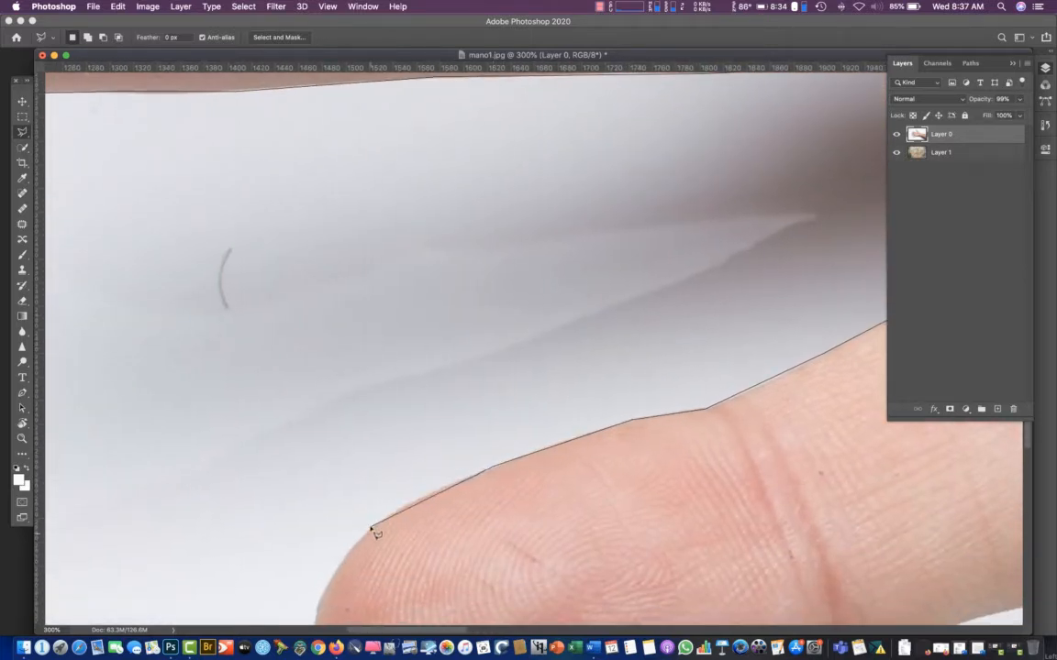
left_click(322, 593)
scroll(321, 606, "down", 3)
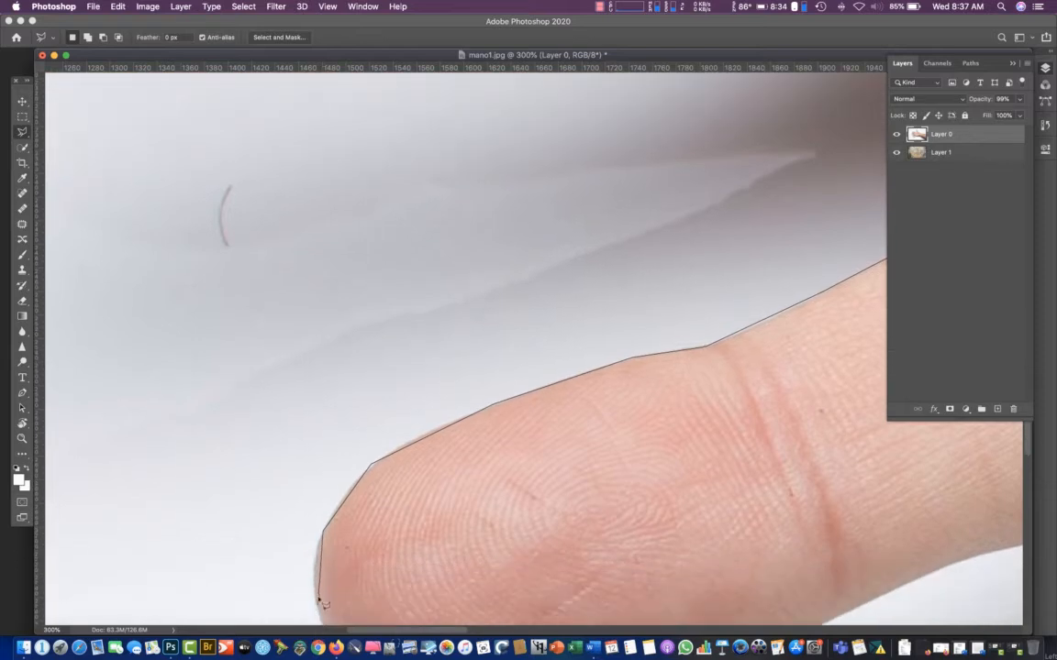
Carry the outline around the lower part of the little fingertip and onto the finger's underside
scroll(320, 610, "down", 6)
scroll(320, 610, "left", 2)
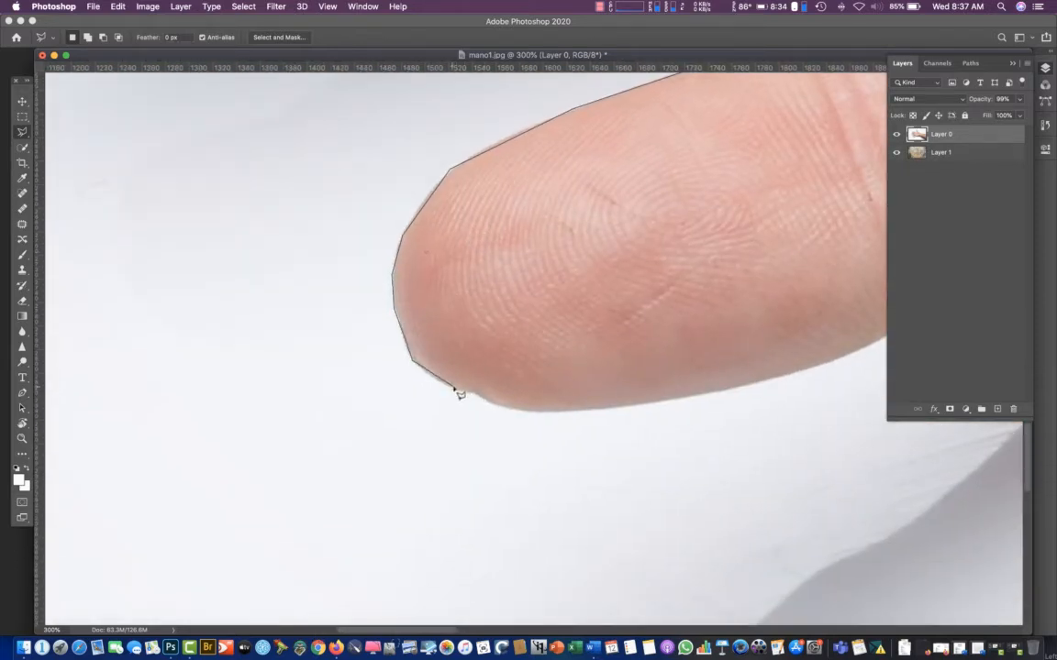
left_click(493, 402)
left_click(545, 412)
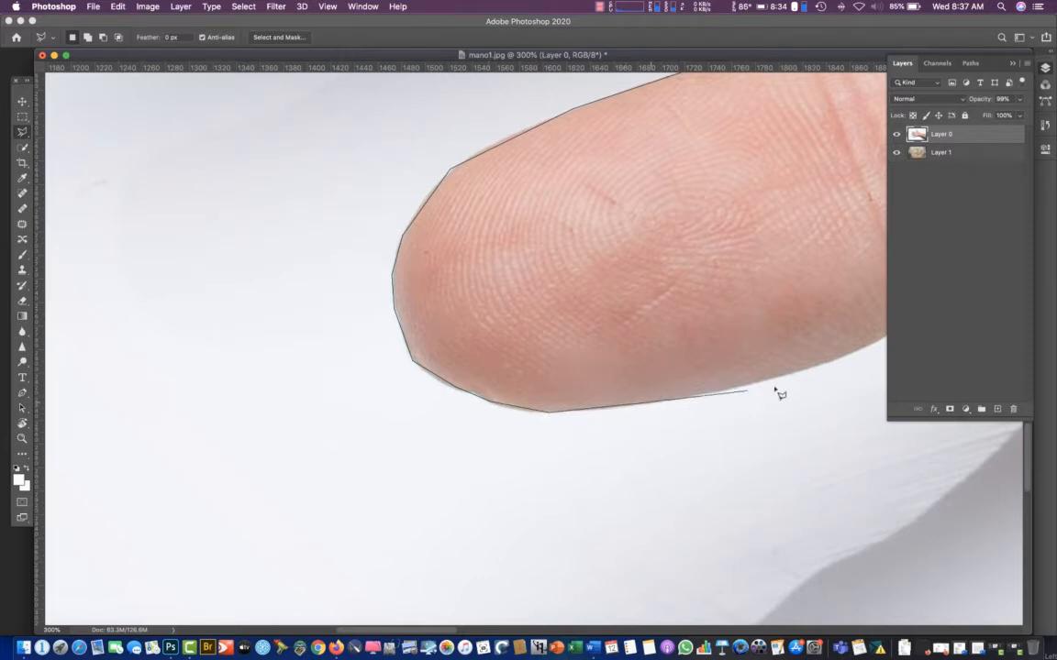
Extend the polygonal outline along the little finger's underside to the finger's base, cutting off the stray hairs
scroll(800, 323, "right", 10)
scroll(800, 323, "up", 3)
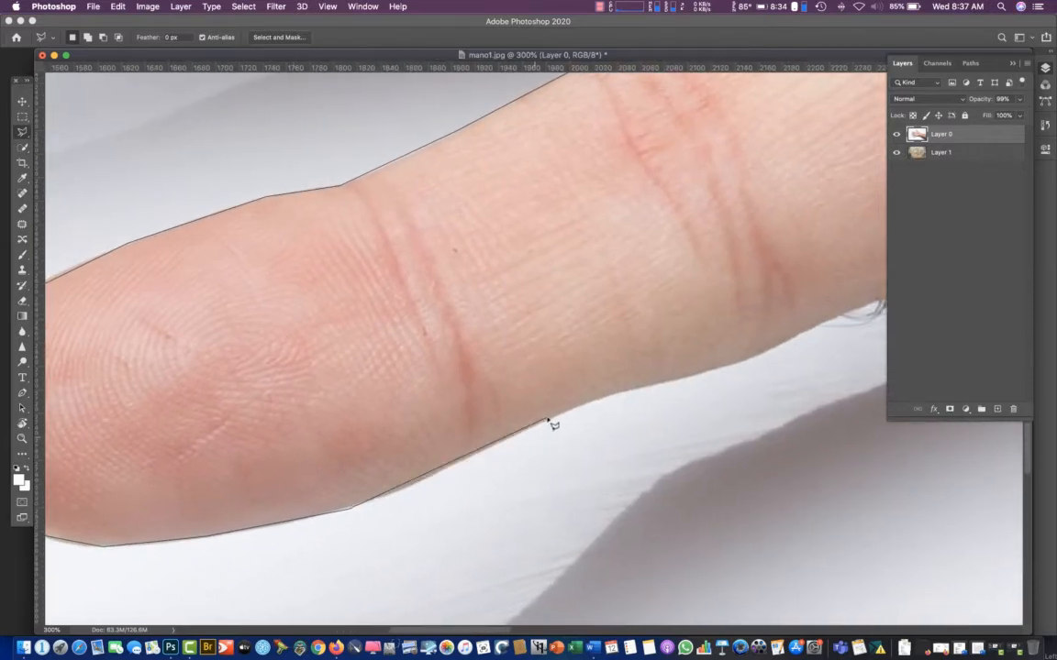
left_click(553, 419)
left_click(662, 383)
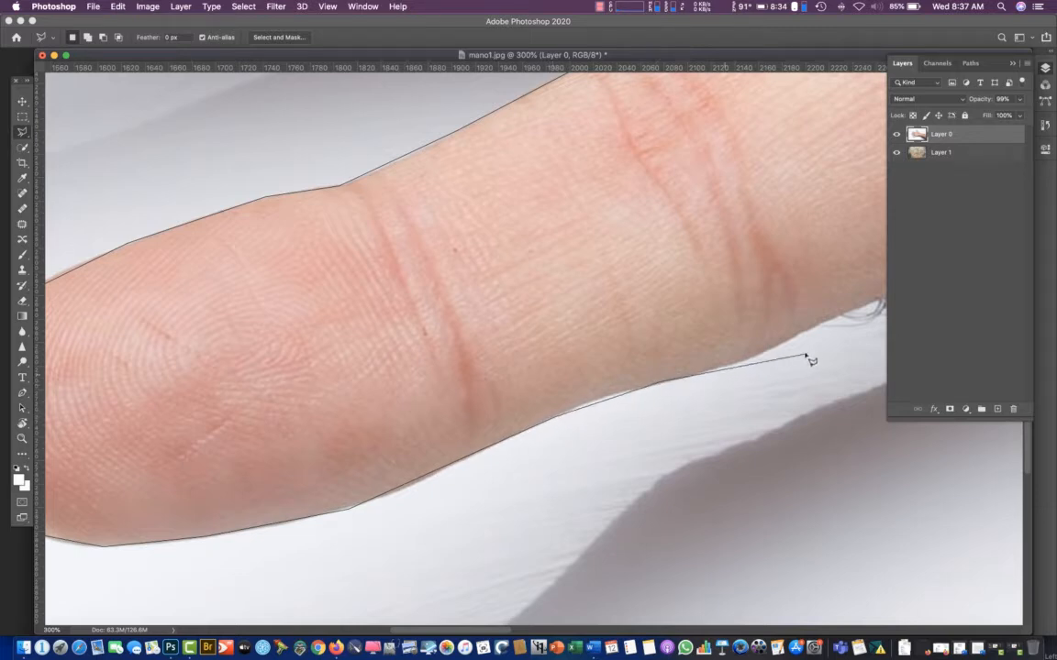
left_click_drag(760, 257, 501, 321)
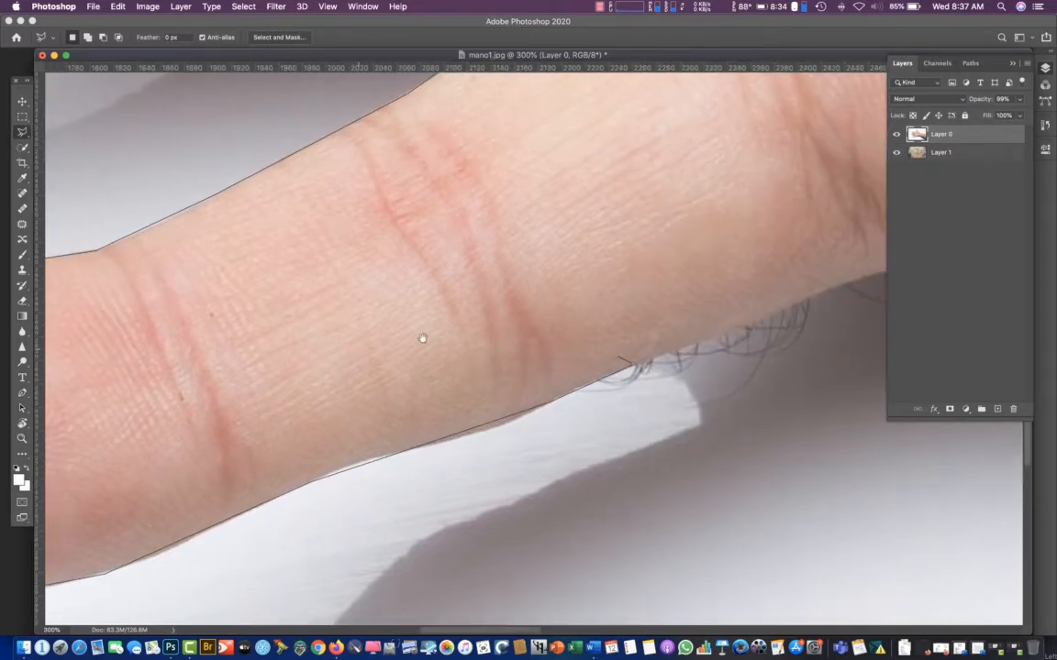
left_click(878, 278)
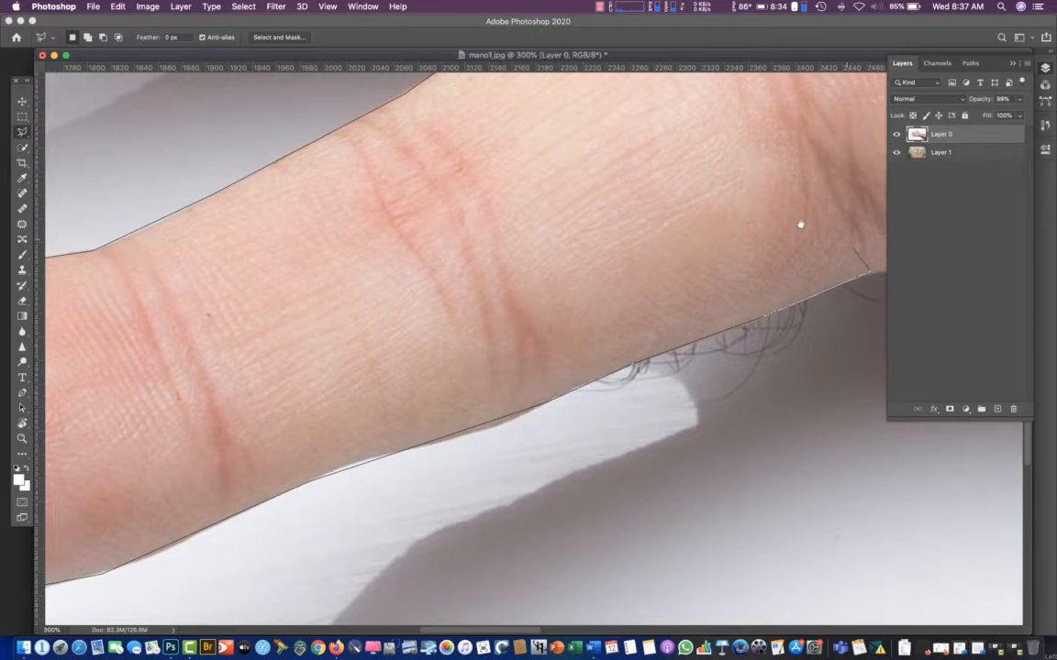
Continue the outline from the little finger's base along the lower edge of the palm
scroll(801, 223, "right", 10)
scroll(802, 224, "up", 2)
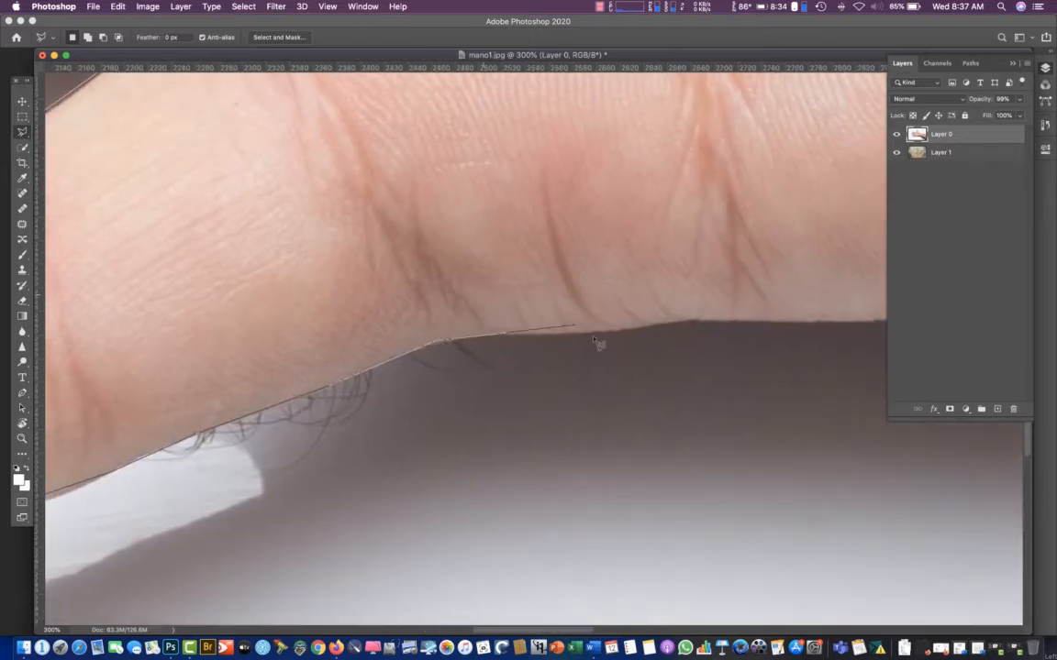
left_click(717, 321)
scroll(743, 226, "right", 10)
scroll(743, 227, "up", 1)
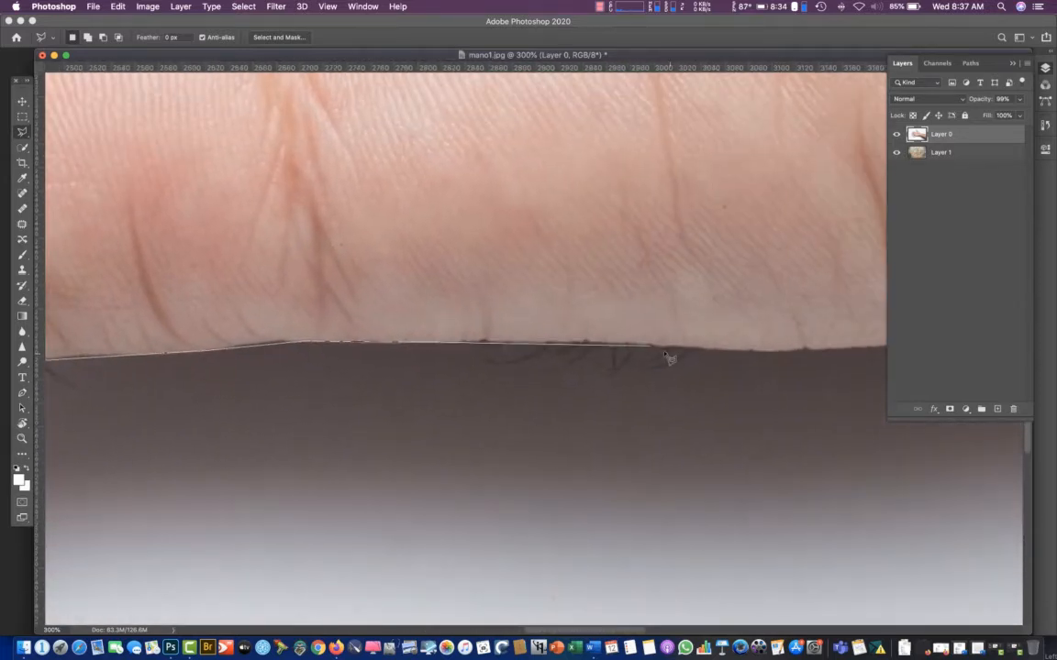
left_click(869, 347)
Trace the outline around the heel of the palm and onto the lower edge of the wrist
scroll(869, 347, "right", 10)
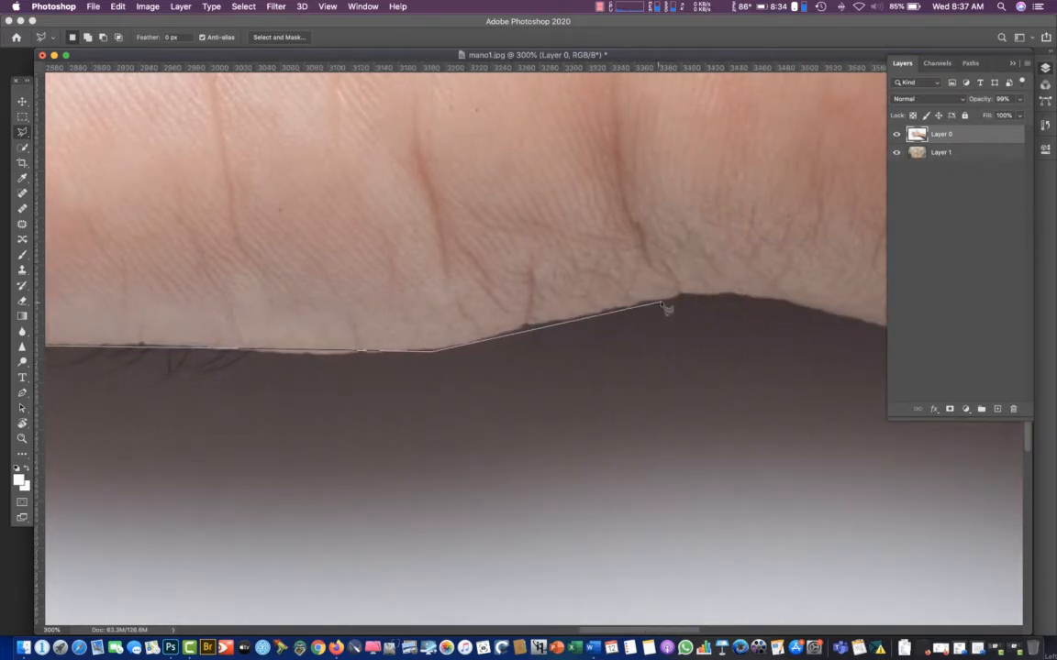
left_click(867, 318)
scroll(868, 319, "right", 10)
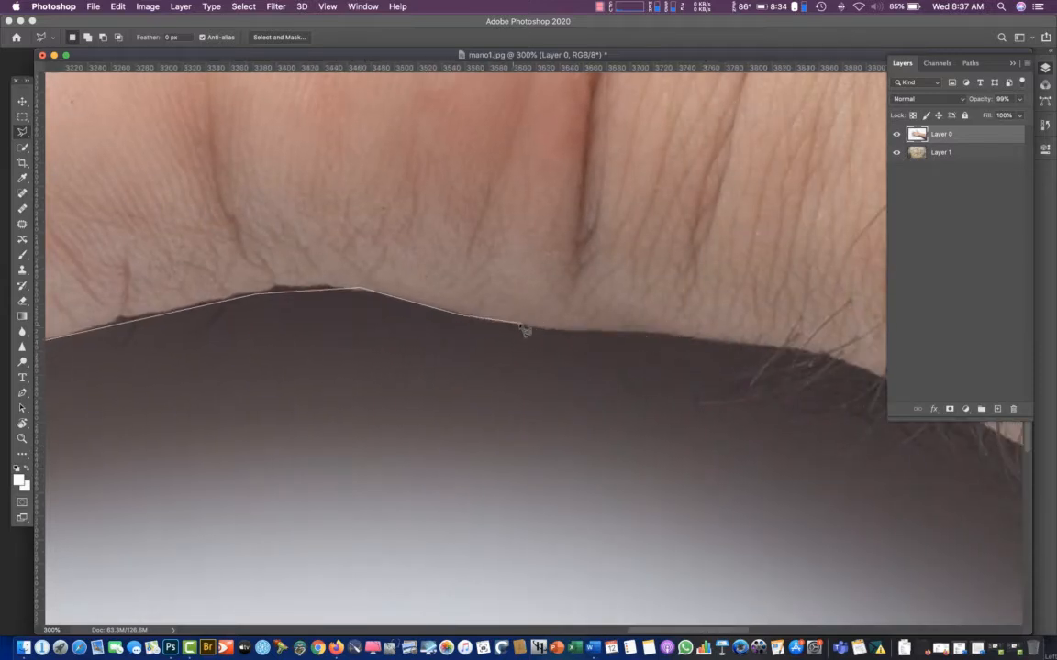
left_click(635, 329)
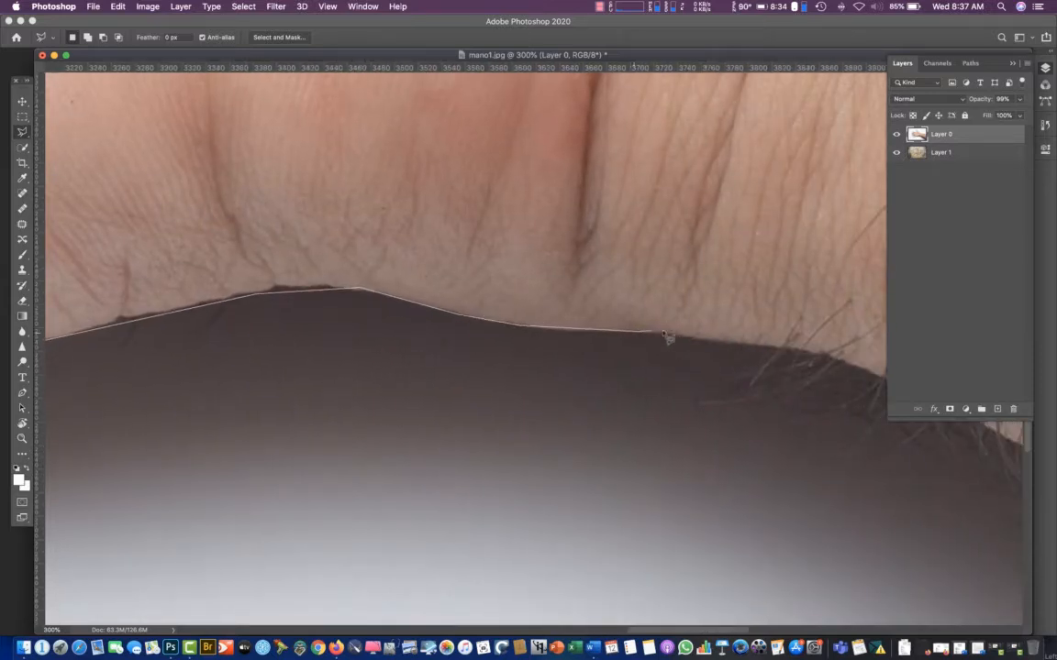
Run the polygonal outline along the forearm's lower skin edge, leaving out the protruding hairs, up to the image's right border
left_click(851, 366)
left_click_drag(847, 363, 228, 189)
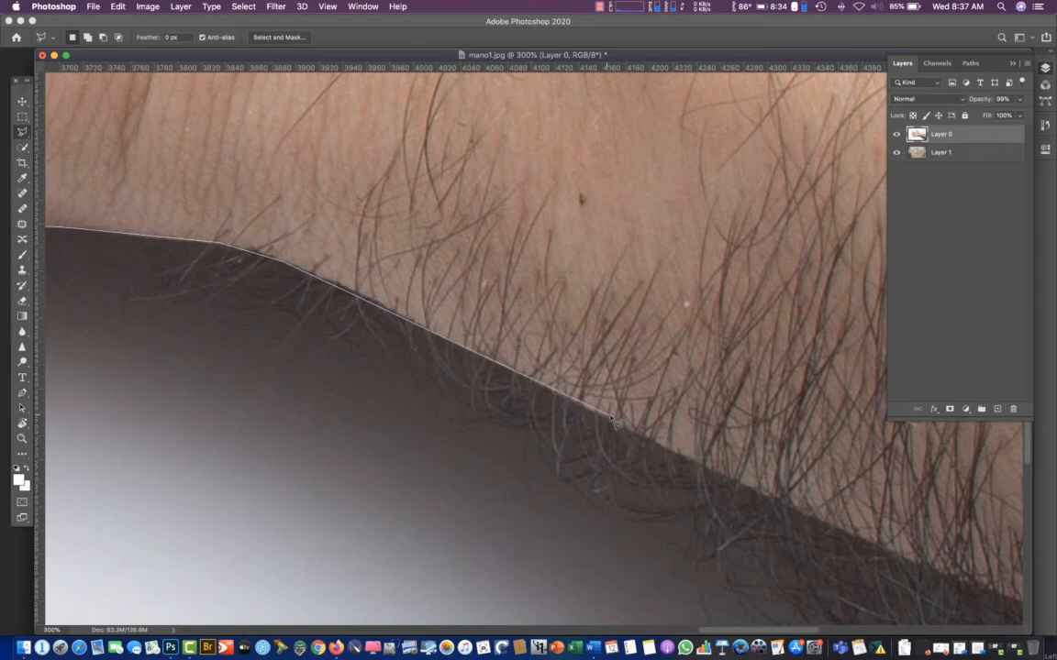
left_click(923, 562)
left_click_drag(899, 503, 192, 185)
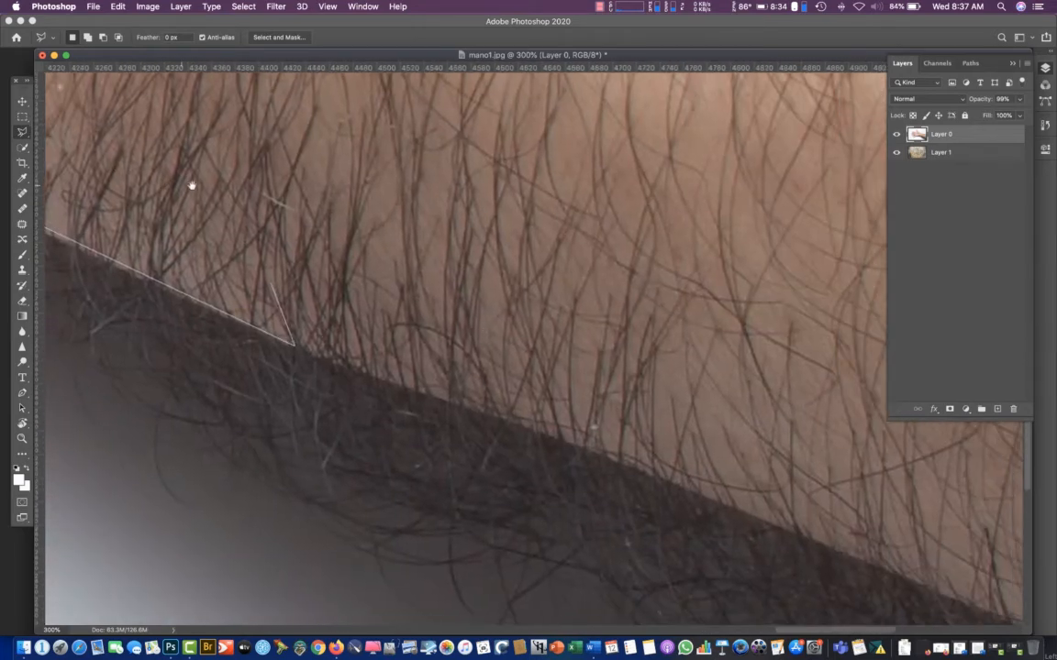
left_click(975, 607)
mouse_move(974, 607)
left_mouse_down()
mouse_move(584, 349)
mouse_move(430, 417)
left_mouse_up()
left_click(776, 585)
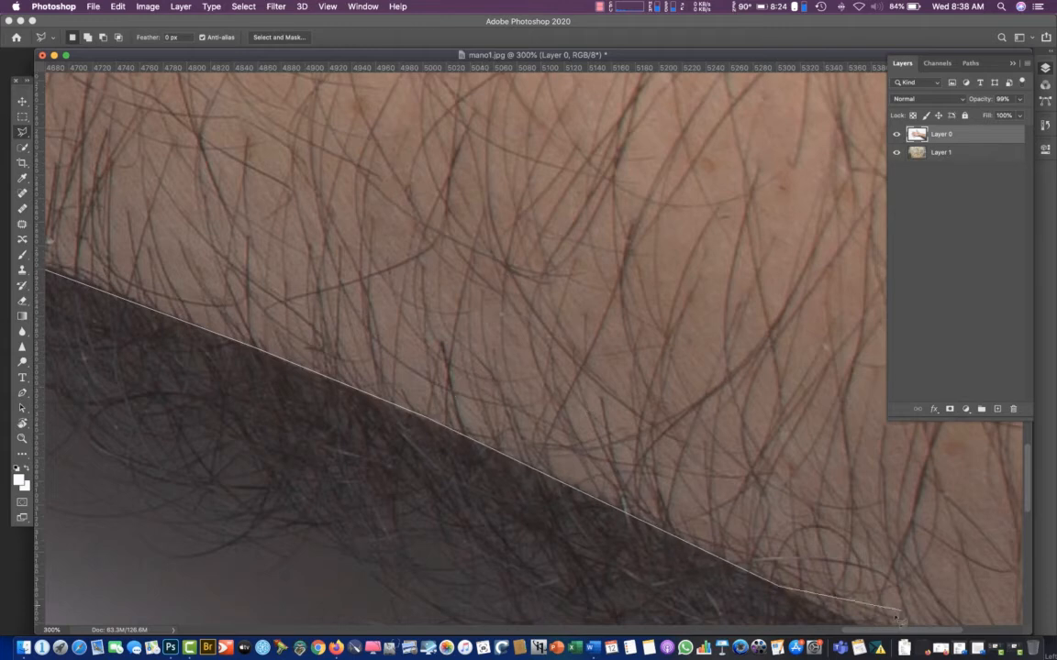
mouse_move(898, 616)
left_mouse_down()
mouse_move(701, 385)
mouse_move(628, 333)
left_mouse_up()
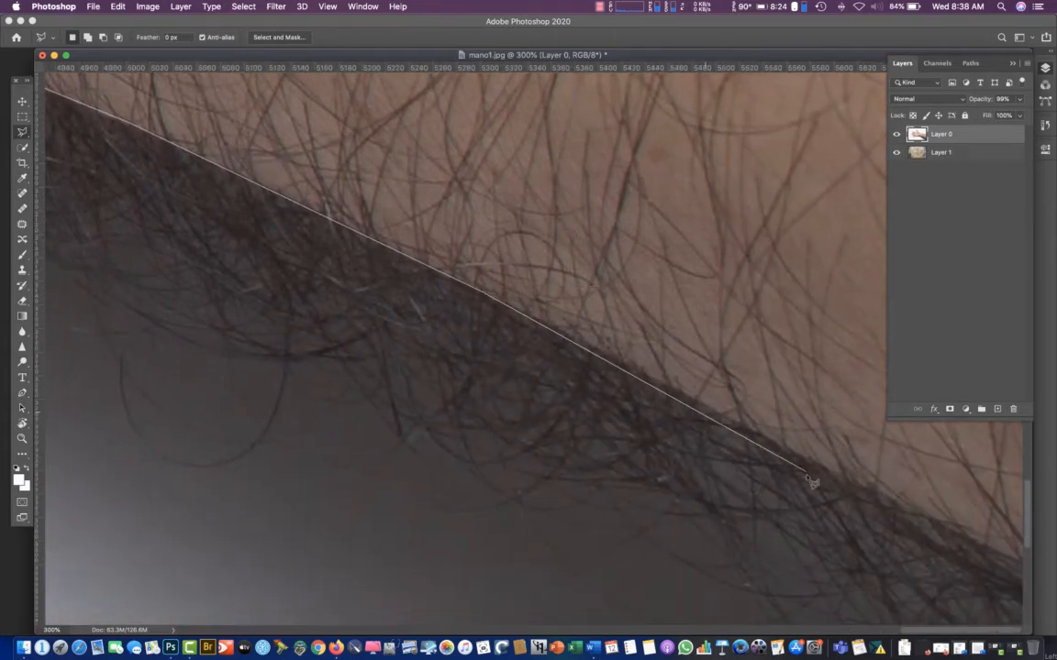
left_click(1000, 550)
scroll(918, 440, "down", 5)
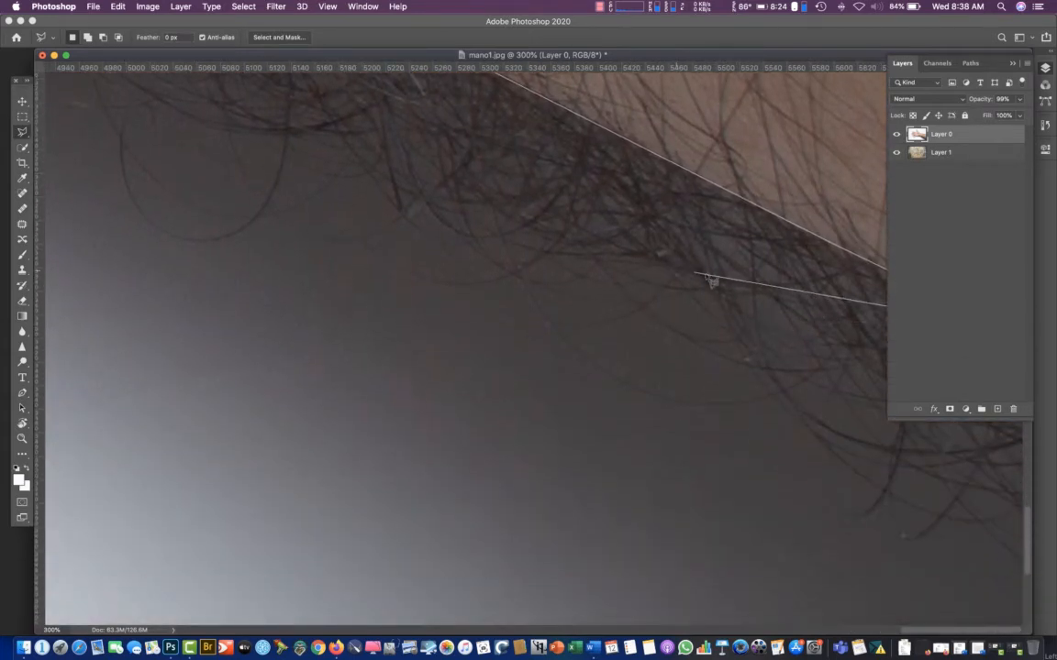
Carry the polygonal outline past the image's right border around the forearm's cut end and back over the area above the arm
scroll(712, 280, "down", 8)
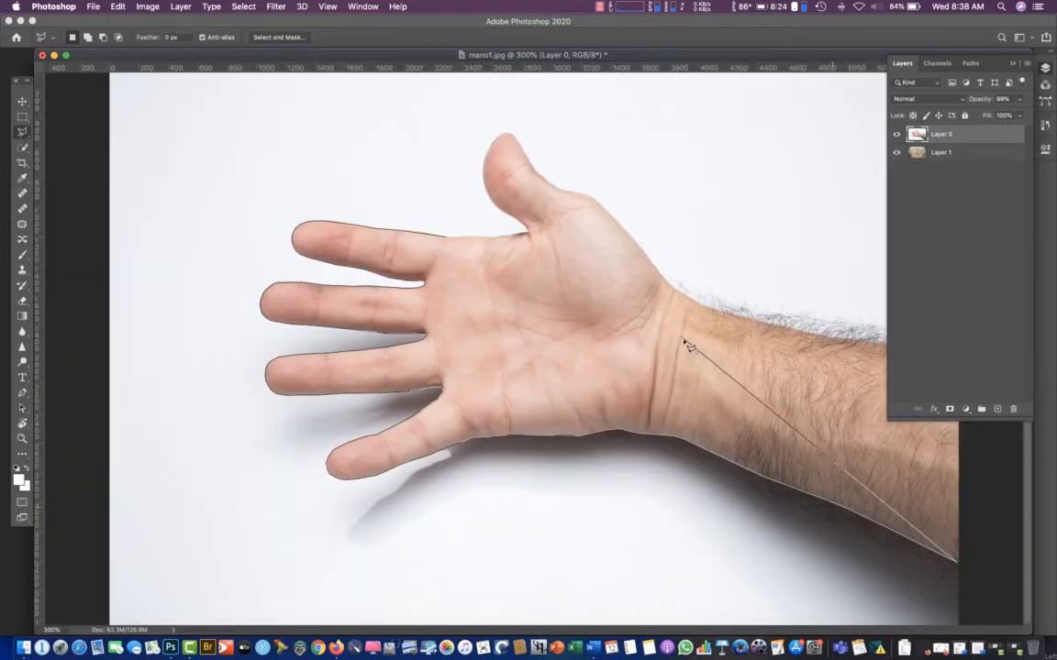
scroll(688, 347, "down", 4)
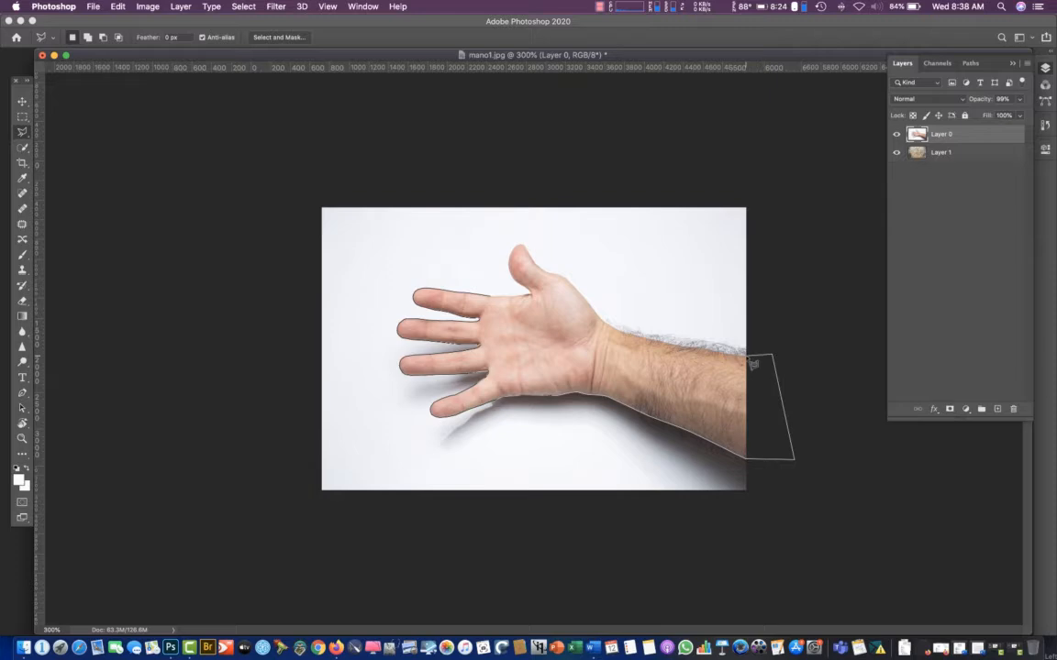
scroll(726, 345, "up", 8)
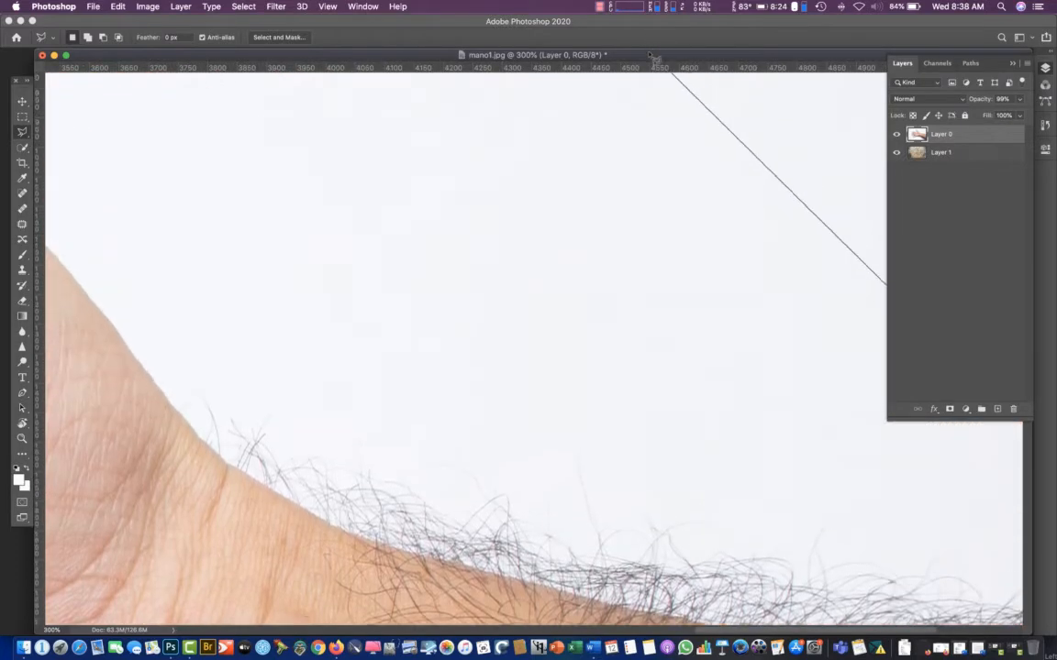
left_click(92, 17)
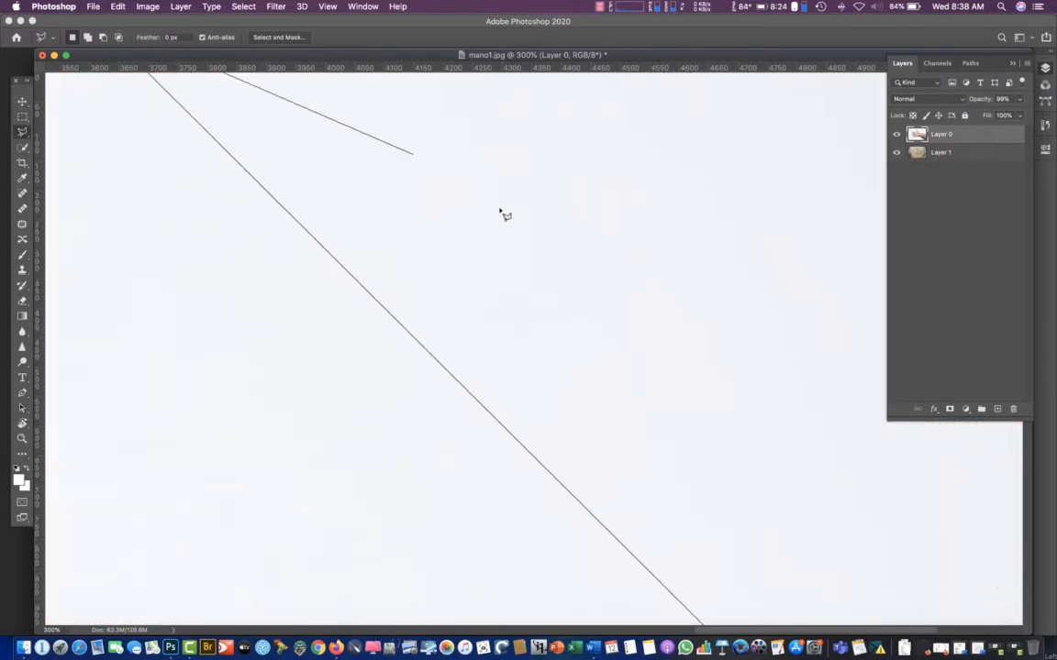
left_click_drag(716, 379, 287, 4)
left_click_drag(658, 413, 583, 80)
left_click_drag(777, 511, 754, 408)
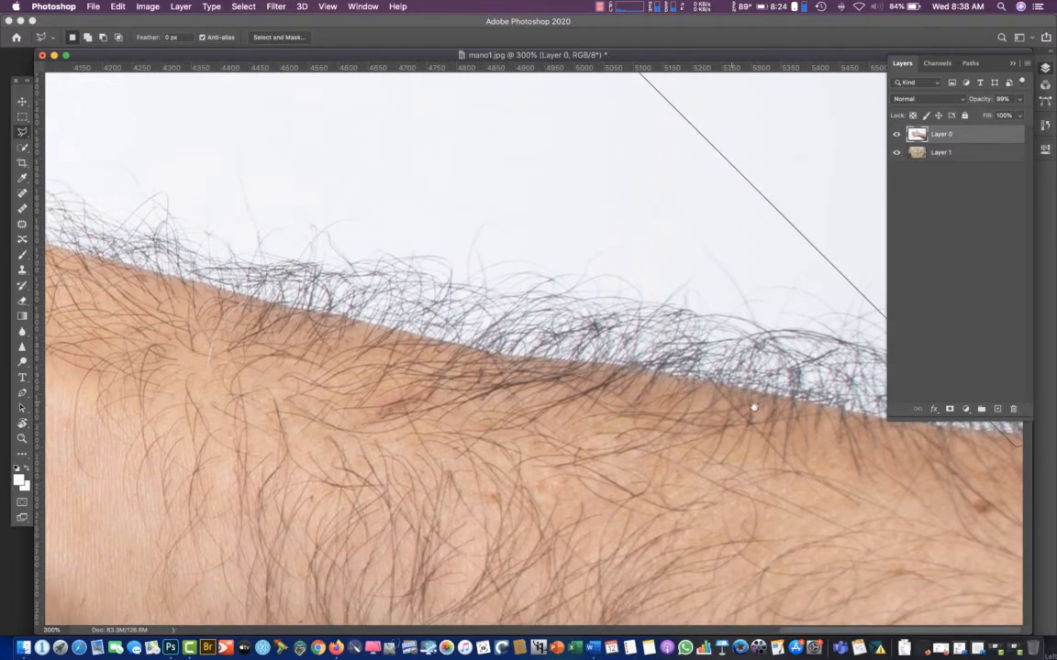
left_click(296, 7)
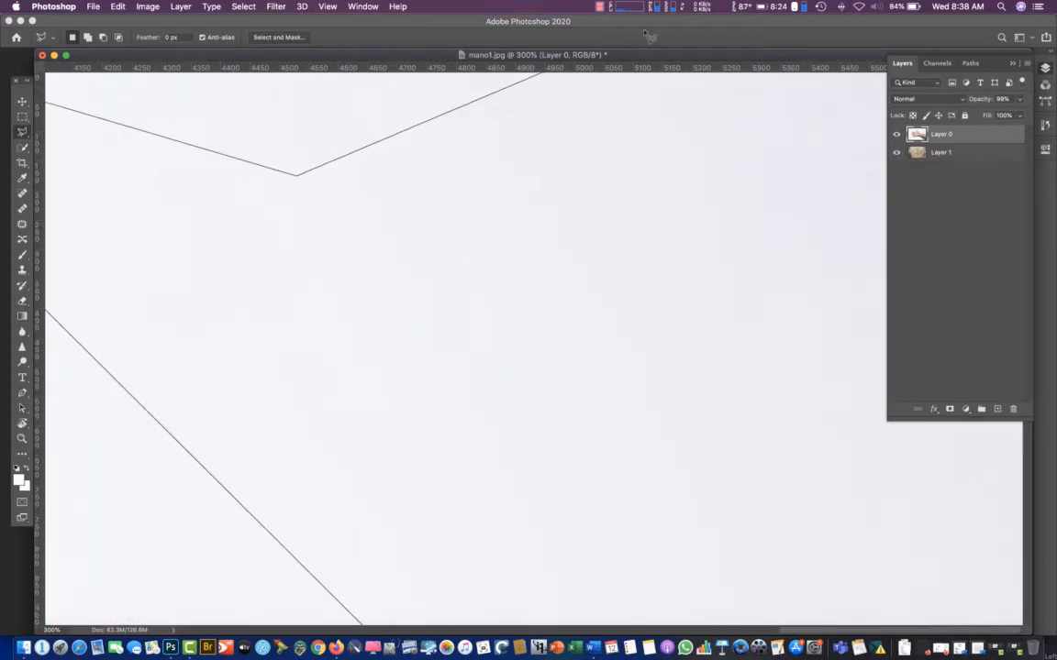
left_click(352, 5)
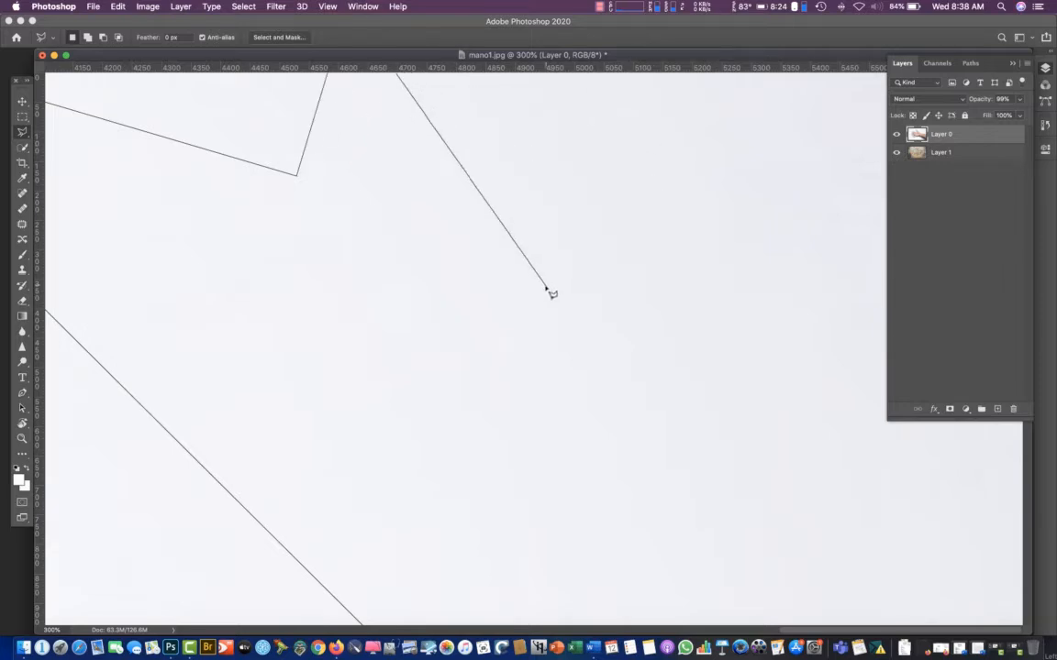
Close the polygonal outline into a selection and enlarge the document window so the whole image has canvas around it
key("Escape")
key("super+minus")
key("super+minus")
key("super+minus")
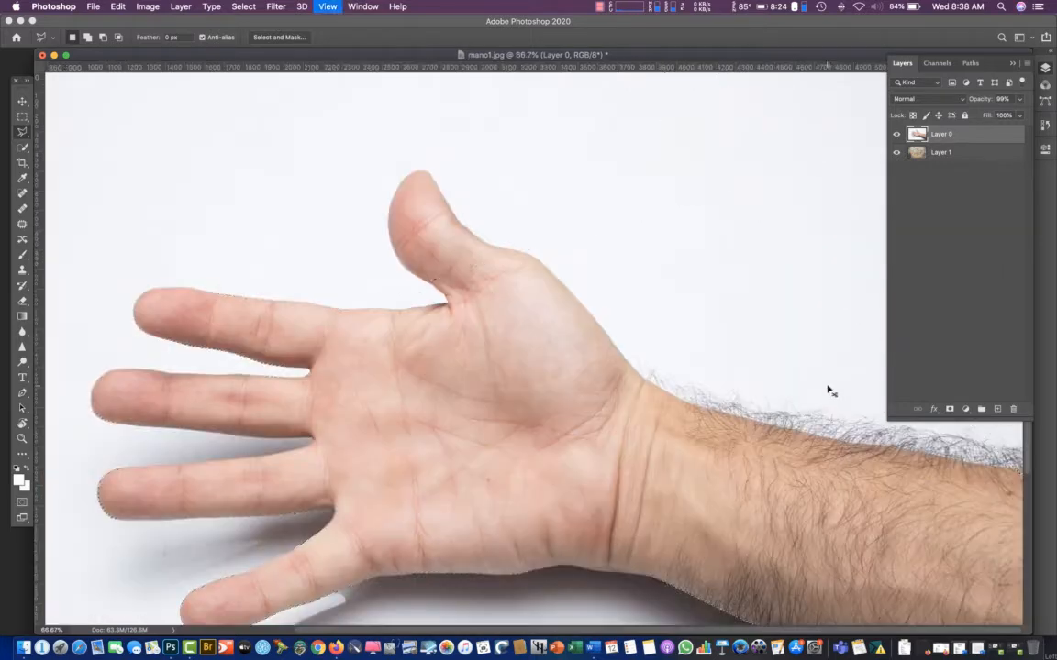
key("super+minus")
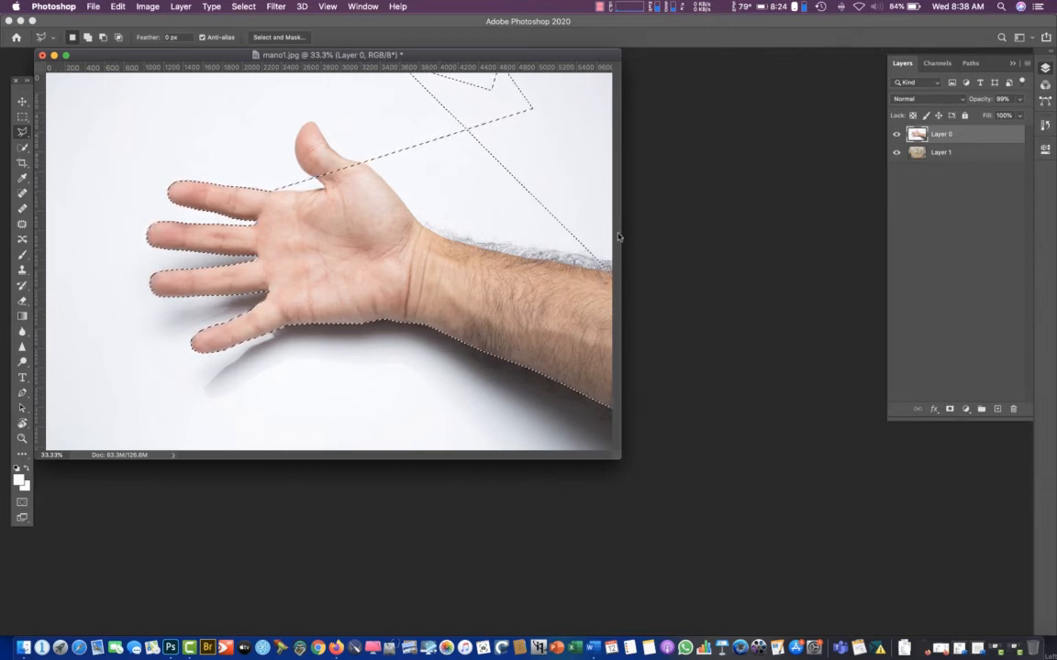
left_click_drag(619, 458, 742, 612)
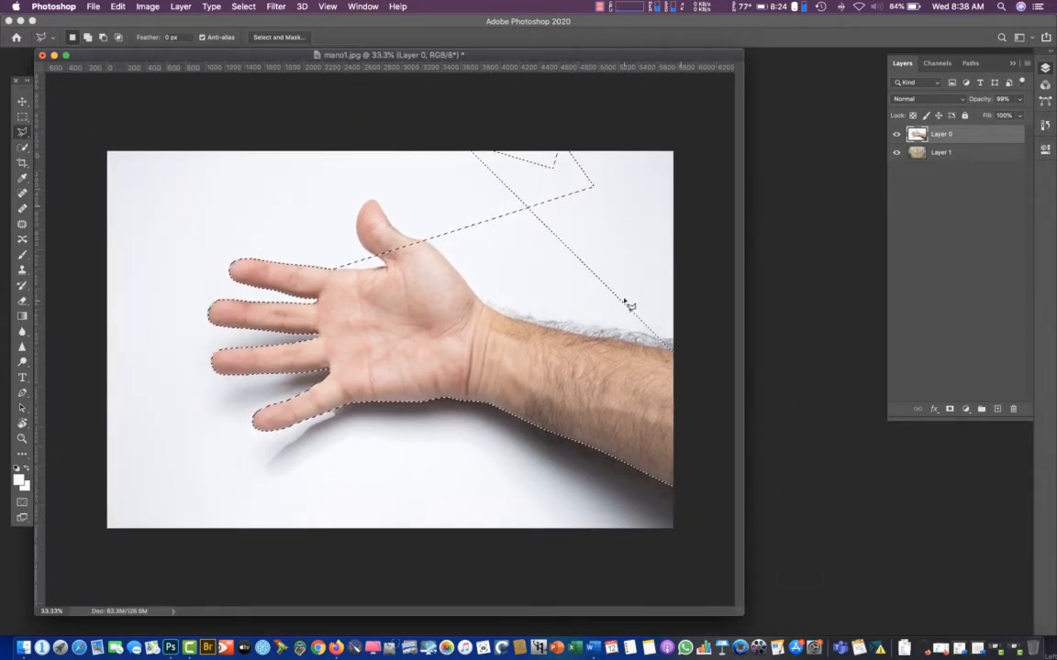
Deselect the hand selection and restore it by undoing the deselection
key("Escape")
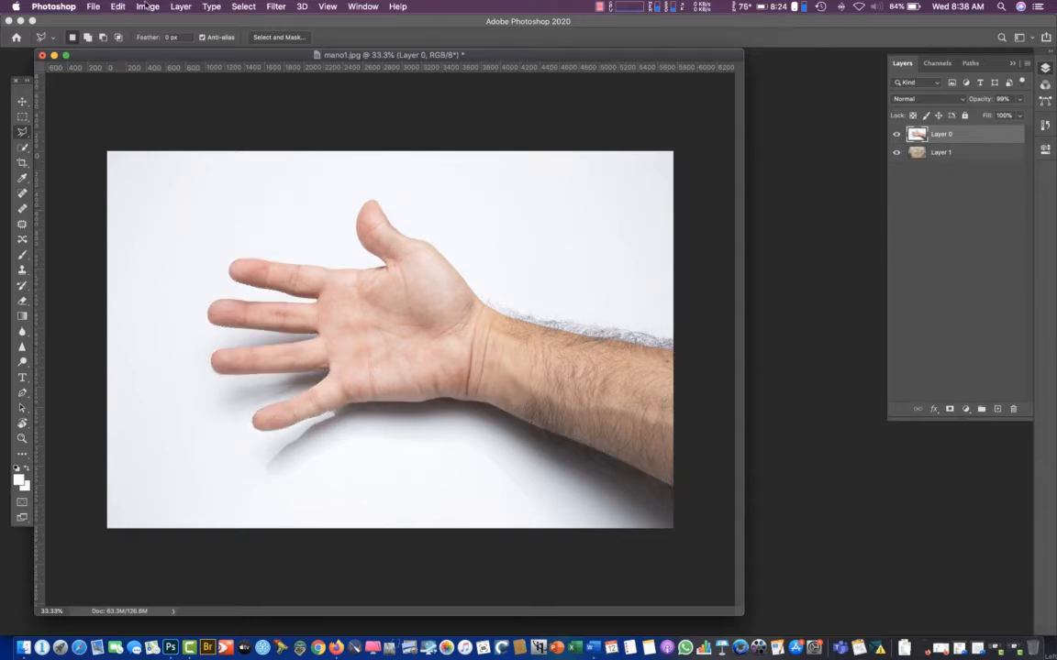
left_click(93, 7)
mouse_move(117, 6)
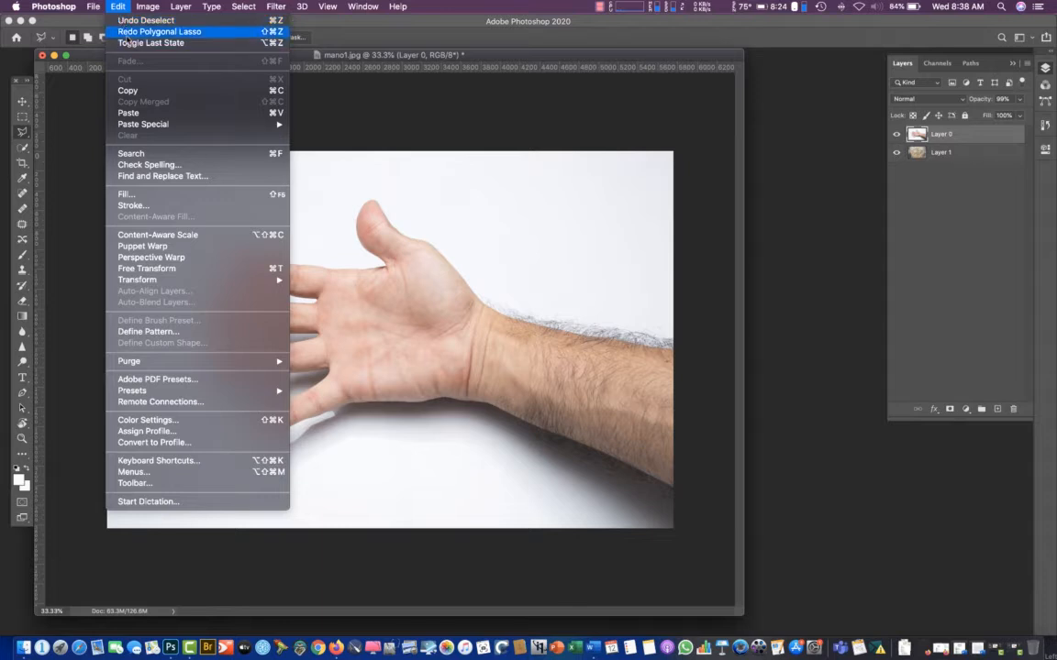
left_click(117, 30)
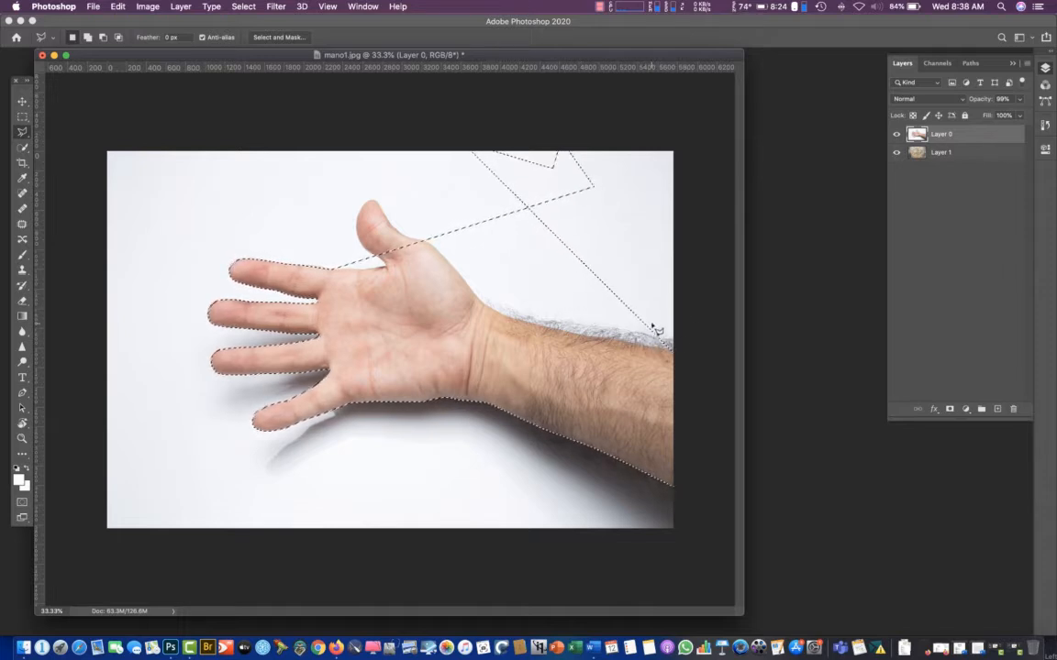
Subtract the excess background above the forearm and beside the thumb's base from the selection with the freehand Lasso tool
left_click(23, 133)
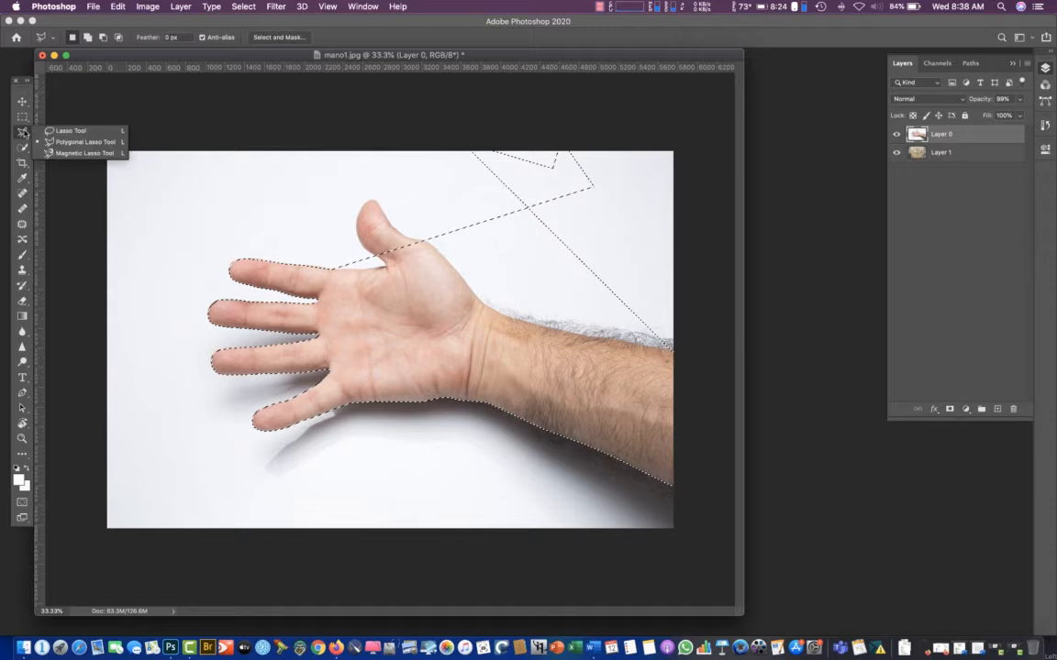
left_click(72, 130)
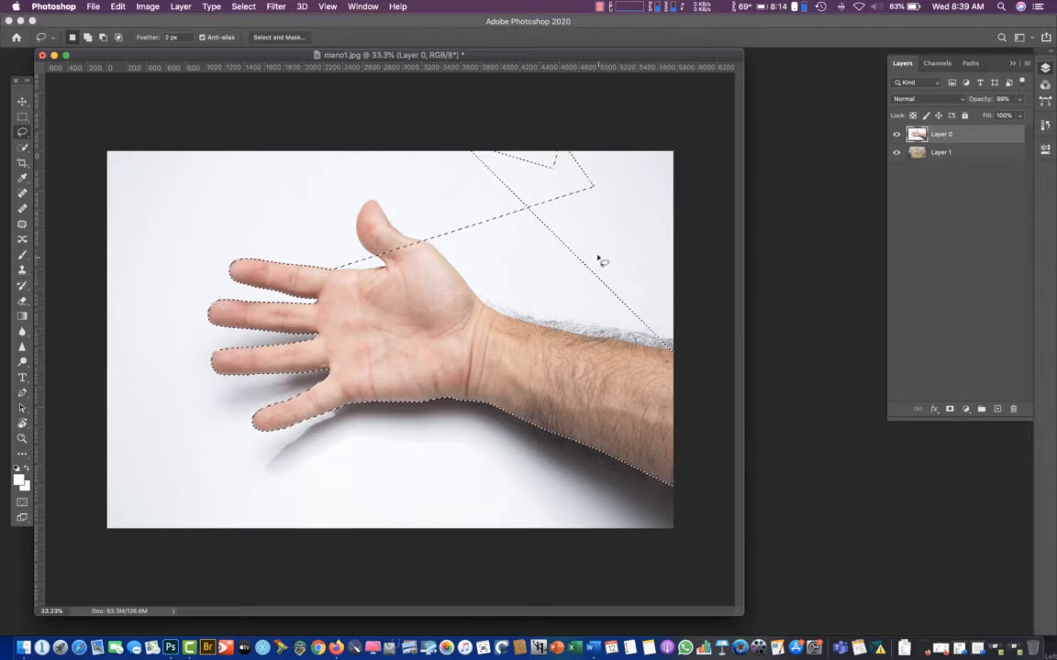
key("alt")
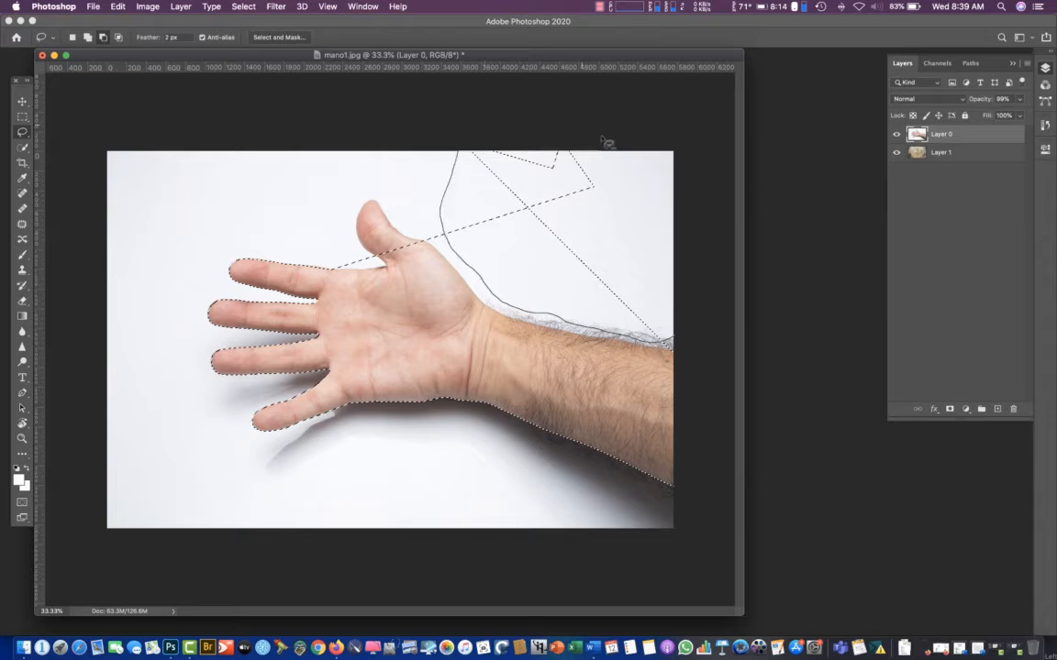
left_click_drag(657, 288, 670, 323)
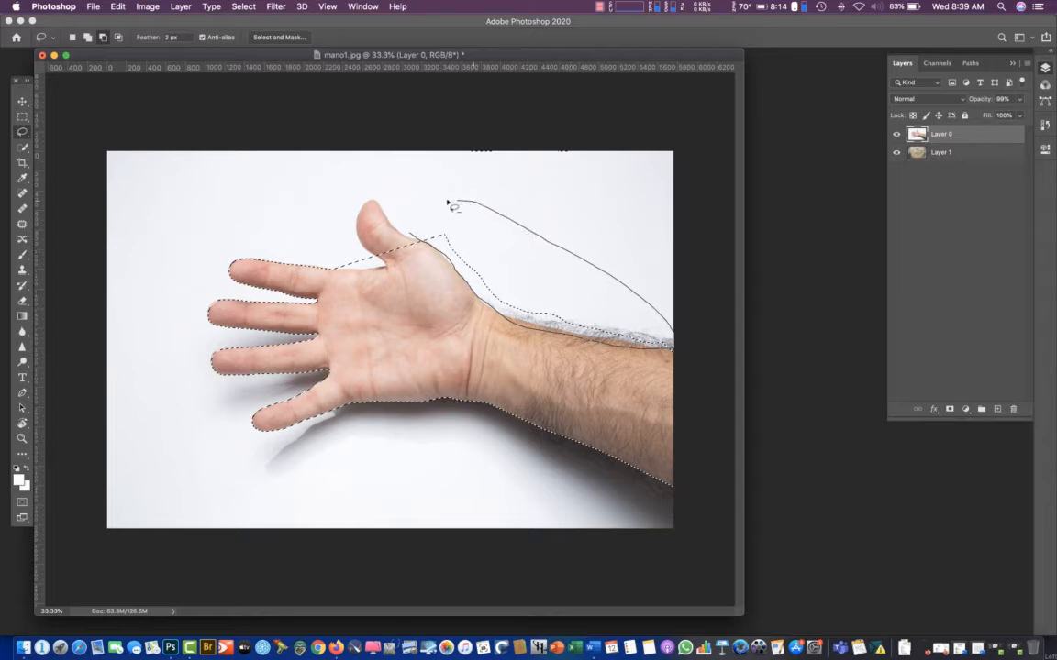
left_click_drag(448, 203, 486, 307)
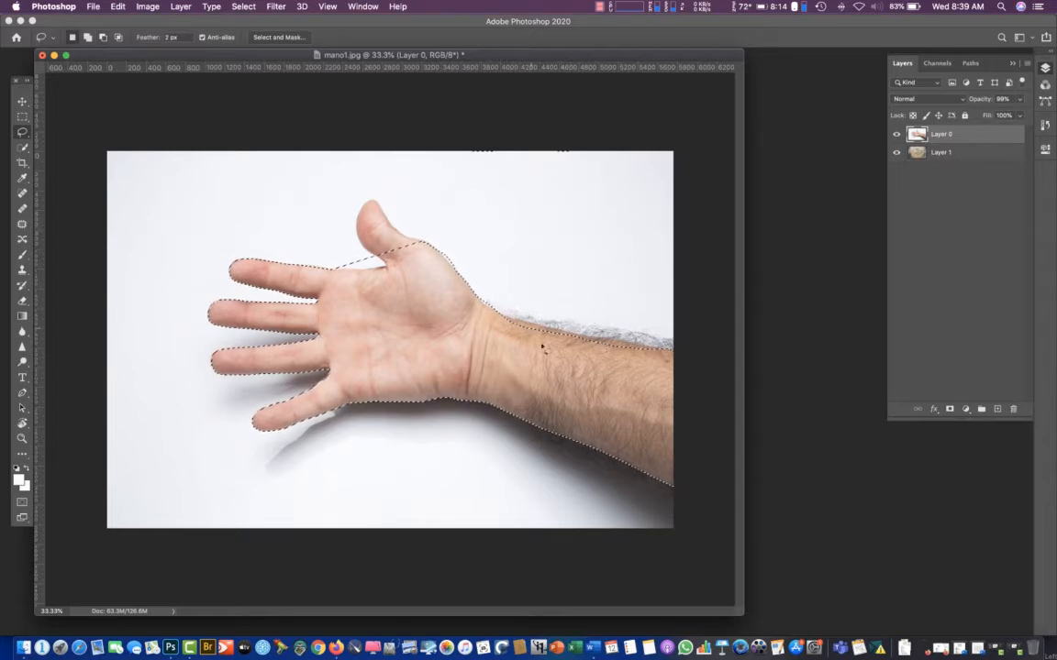
Add the missing strip of skin along the forearm's upper edge to the selection with the Lasso tool
key("super+plus")
key("super+plus")
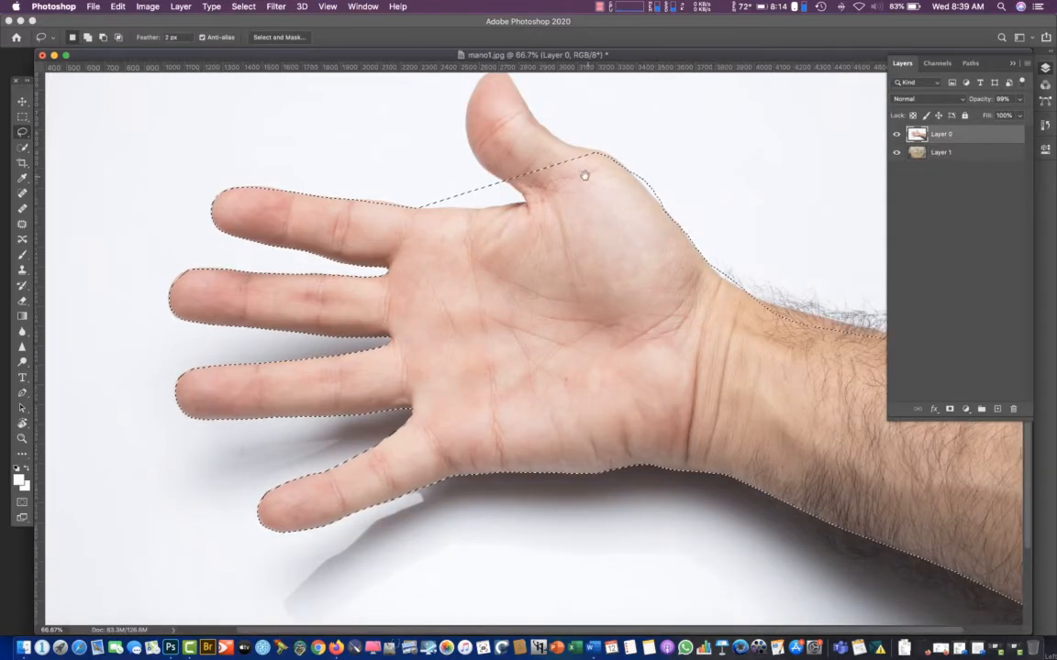
left_click_drag(584, 175, 506, 271)
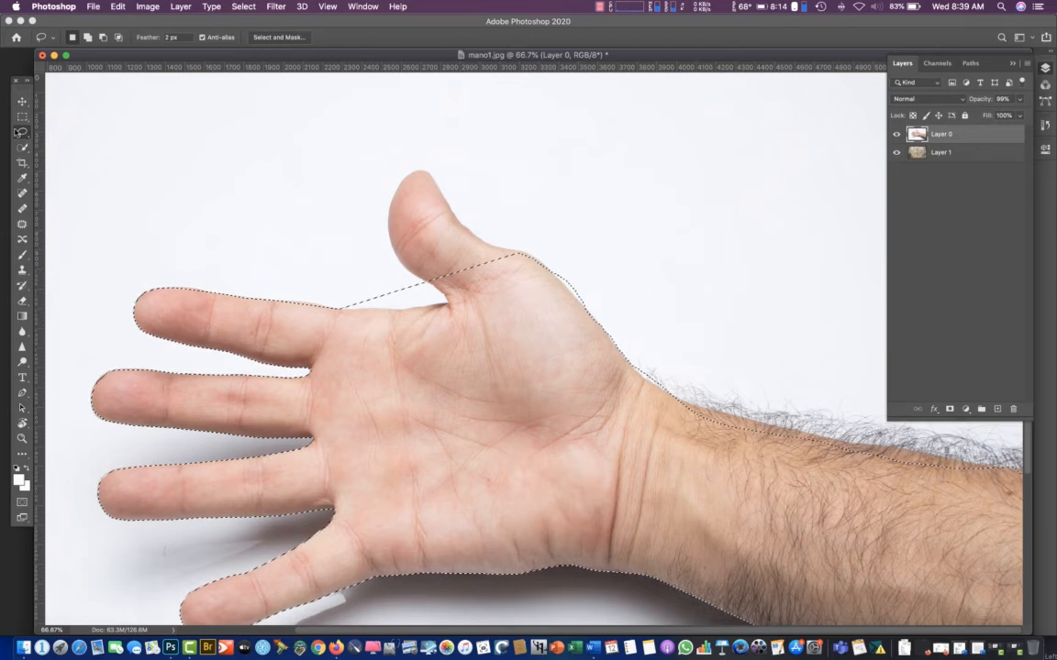
key("shift")
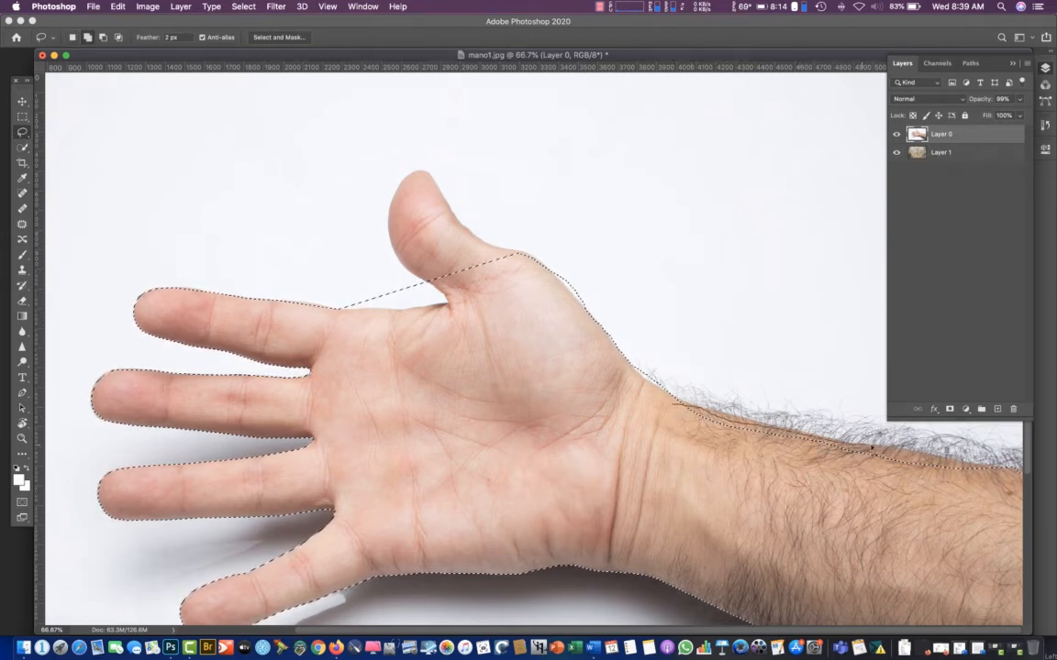
mouse_move(1006, 478)
left_mouse_down()
mouse_move(979, 494)
mouse_move(674, 406)
left_mouse_up()
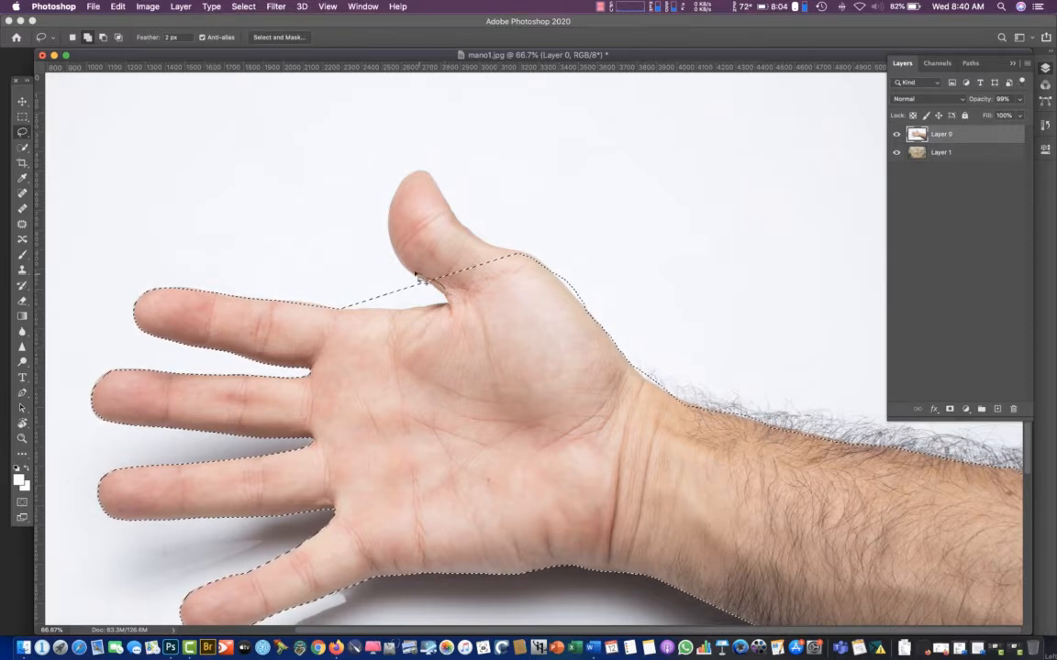
Add the whole thumb to the selection and refine its edges around the tip and the inner side
mouse_move(390, 200)
left_mouse_down()
mouse_move(409, 172)
mouse_move(427, 177)
mouse_move(485, 252)
mouse_move(458, 275)
mouse_move(397, 292)
left_mouse_up()
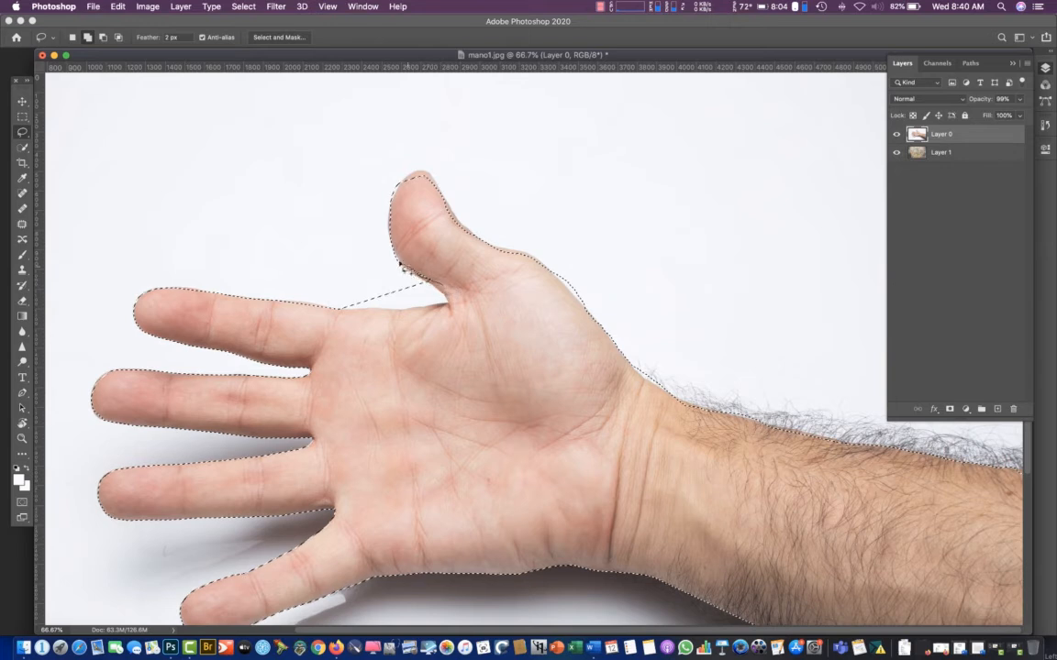
left_click_drag(443, 260, 437, 270)
mouse_move(421, 185)
left_mouse_down()
mouse_move(419, 176)
mouse_move(402, 190)
mouse_move(426, 191)
mouse_move(420, 174)
mouse_move(428, 194)
mouse_move(425, 169)
mouse_move(396, 192)
left_mouse_up()
mouse_move(408, 270)
left_mouse_down()
mouse_move(443, 287)
mouse_move(444, 273)
left_mouse_up()
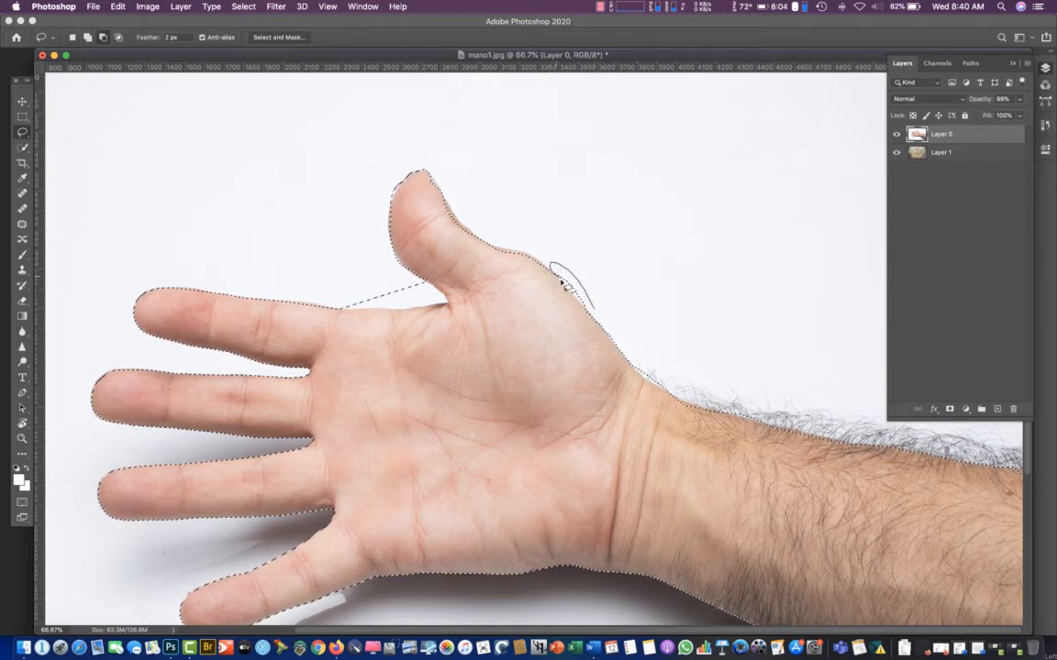
Subtract the background along the palm's edge below the thumb and in the gap between thumb and index finger from the selection
left_click_drag(606, 301, 608, 303)
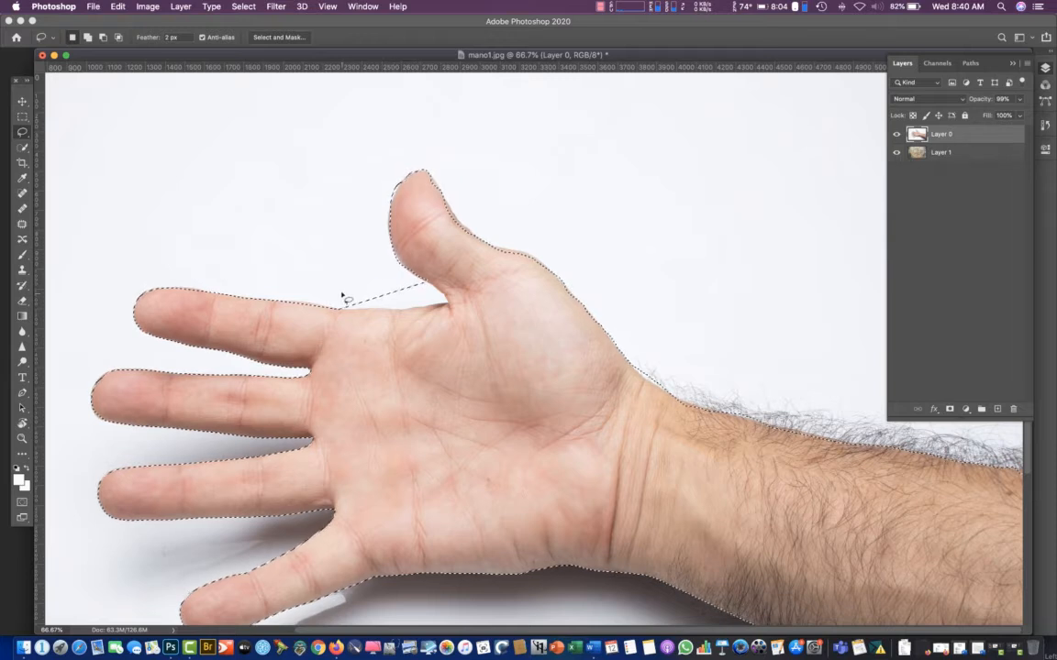
key("alt")
mouse_move(336, 307)
left_mouse_down()
mouse_move(441, 312)
mouse_move(444, 301)
mouse_move(430, 284)
mouse_move(371, 278)
mouse_move(333, 323)
left_mouse_up()
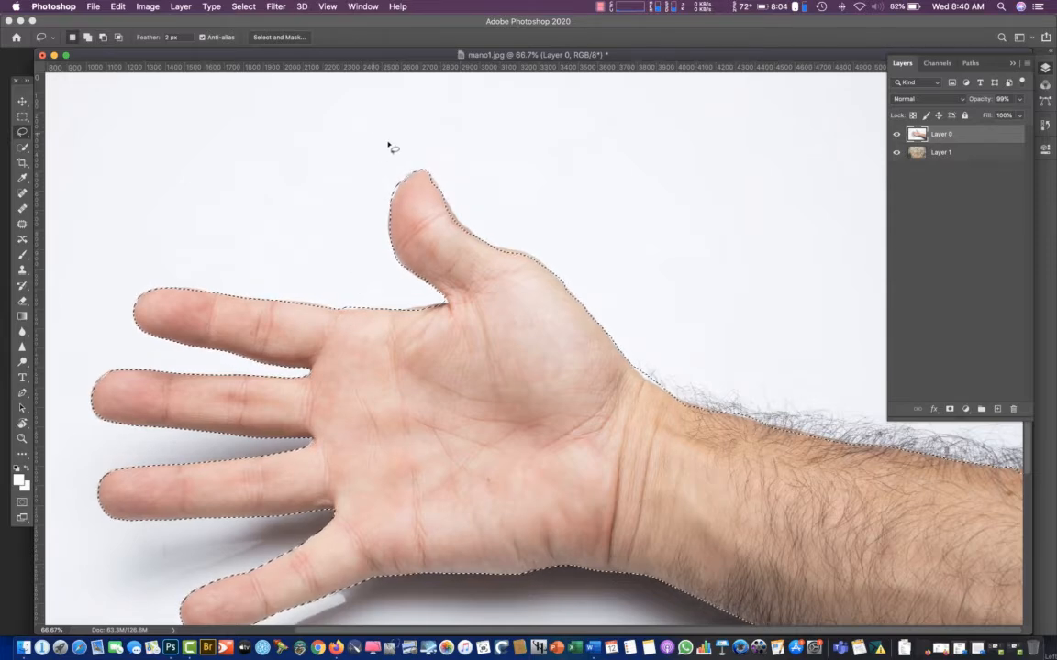
key("super+minus")
key("super+minus")
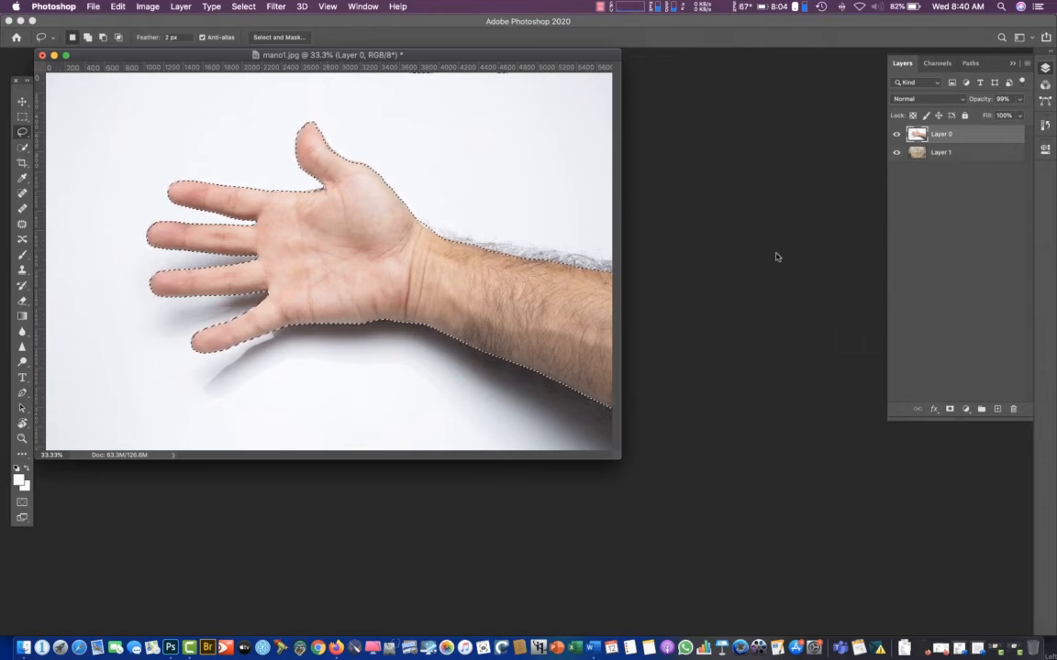
left_click(135, 114)
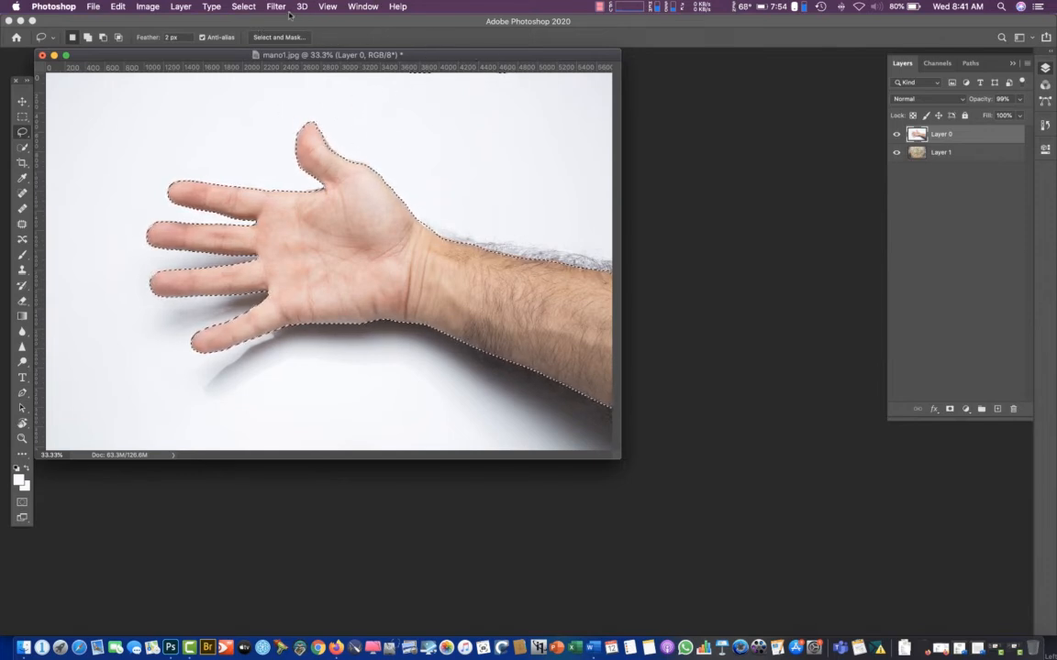
Show the channels and save the hand selection as a new channel named mano in mano1.jpg
left_click(243, 7)
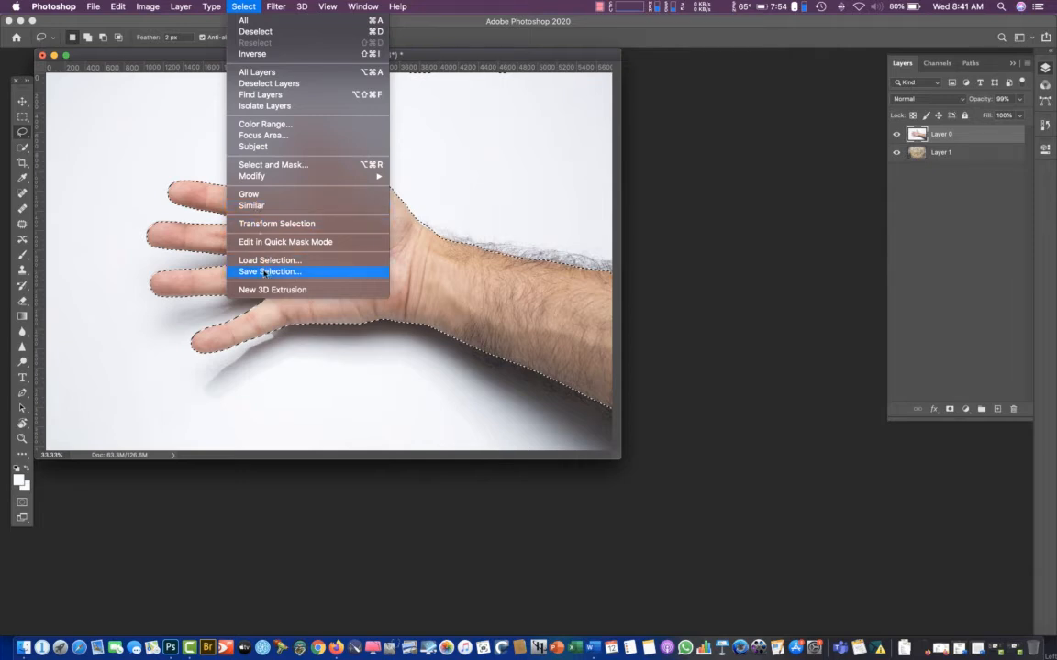
left_click(823, 228)
left_click(1043, 89)
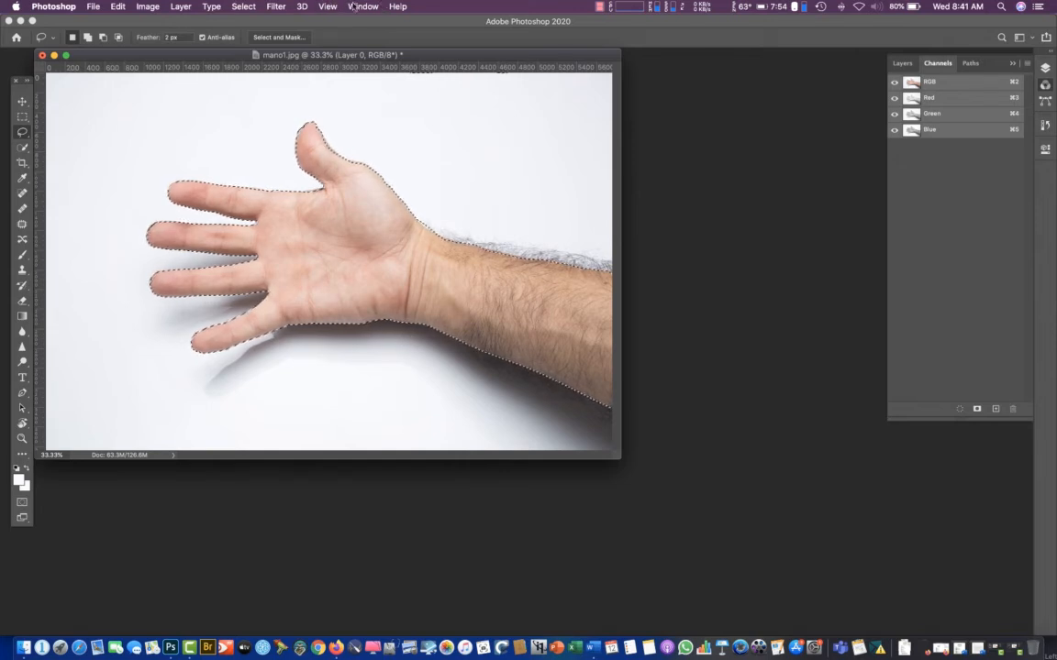
left_click(254, 6)
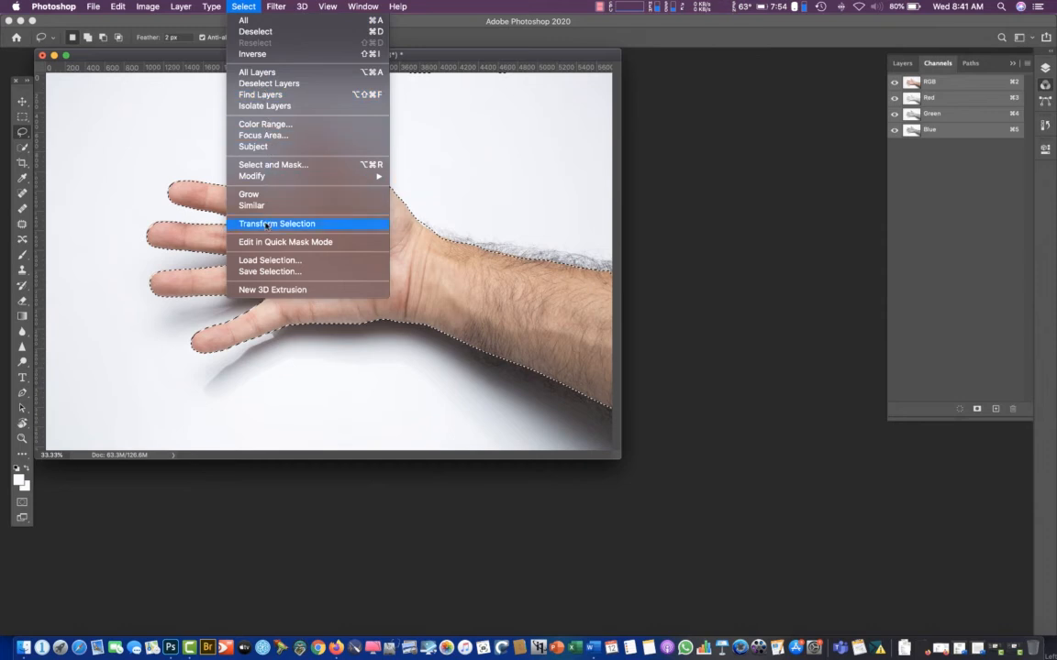
left_click(264, 272)
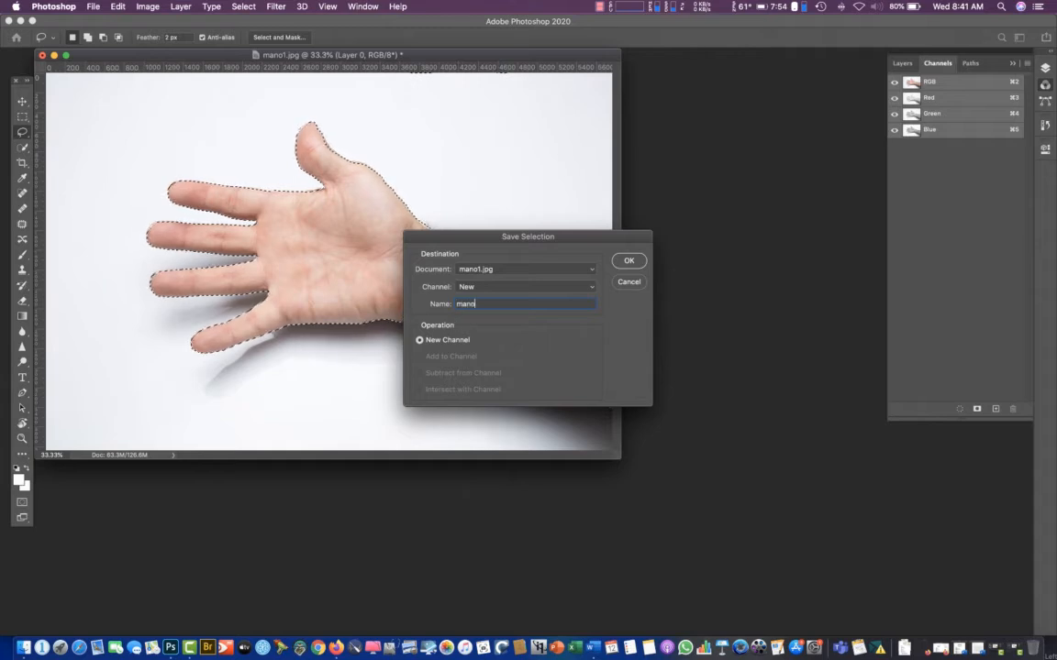
left_click(628, 262)
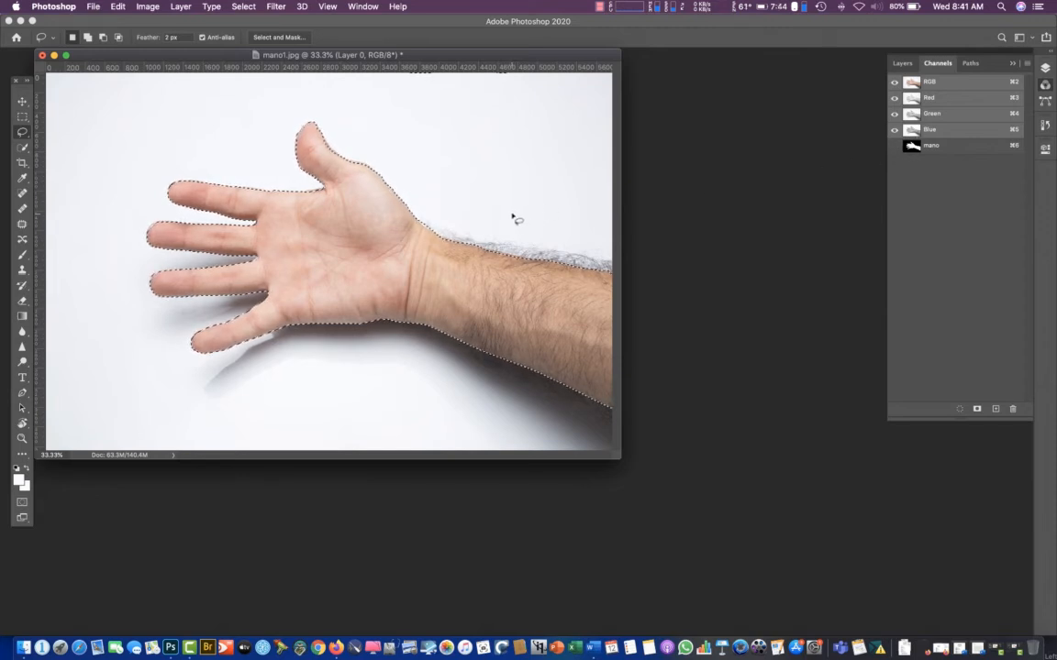
Deselect the hand and display the mano channel on its own
key("super+d")
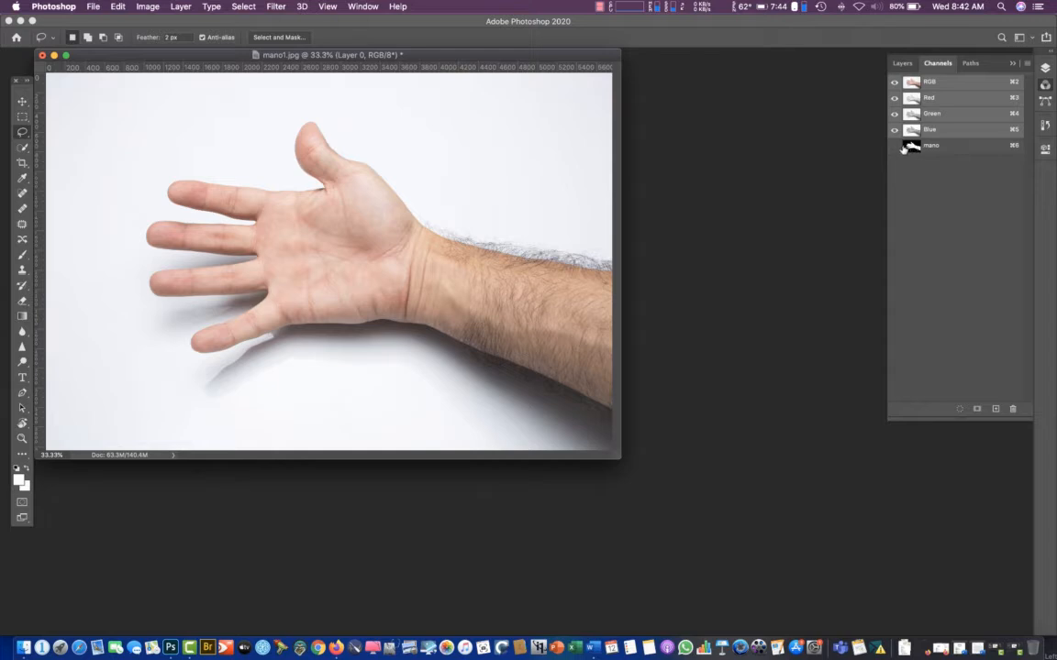
left_click(911, 146)
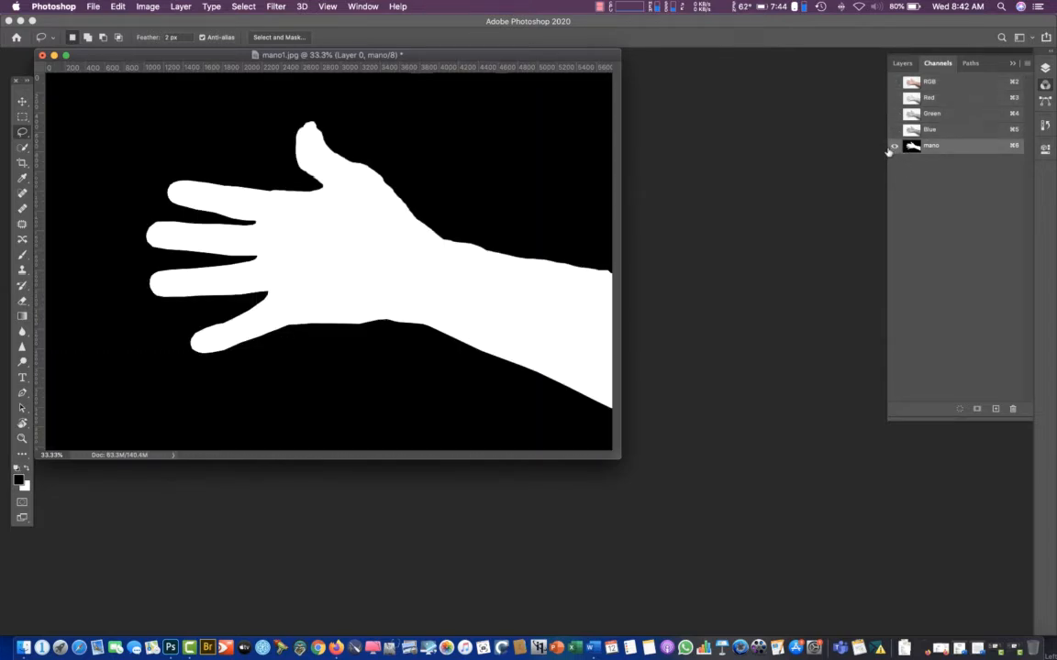
Show the RGB color channels again and hide the mano channel so the hand photo displays without the red overlay
left_click(894, 82)
left_click(913, 81)
left_click(922, 96)
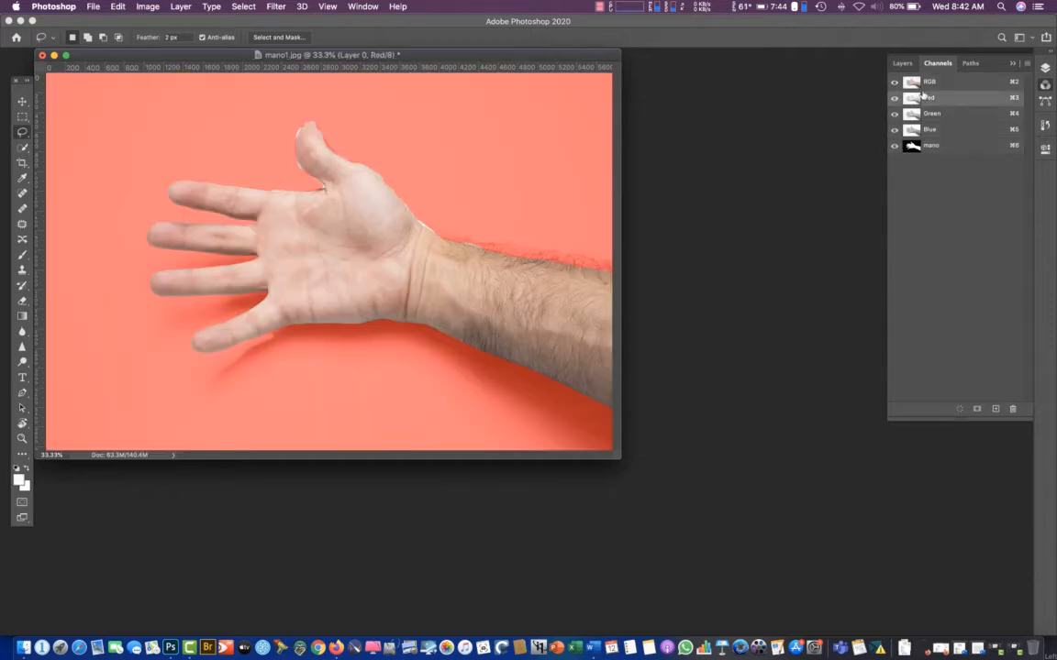
left_click(926, 83)
left_click(902, 104)
left_click(896, 146)
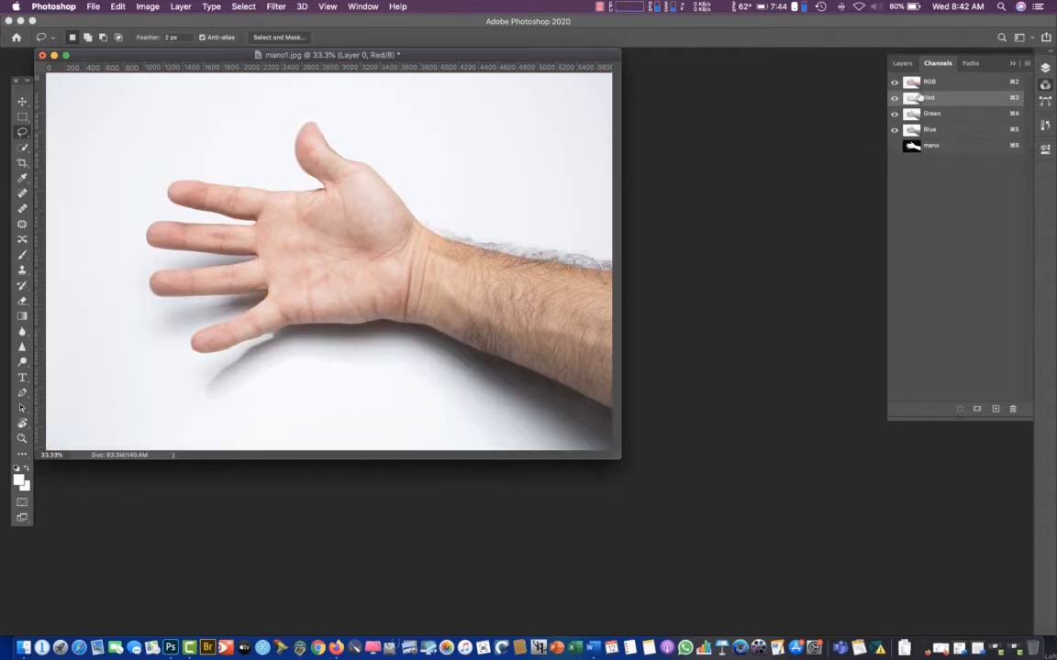
left_click_drag(346, 57, 351, 59)
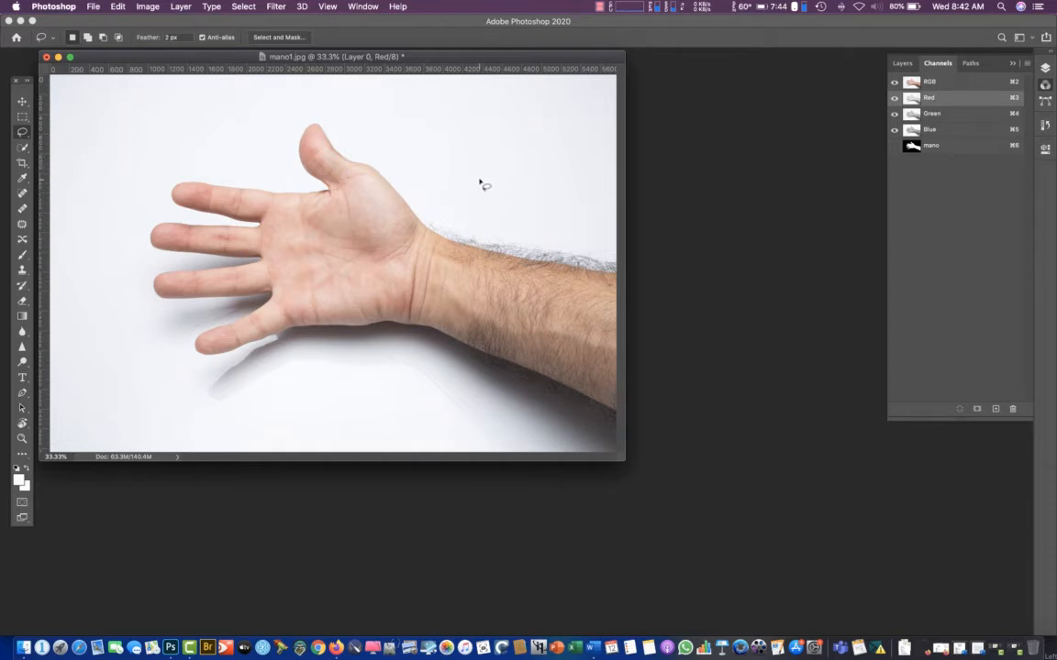
Load the mano channel of mano1.jpg as a new selection around the hand and forearm, and deselect it
left_click(275, 7)
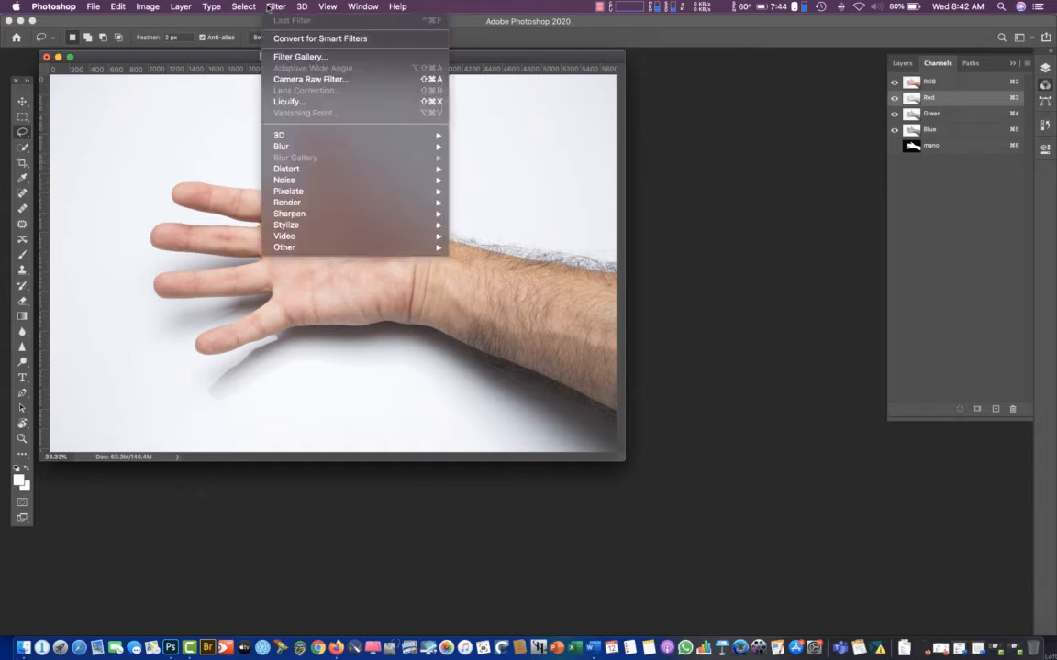
mouse_move(235, 6)
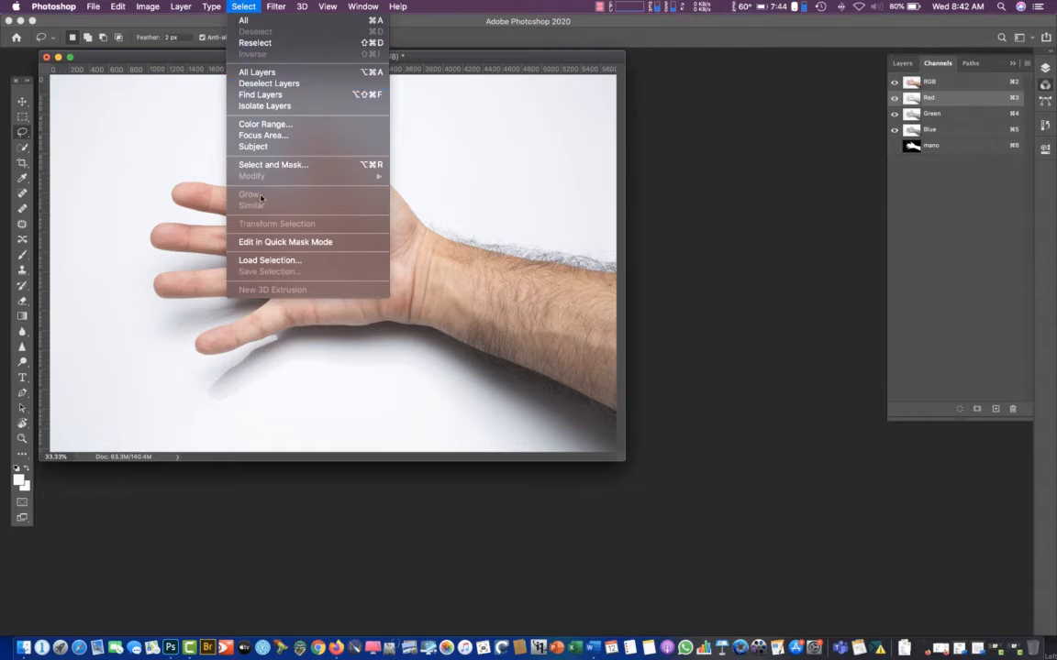
left_click(260, 264)
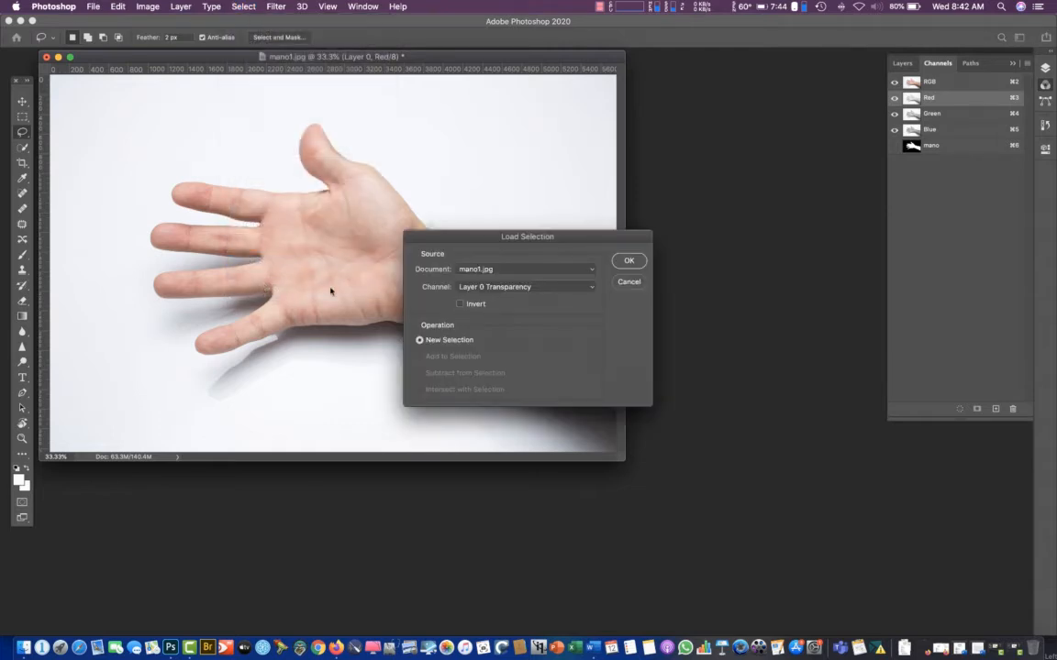
left_click(507, 287)
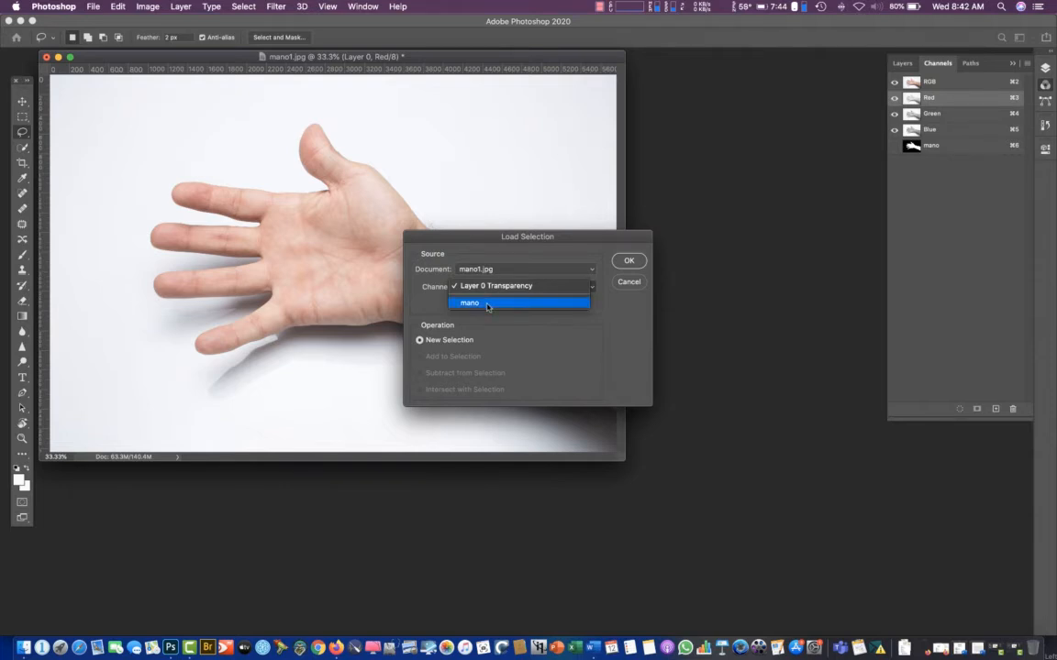
left_click(487, 304)
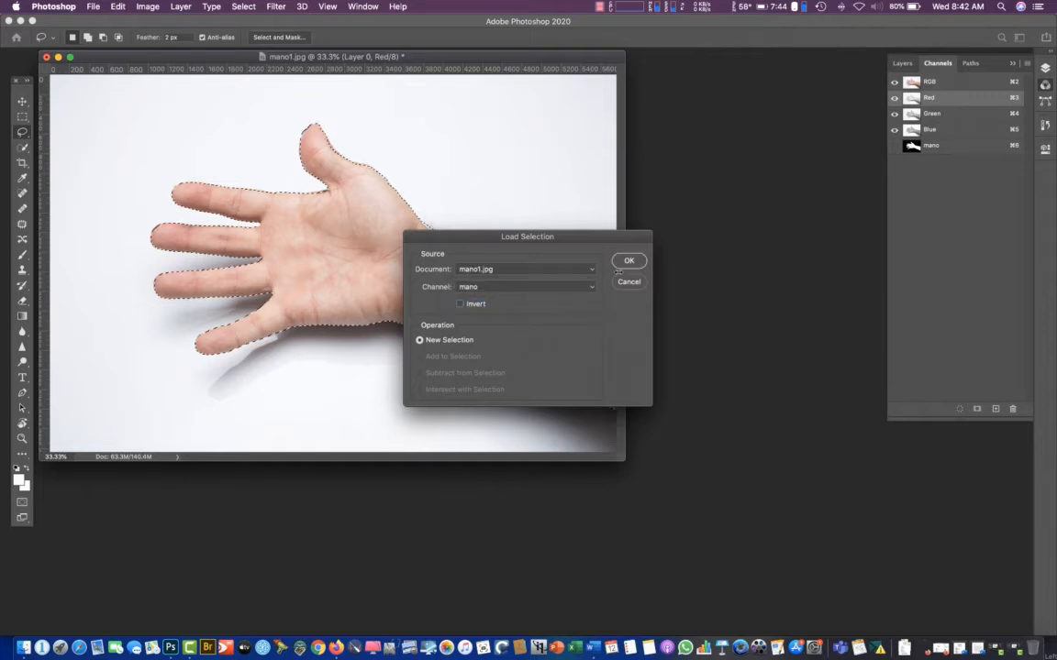
left_click(629, 262)
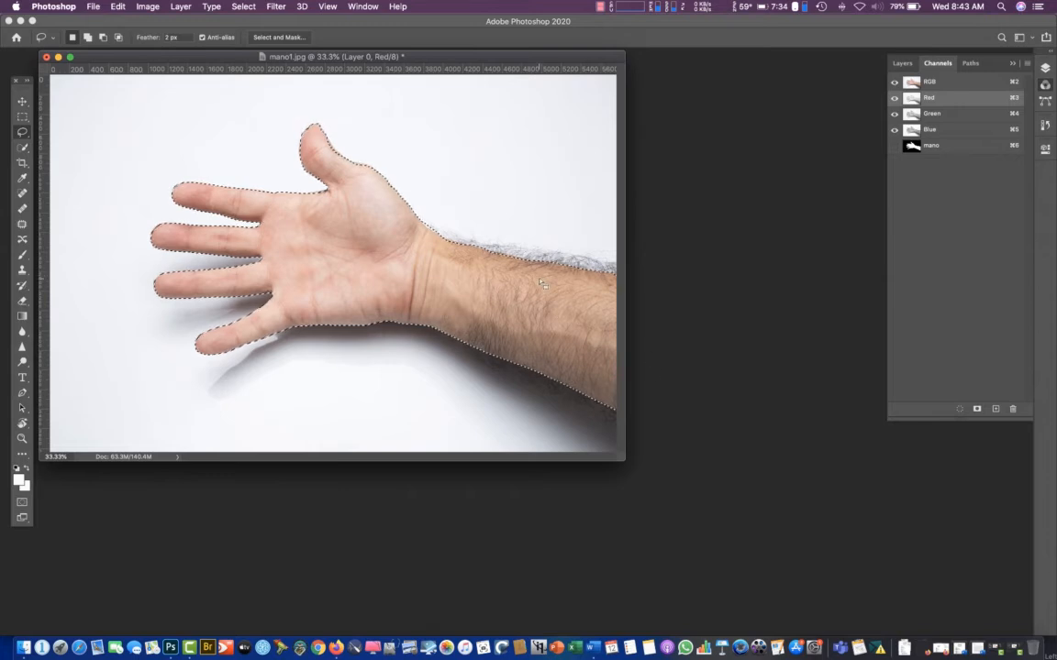
key("super+d")
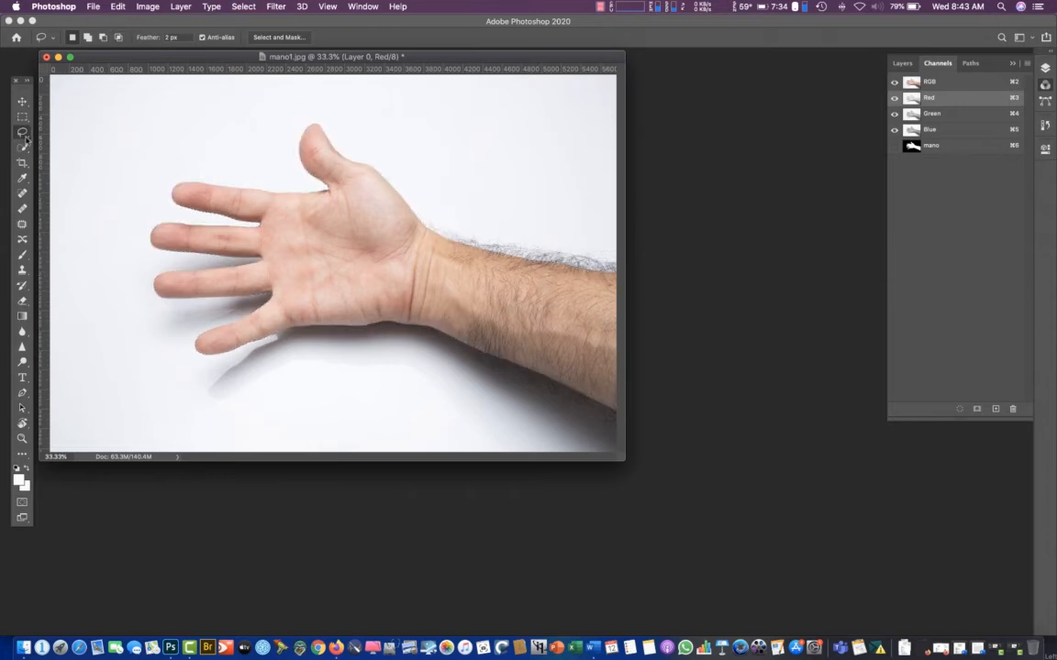
Lasso a rough rounded area around the three upper fingers, save it as a new channel named free, and deselect
mouse_move(225, 95)
left_mouse_down()
mouse_move(161, 85)
mouse_move(83, 151)
mouse_move(134, 291)
mouse_move(275, 102)
left_mouse_up()
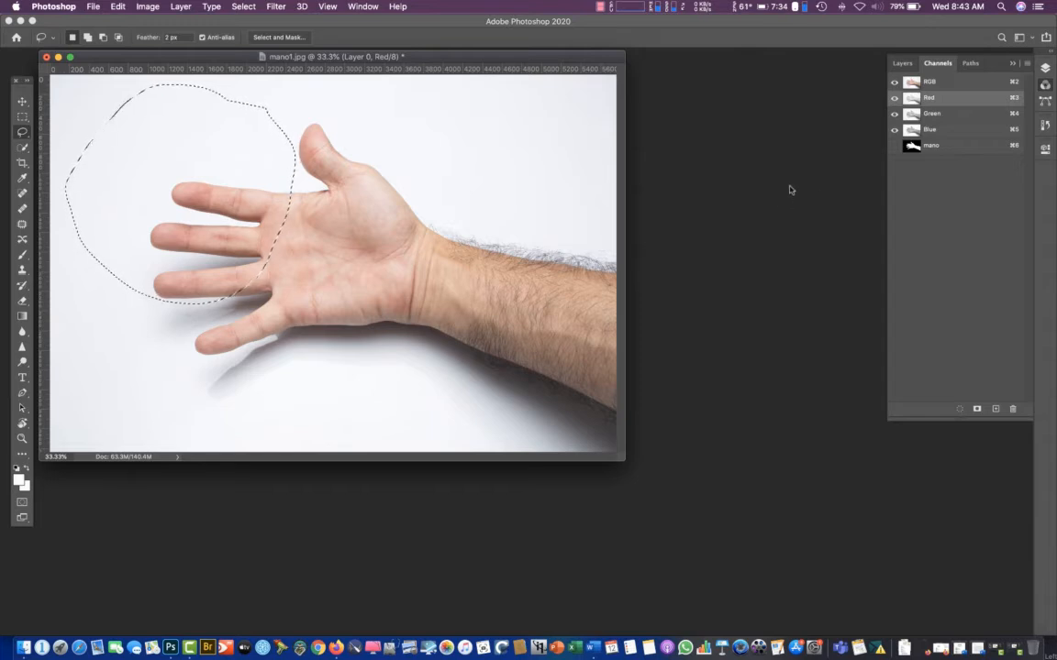
left_click(276, 6)
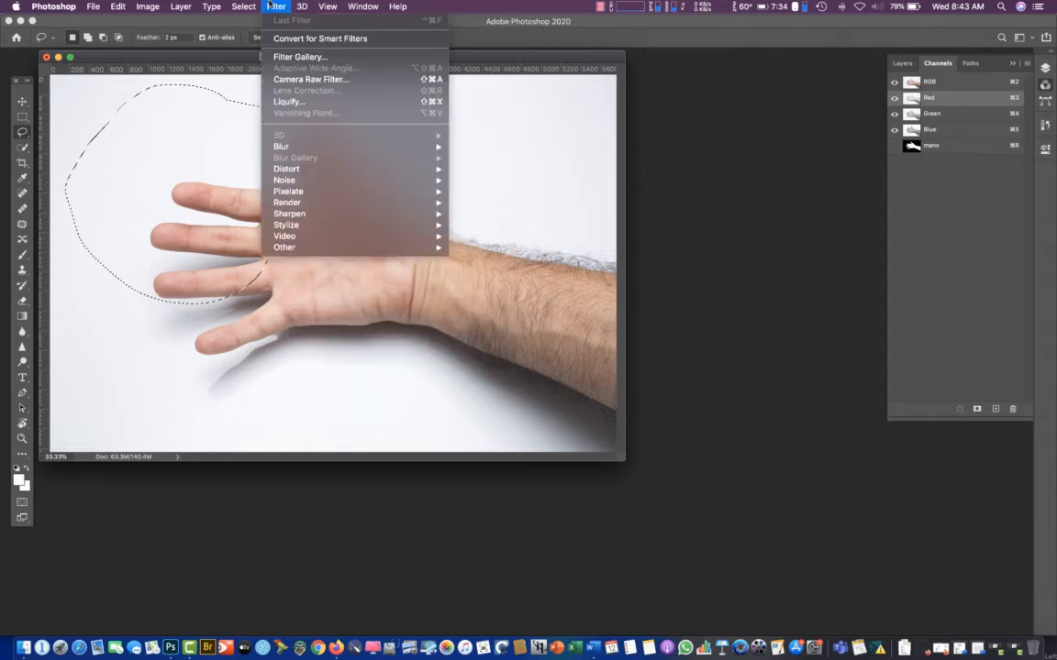
mouse_move(243, 7)
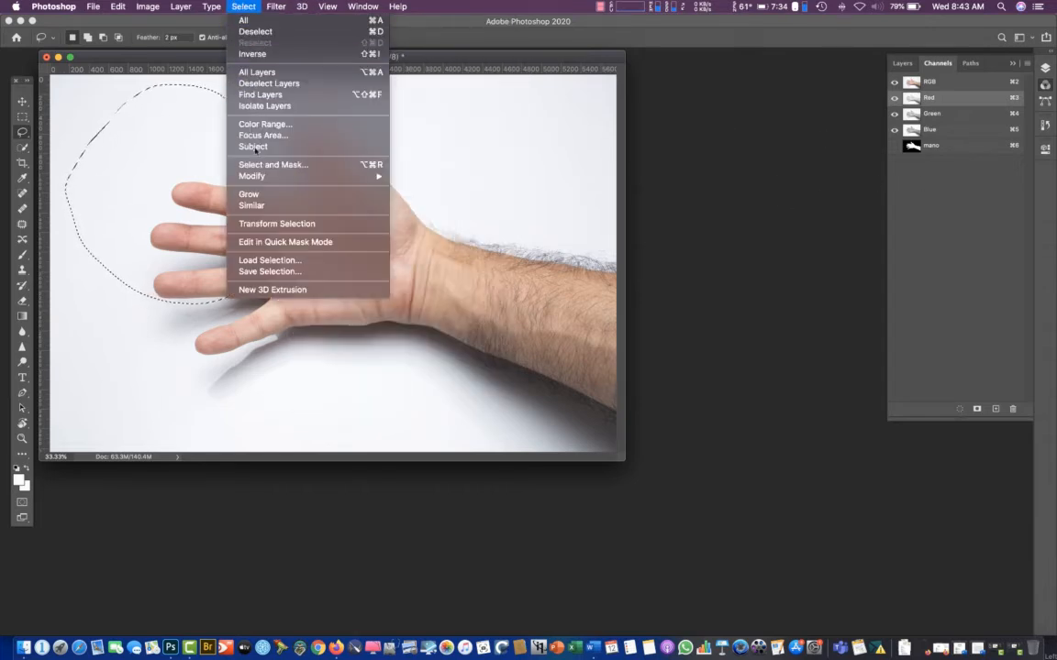
left_click(283, 273)
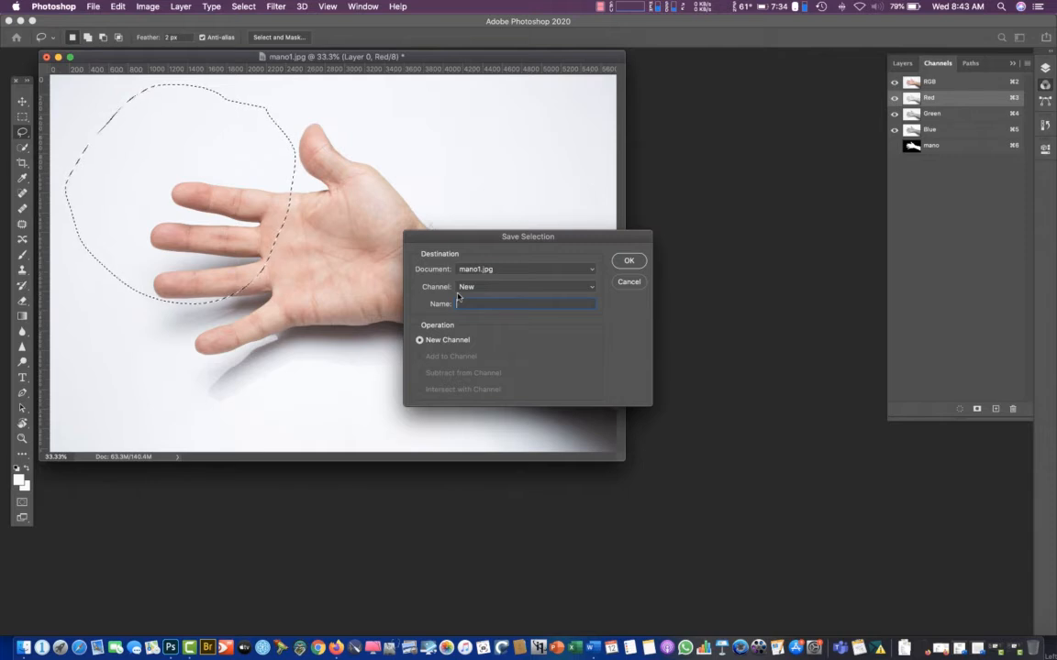
type("free")
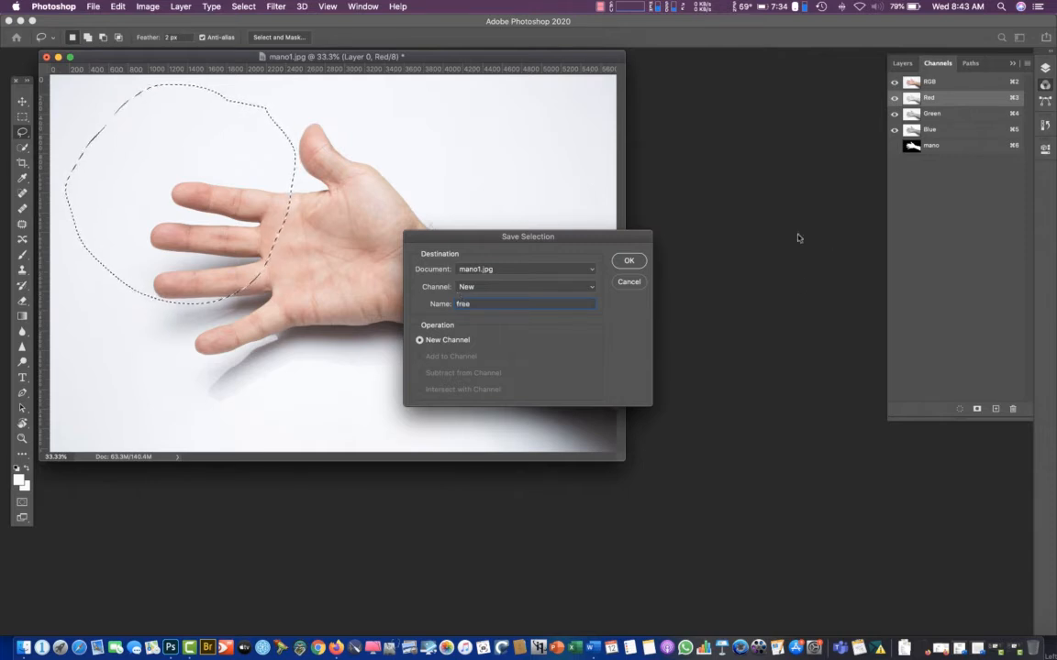
left_click(628, 262)
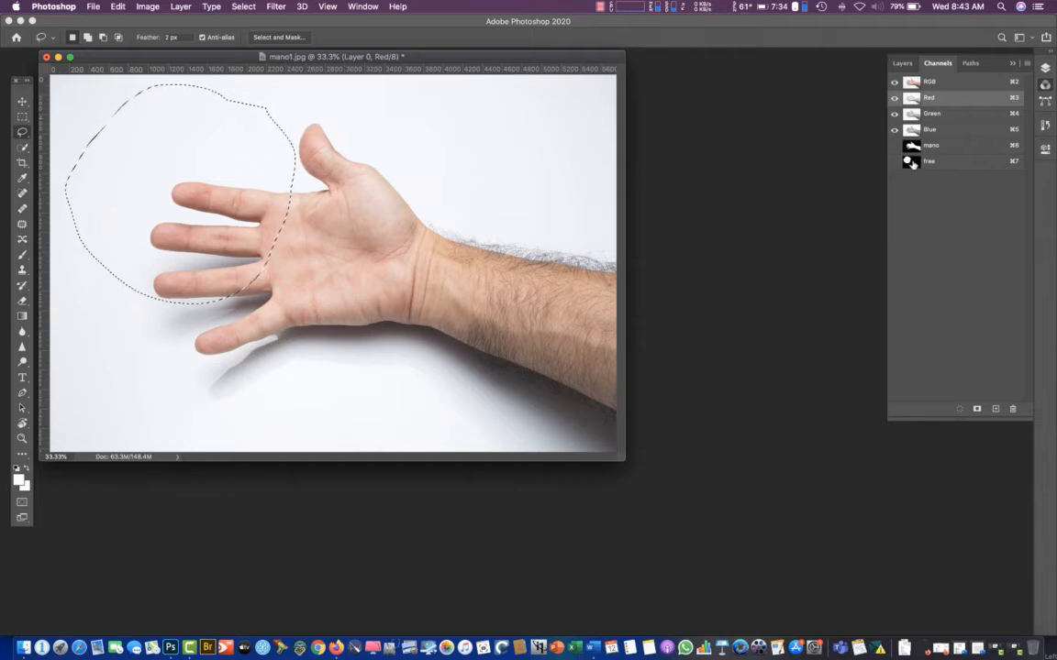
left_click(592, 238)
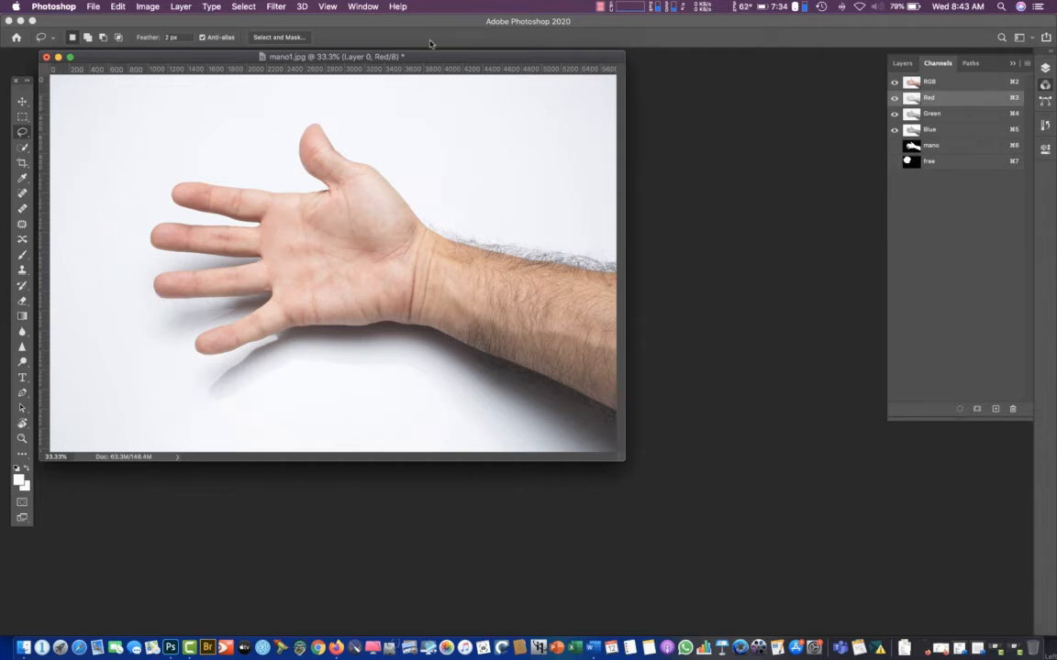
Load the free channel of mano1.jpg as a new selection
left_click(244, 7)
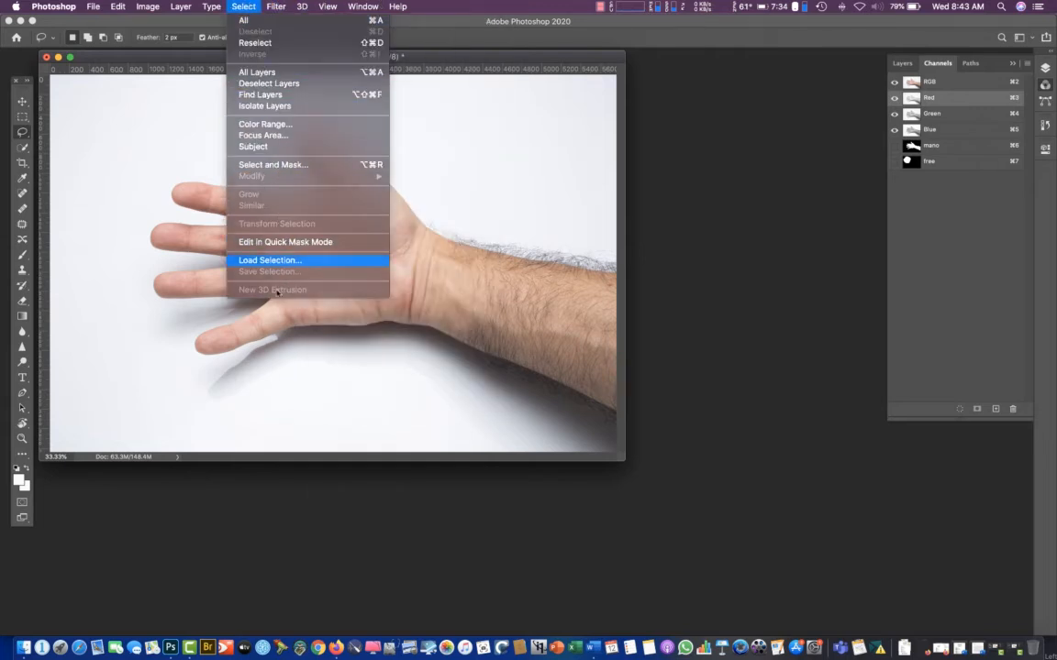
left_click(251, 261)
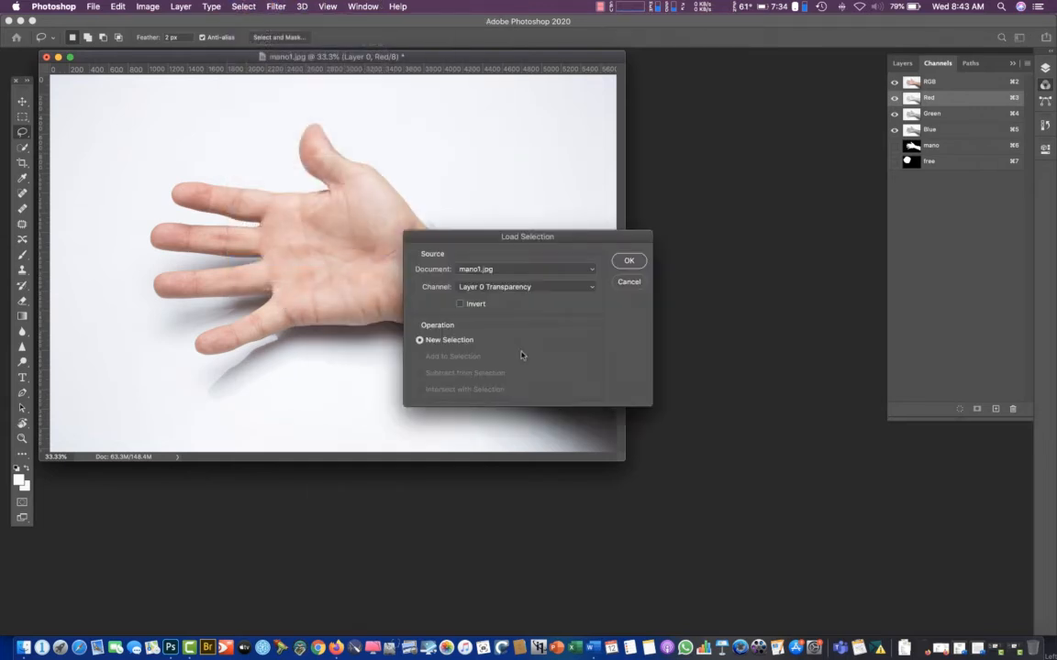
left_click(480, 288)
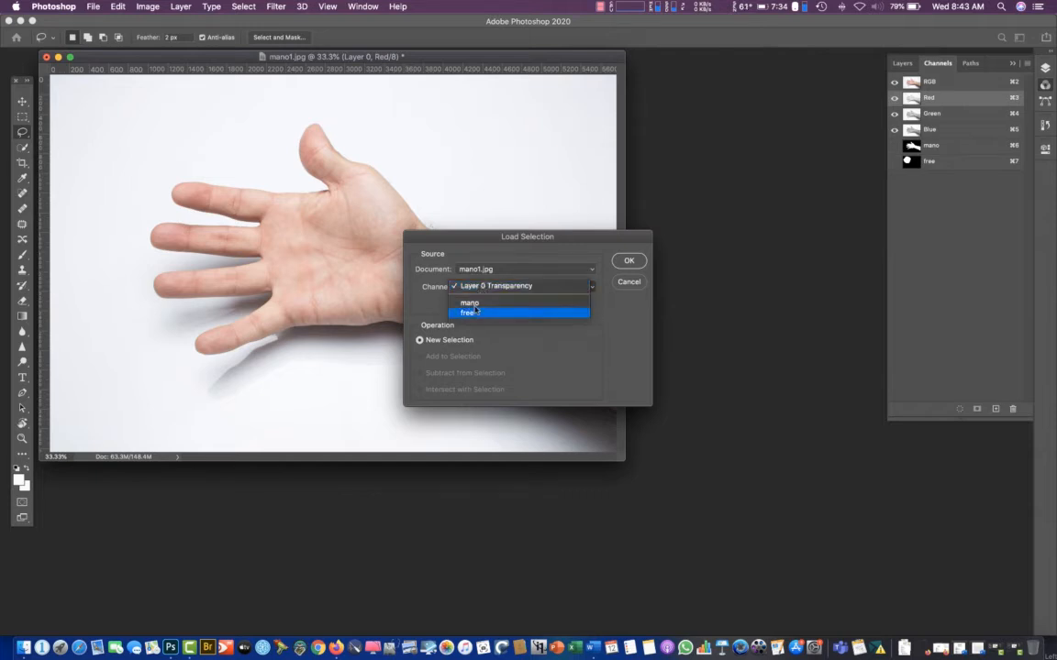
left_click(473, 314)
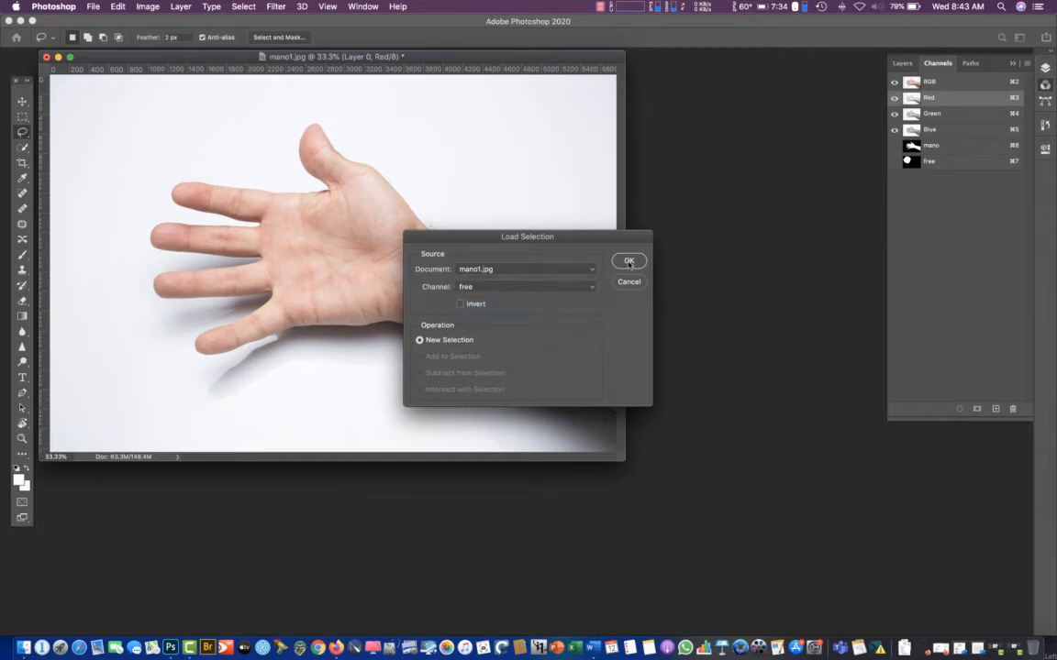
left_click(628, 260)
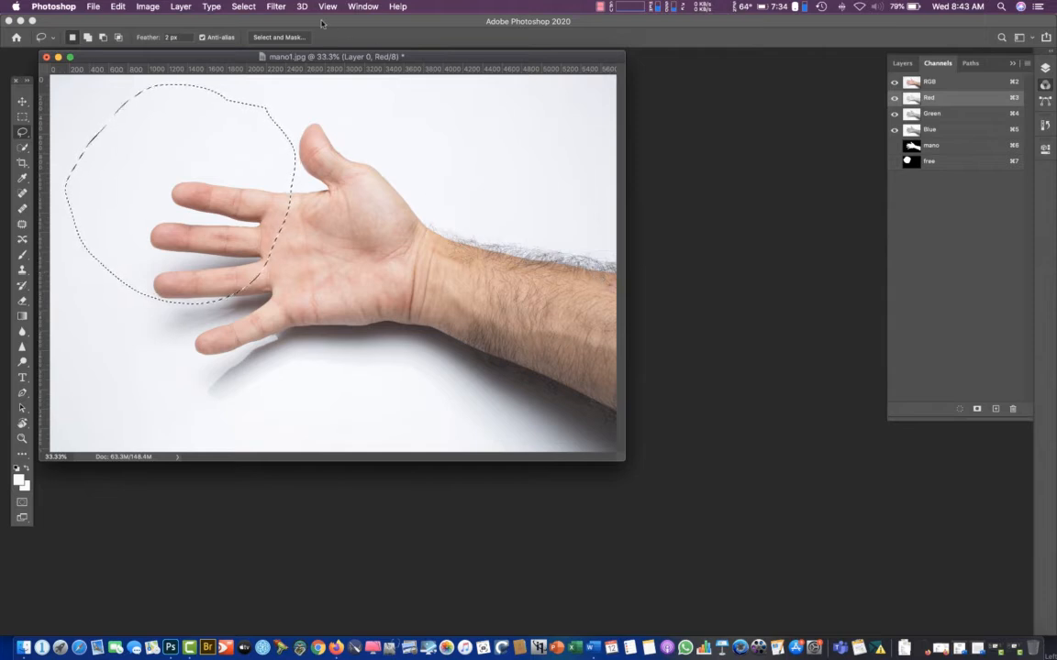
Load the mano channel as a new selection, replacing the rounded selection around the fingers
left_click(259, 6)
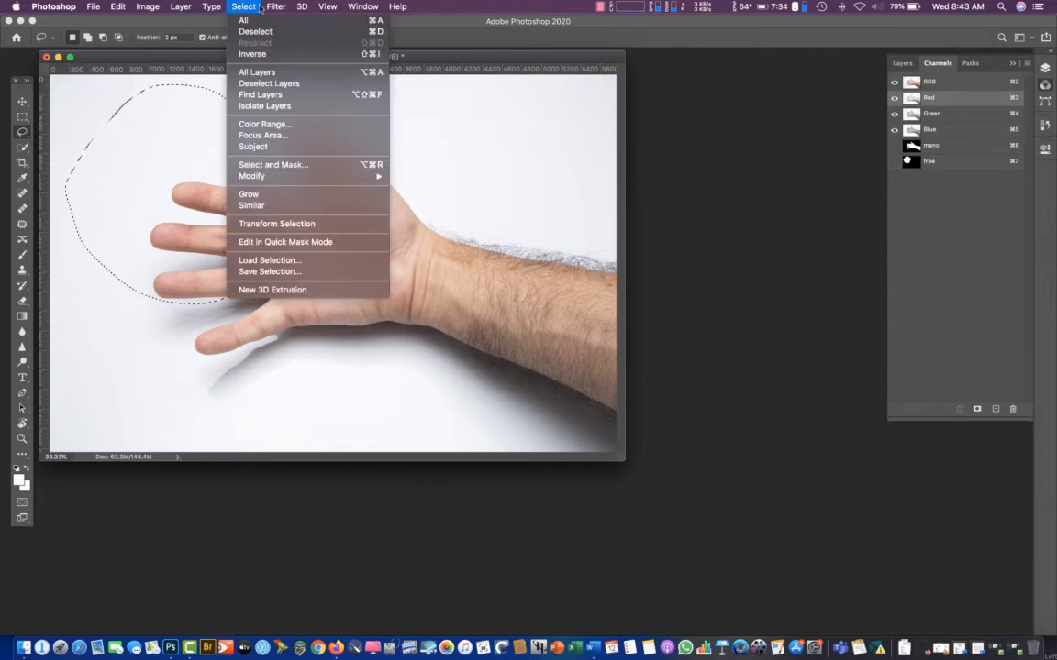
left_click(269, 261)
left_click(509, 286)
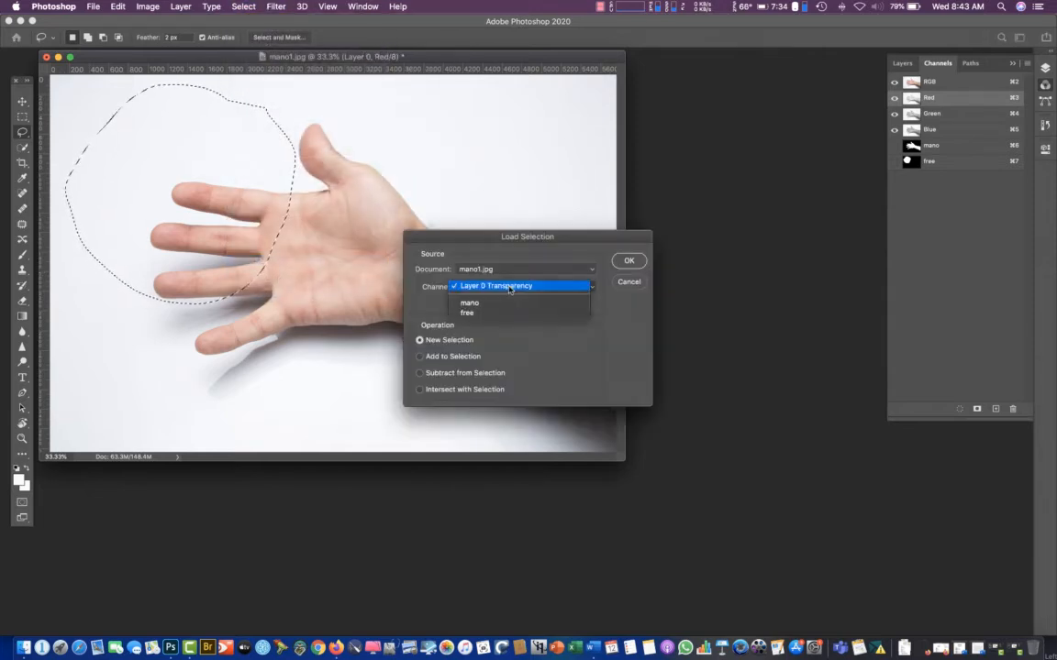
left_click(501, 304)
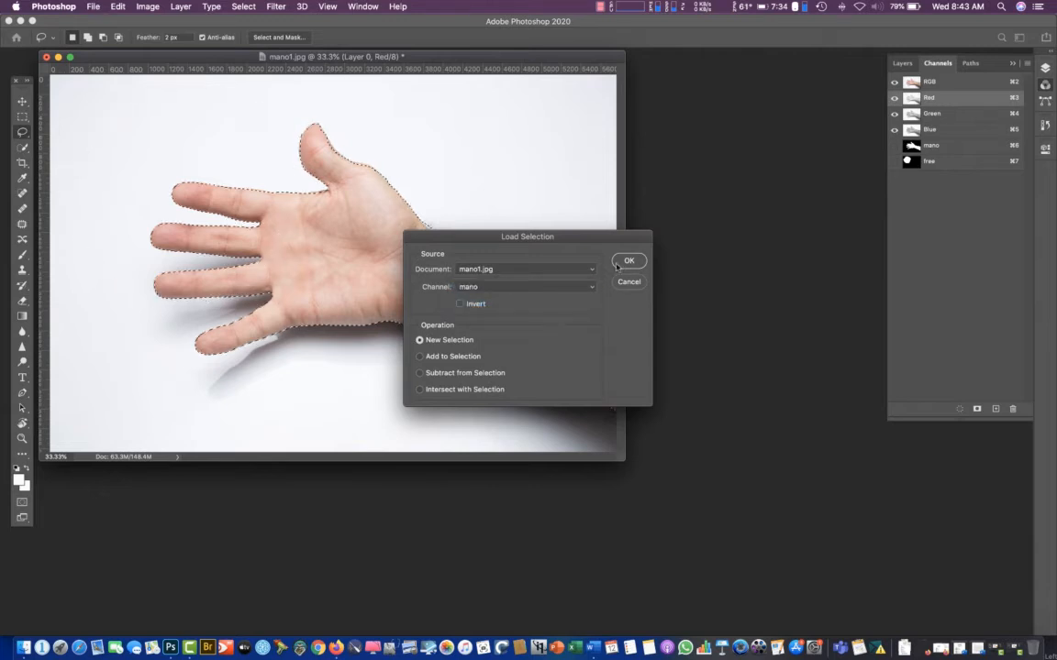
left_click(619, 265)
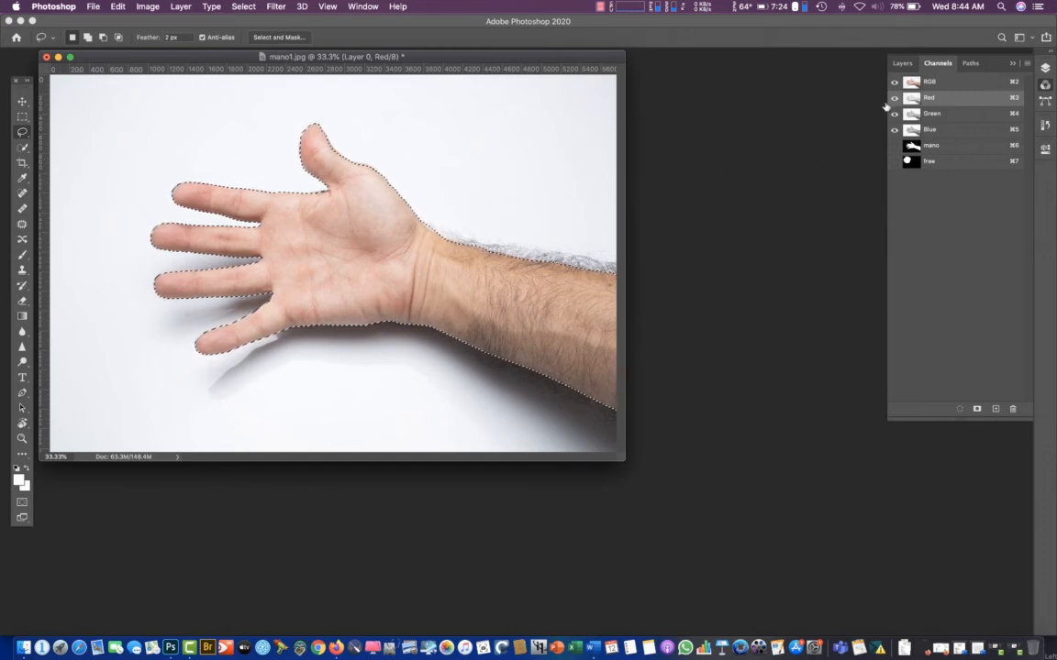
Move the map layer, Layer 1, above Layer 0 and copy its hand-shaped selected area to a new layer
left_click(902, 63)
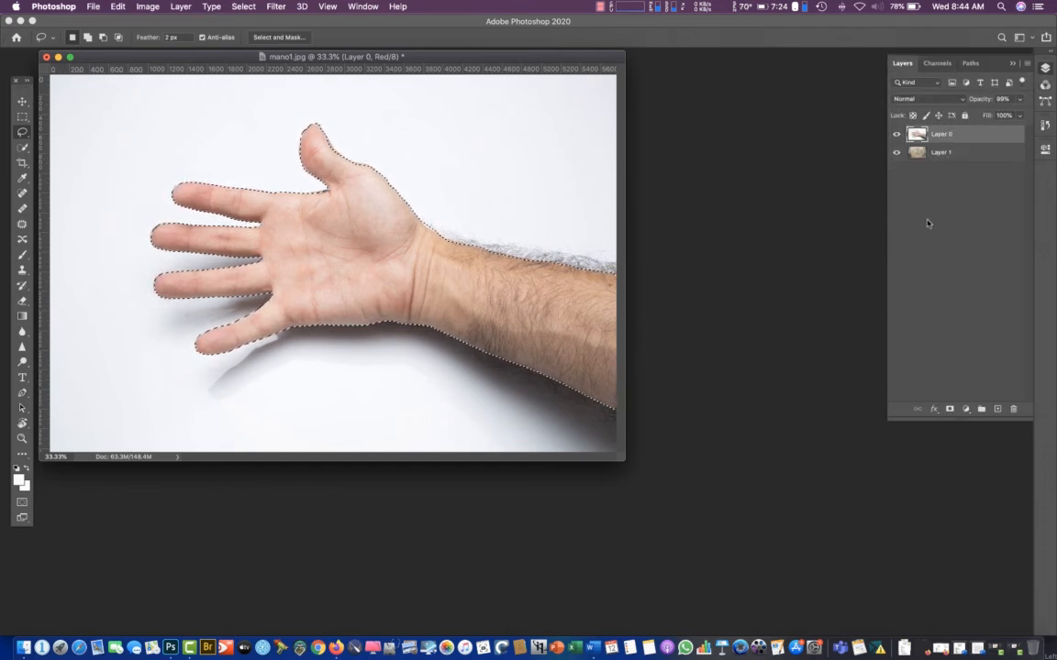
left_click(914, 155)
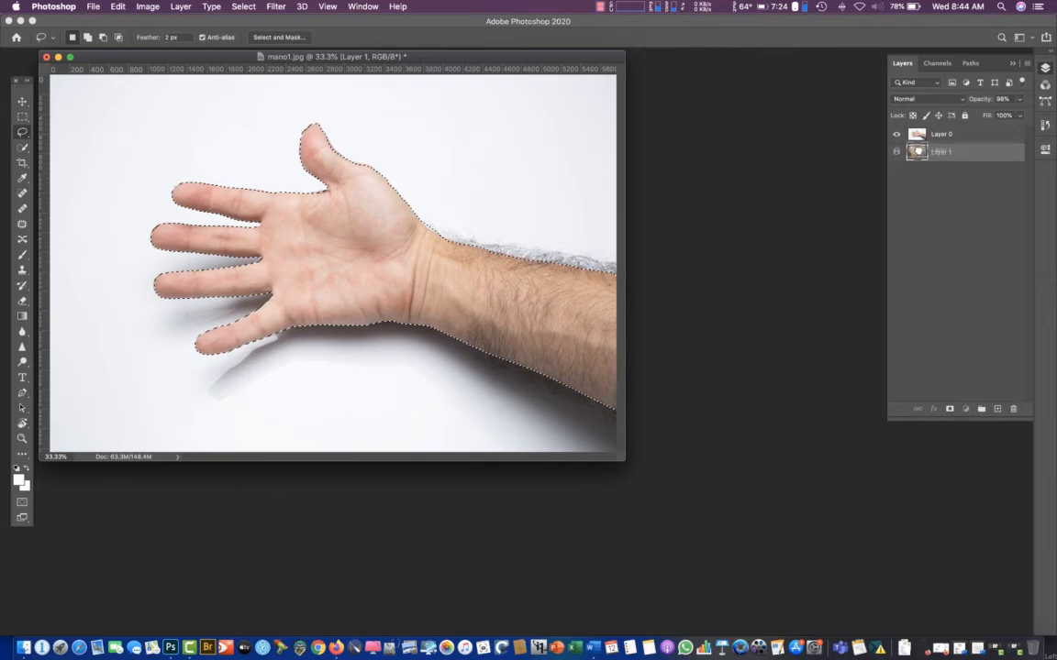
left_click_drag(914, 151, 906, 129)
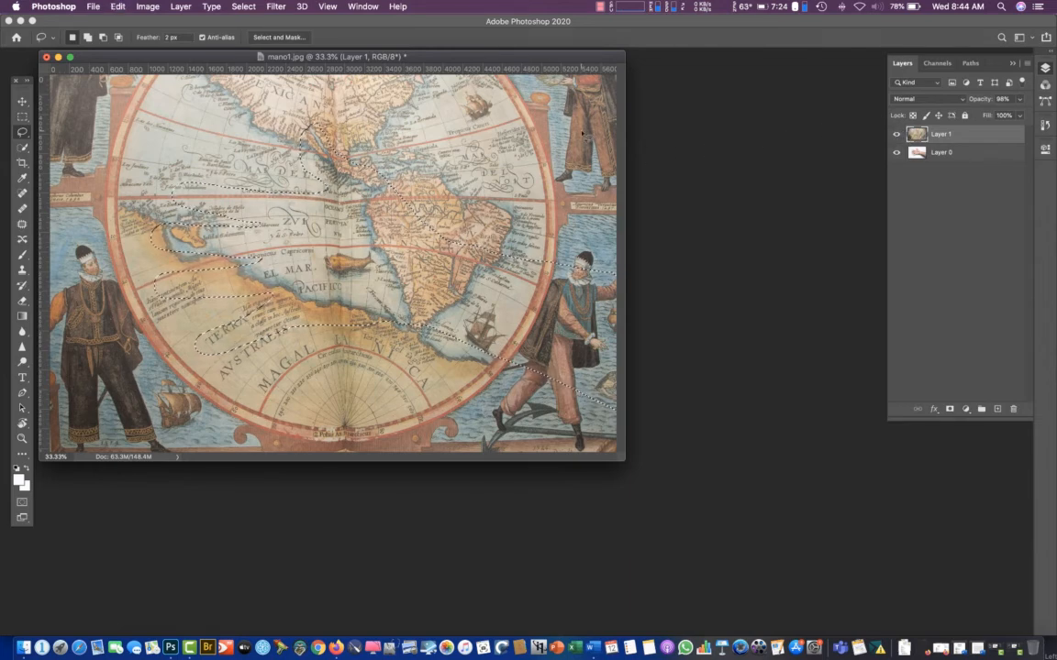
key("super+j")
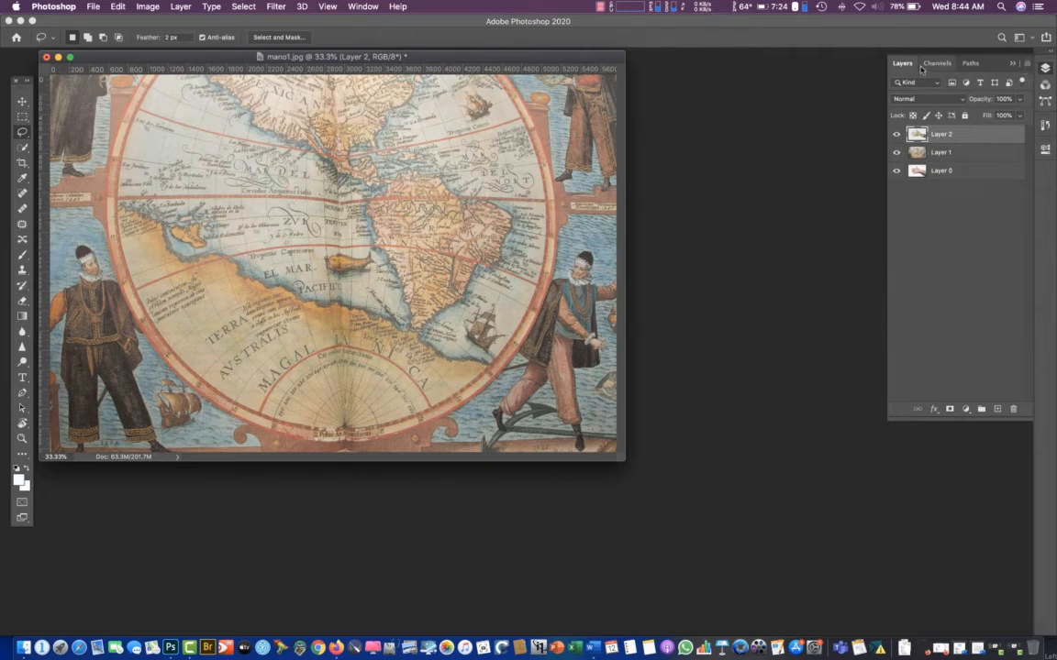
Set the layer thumbnails to the largest size and hide the full map layer, Layer 1
left_click(1021, 65)
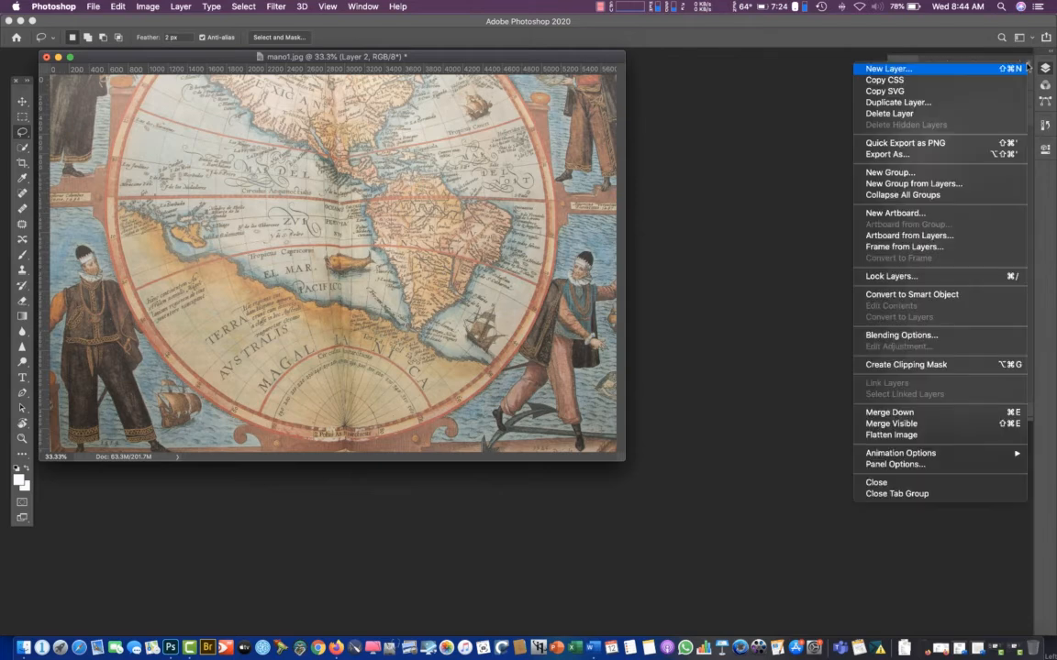
left_click(917, 466)
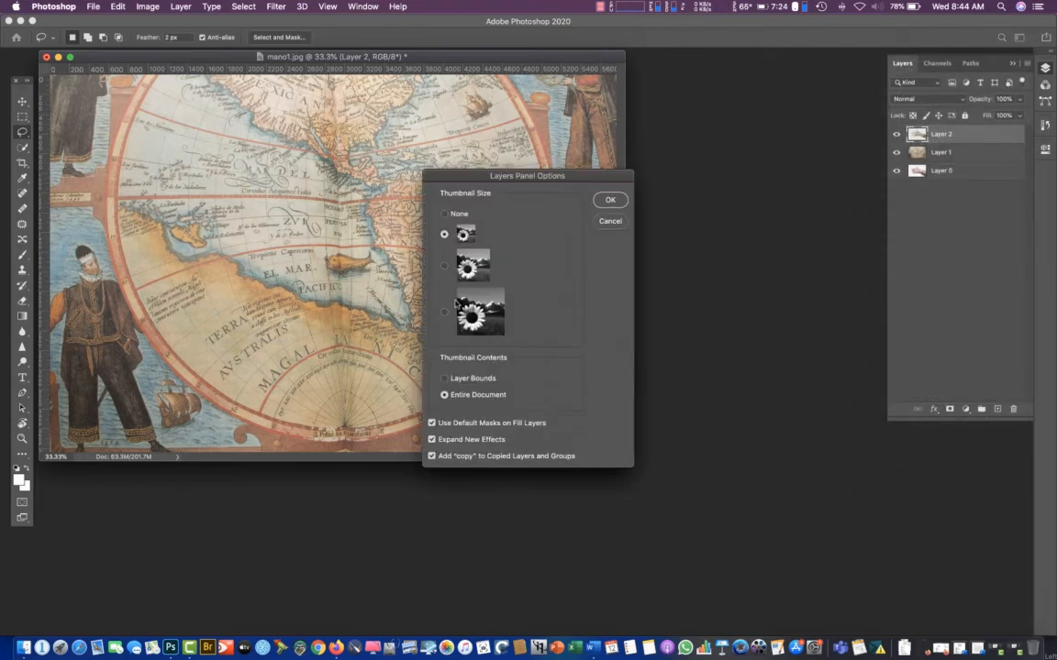
left_click(443, 313)
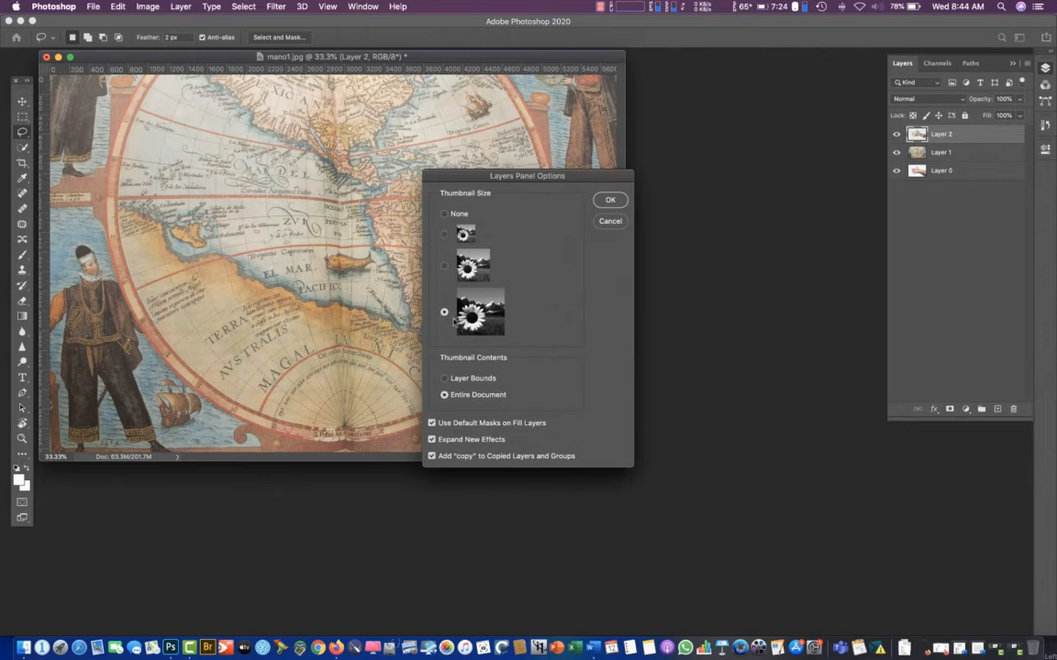
left_click(612, 201)
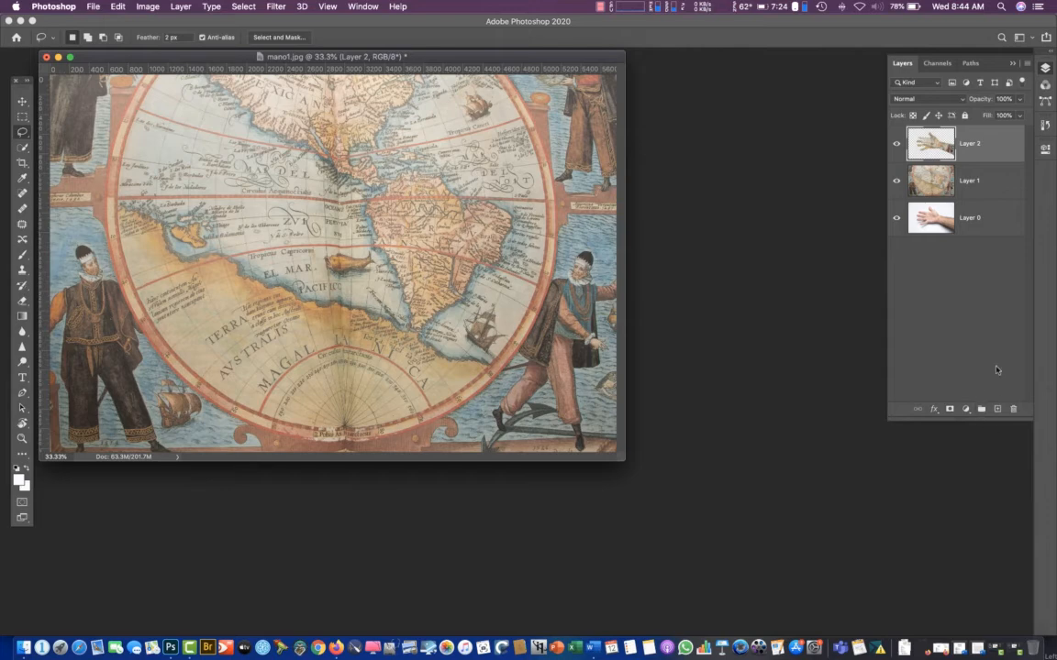
left_click(897, 182)
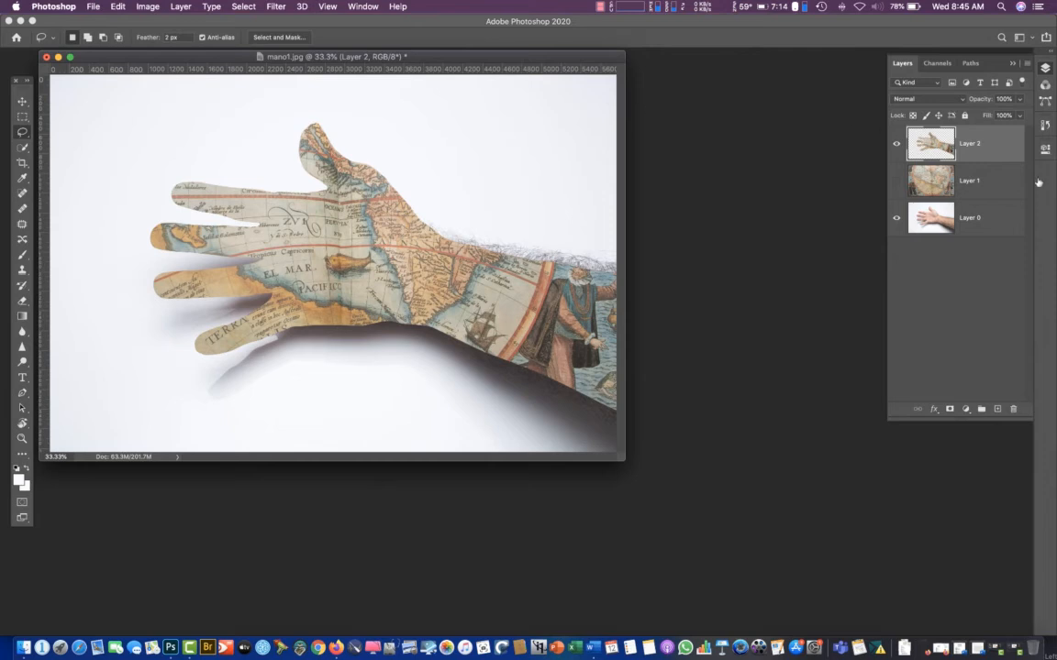
Undo the creation of the hand-shaped map layer, keeping the hand selection, and make the full map layer, Layer 1, visible and active
left_click(896, 181)
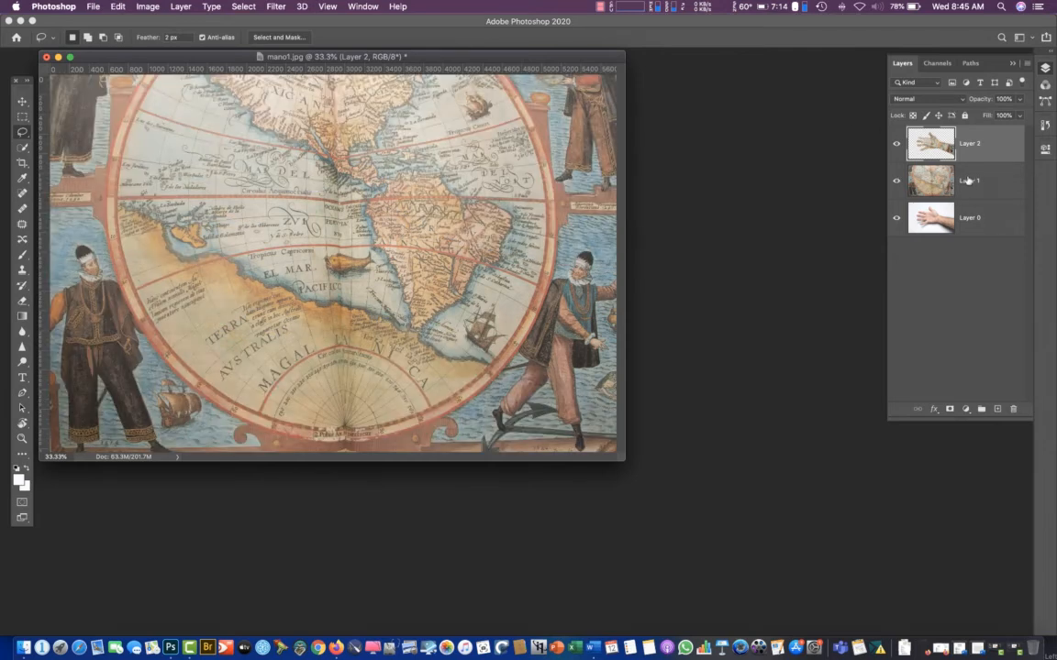
key("super+z")
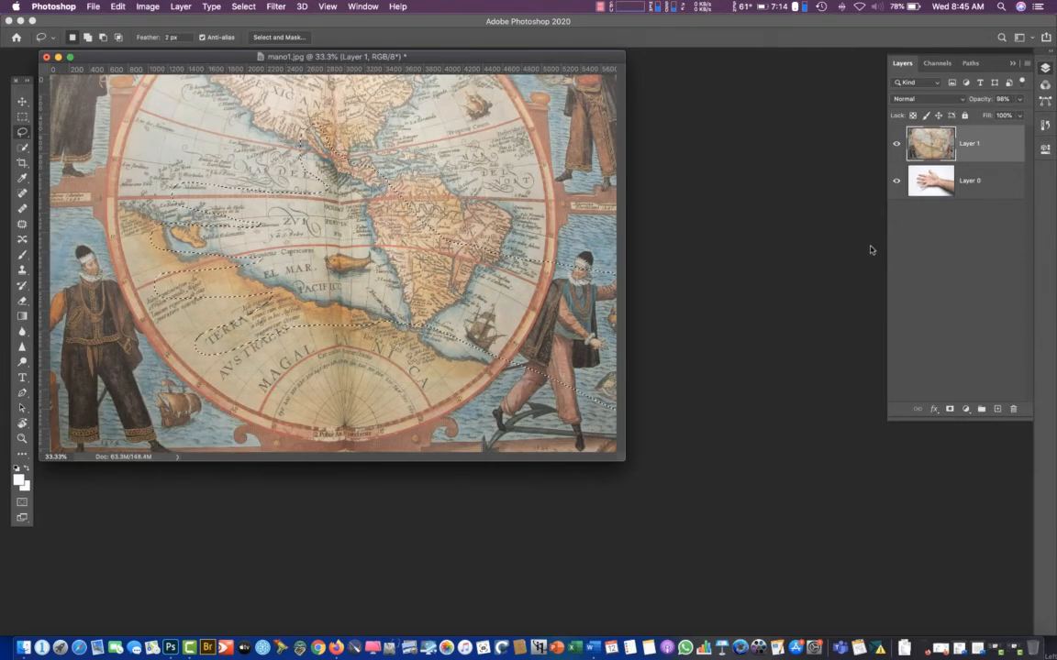
left_click(895, 145)
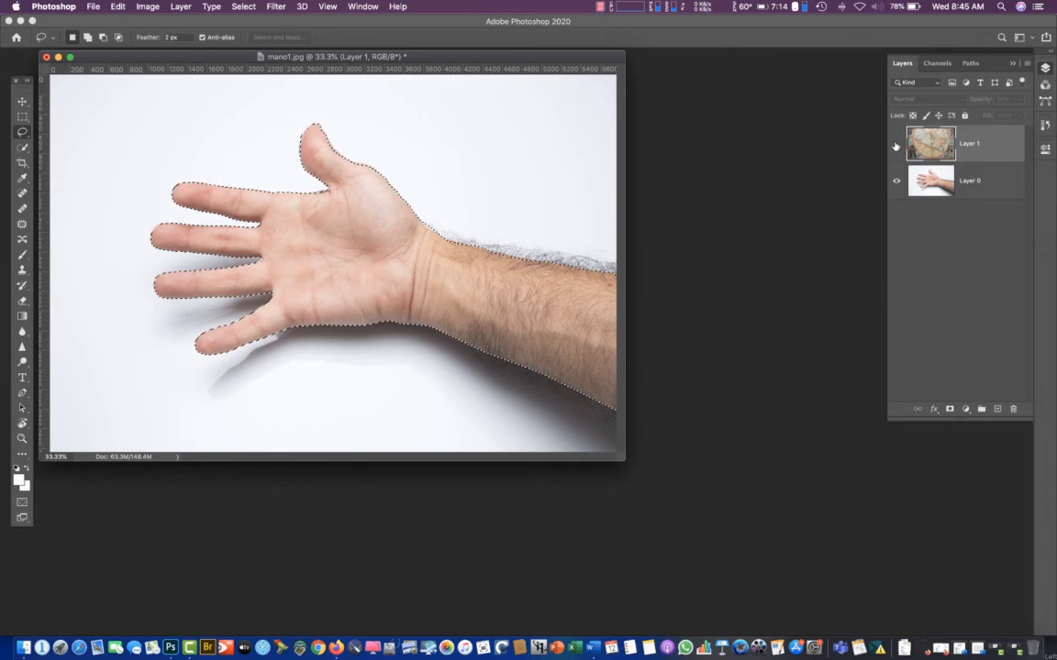
left_click(896, 144)
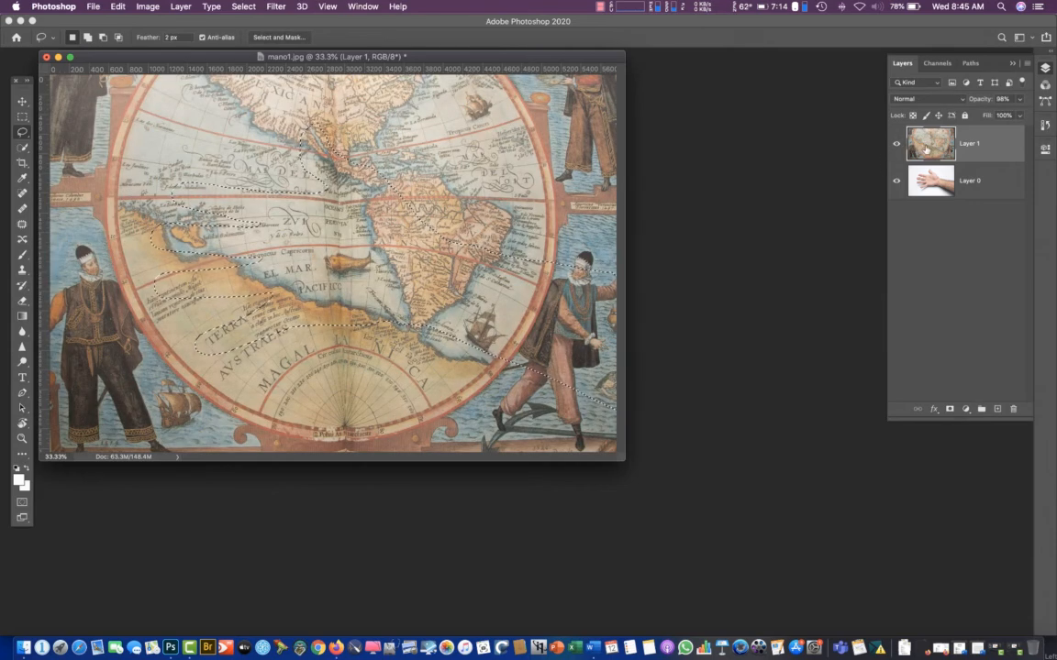
left_click(931, 170)
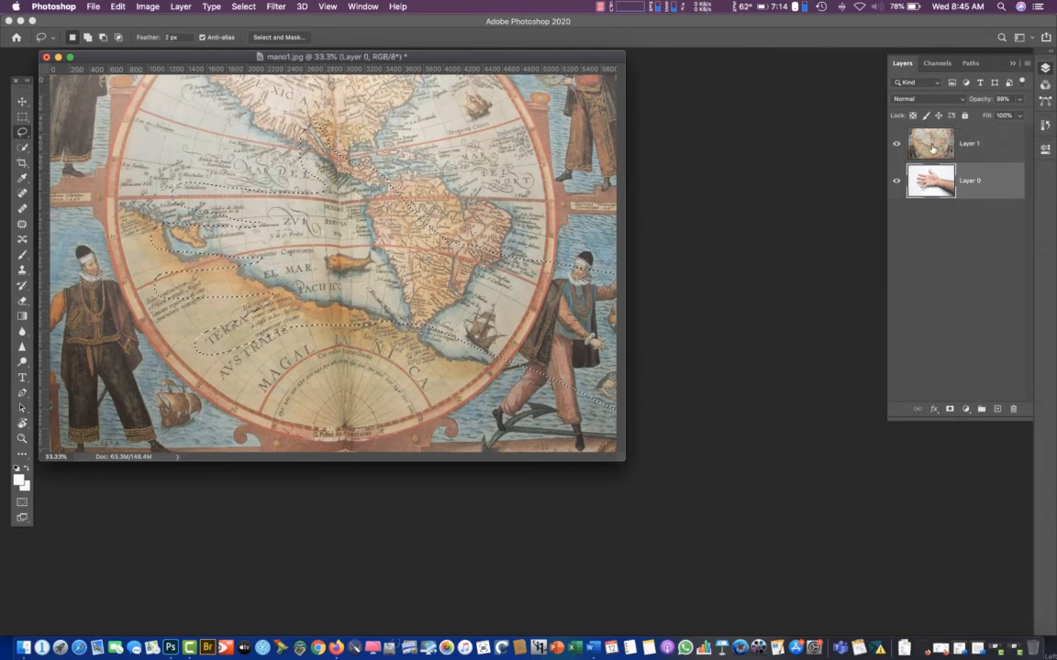
left_click(930, 154)
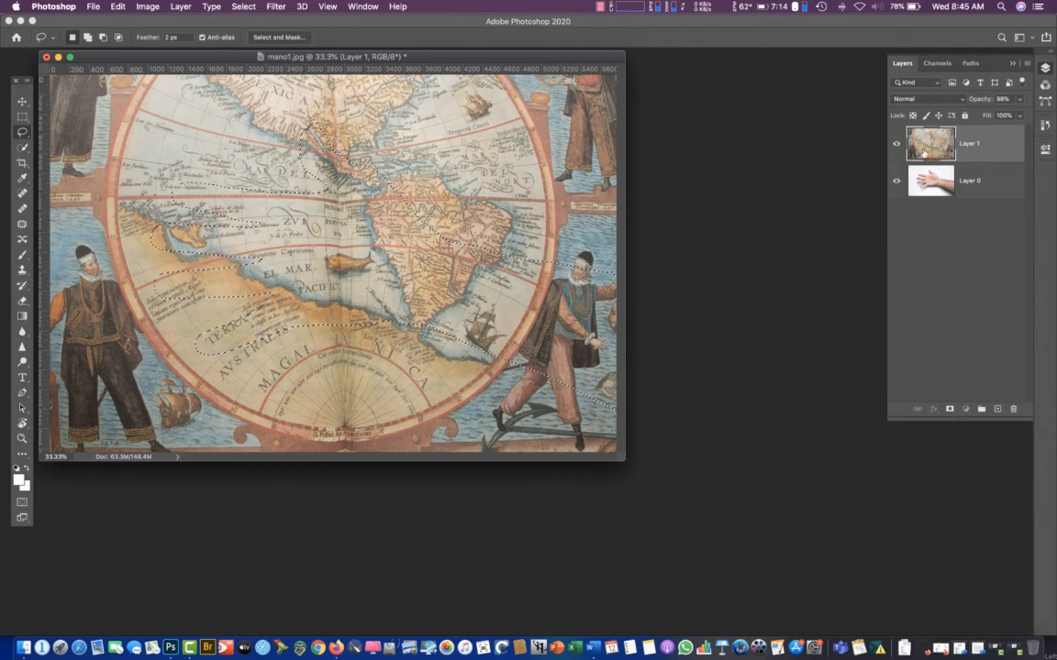
Copy the hand-shaped selected area of the map layer, Layer 1, and paste it as a new layer
left_click(148, 6)
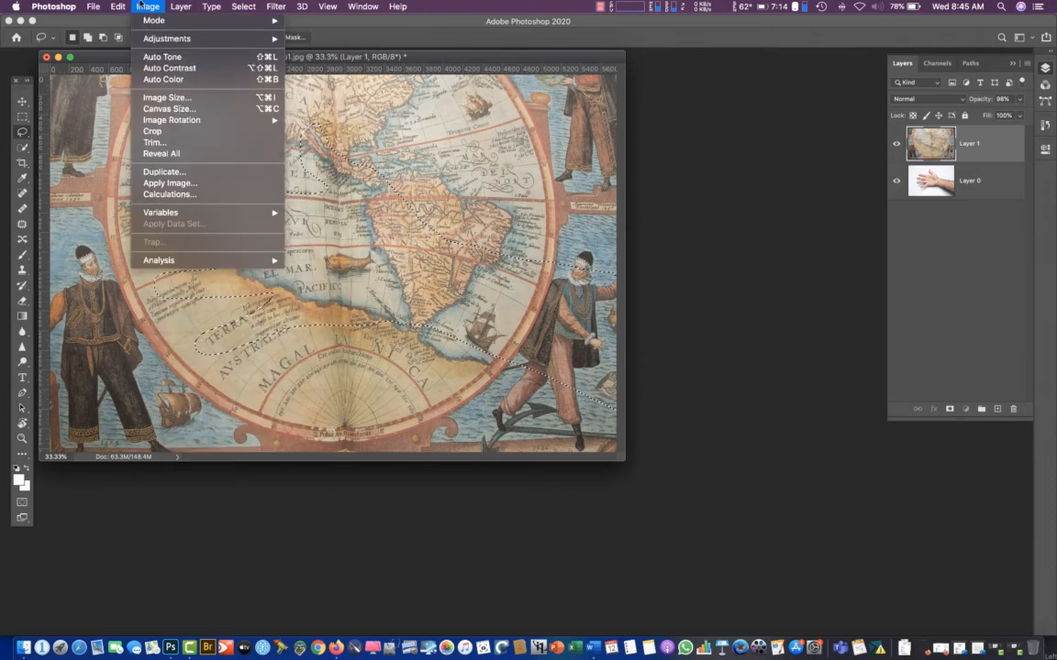
mouse_move(120, 6)
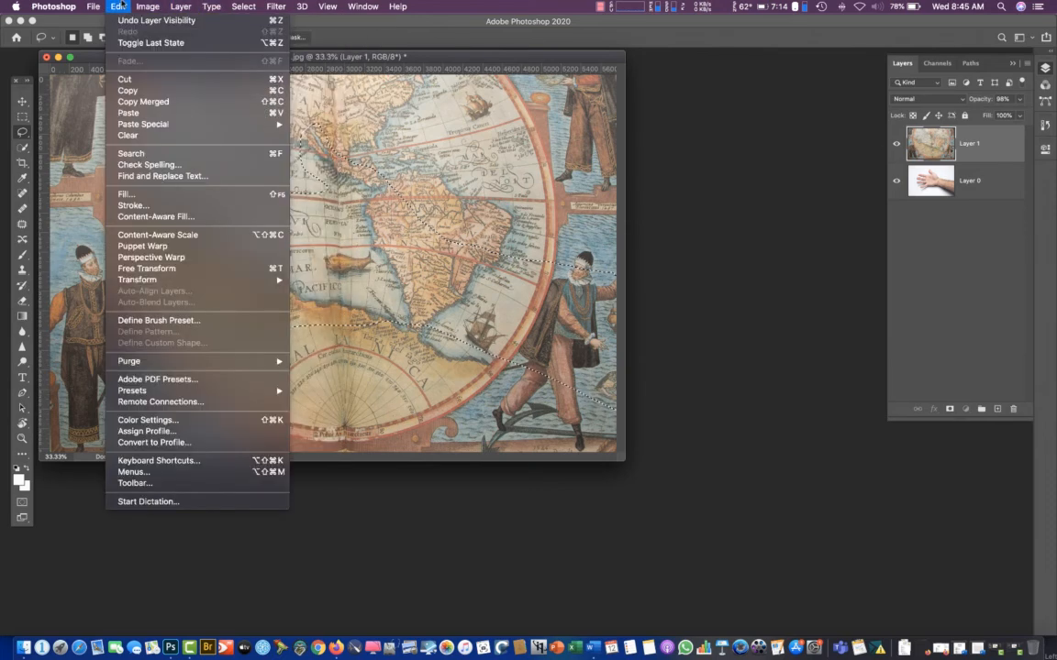
left_click(128, 91)
left_click(120, 6)
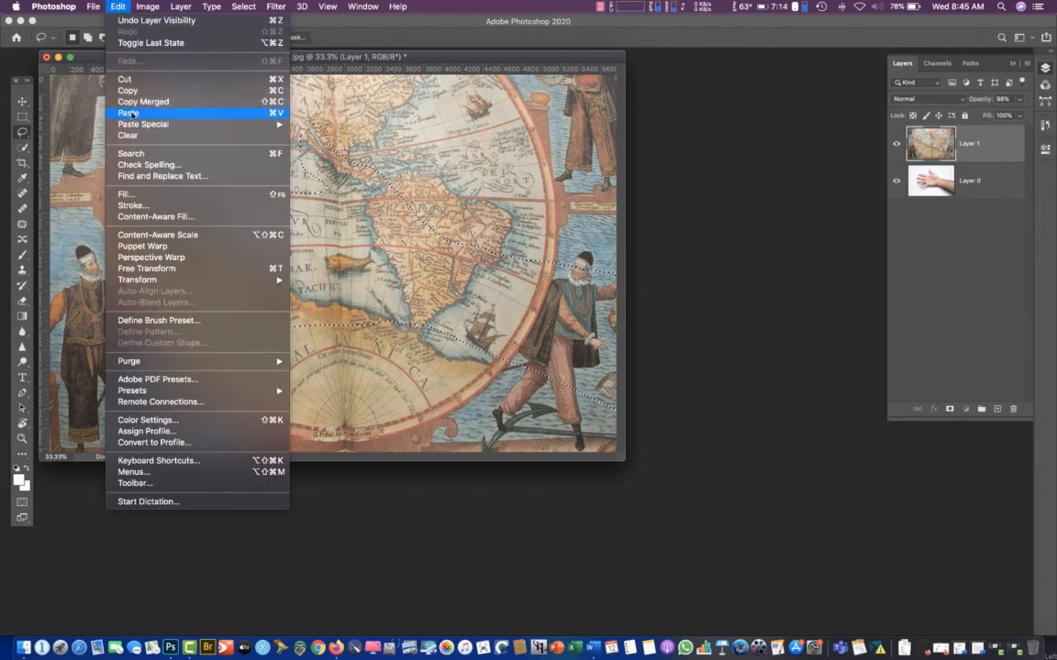
left_click(133, 114)
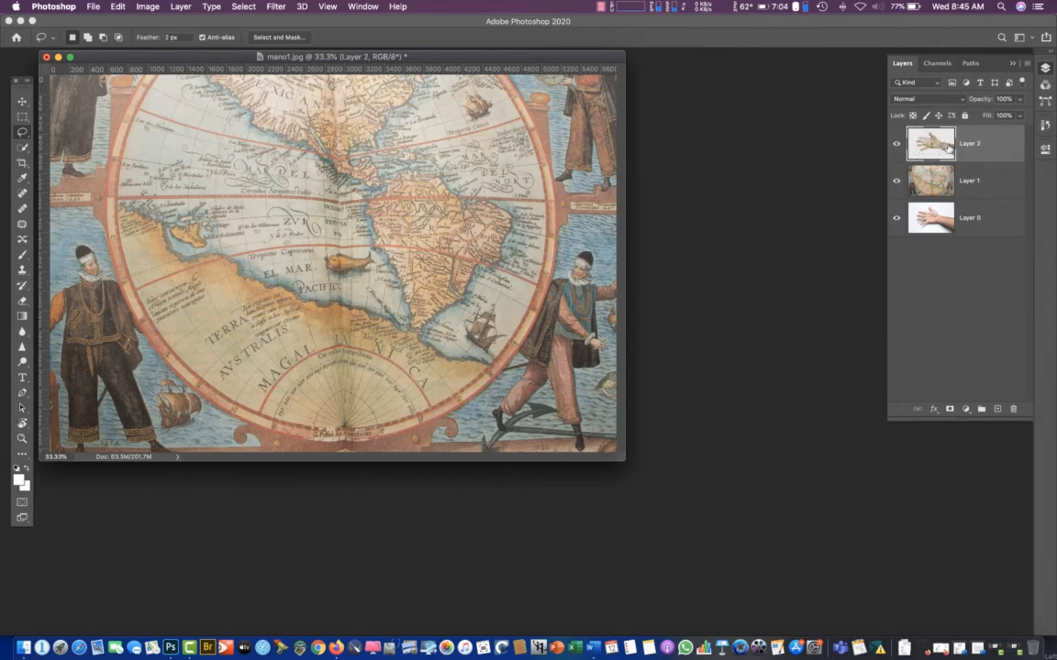
Hide the full map layer, Layer 1, and move the hand photo, Layer 0, directly above it
left_click(897, 184)
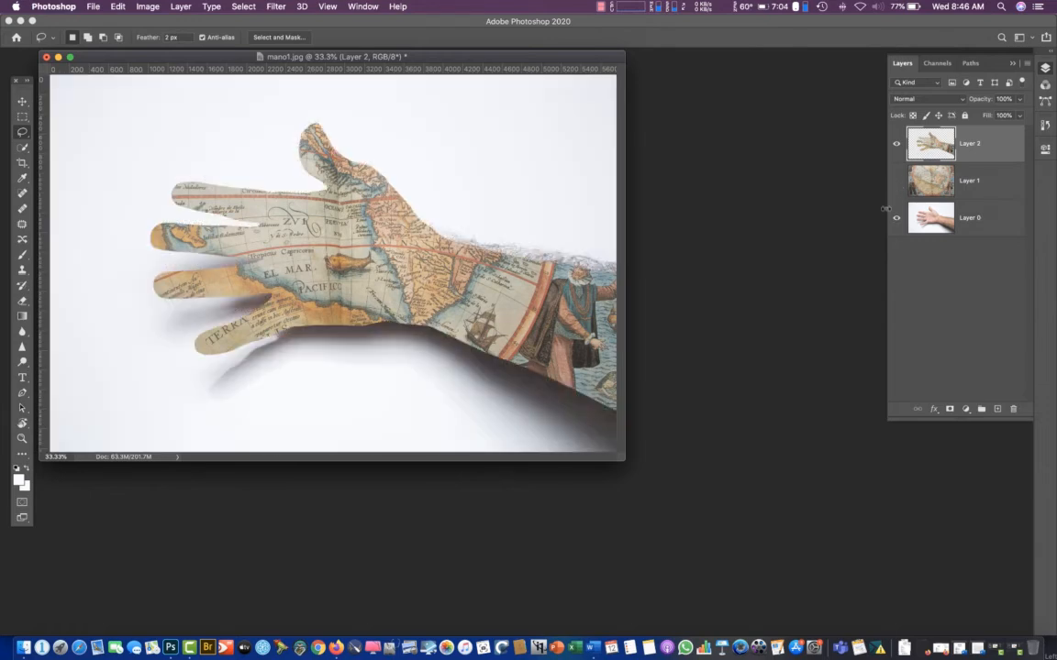
left_click_drag(931, 217, 931, 165)
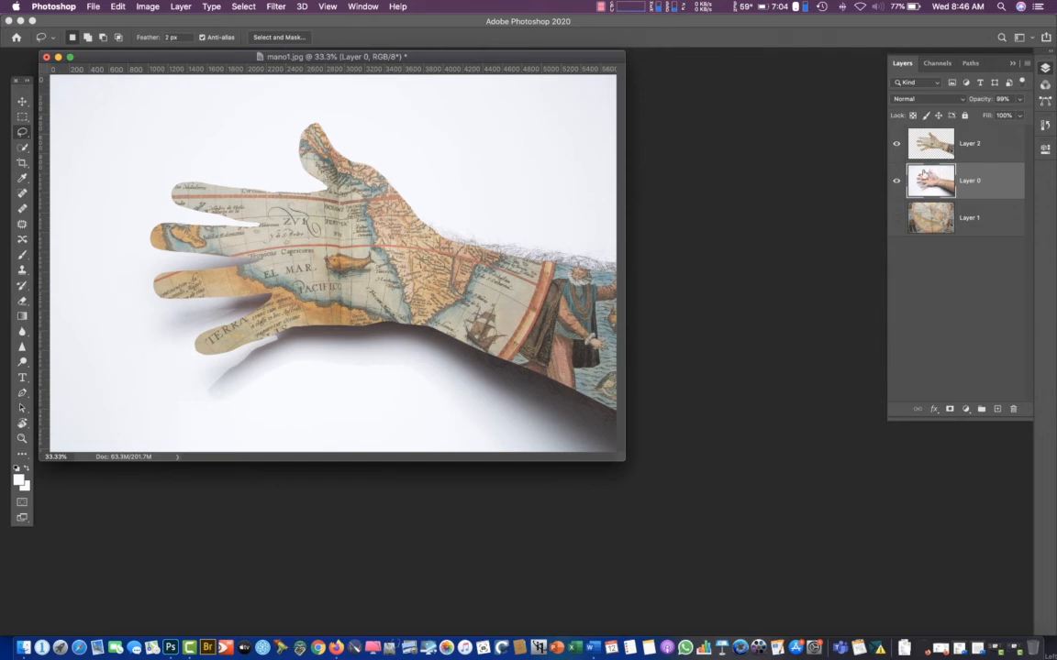
Switch the hand-shaped map layer, Layer 2, off and on to compare it with the hand photo beneath
left_click(895, 147)
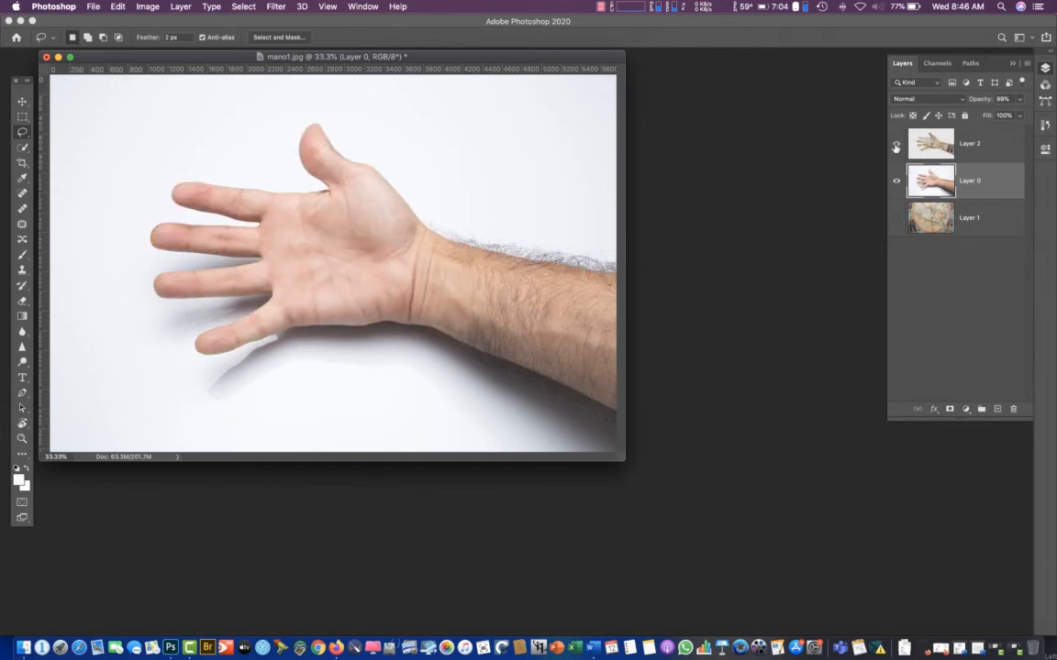
left_click(896, 147)
left_click(895, 147)
left_click(896, 147)
left_click(896, 148)
left_click(896, 149)
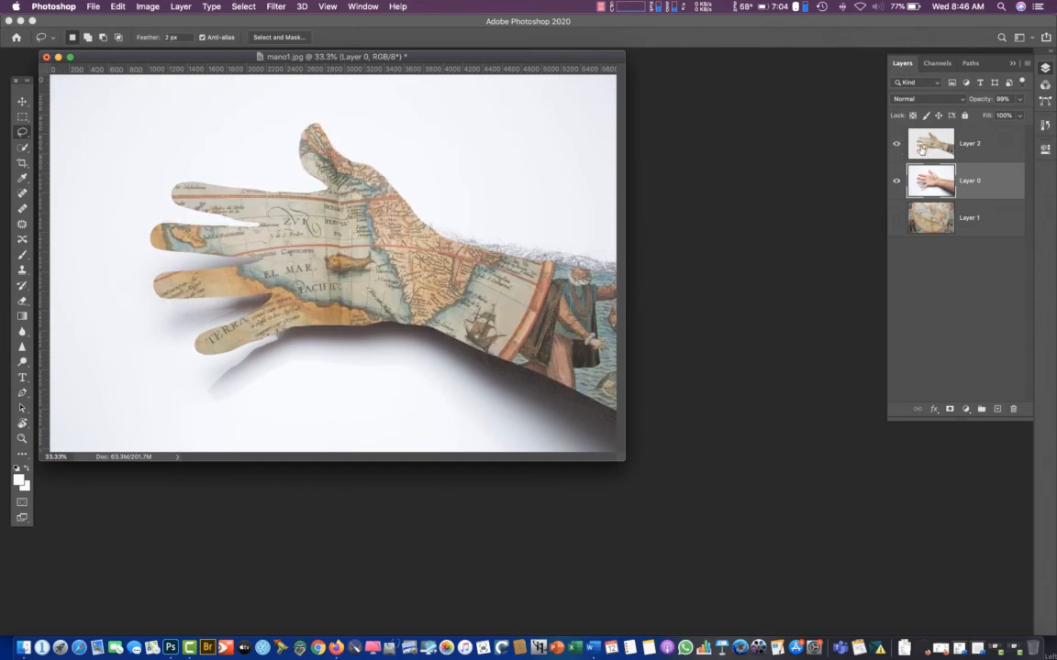
left_click(923, 149)
left_click(896, 147)
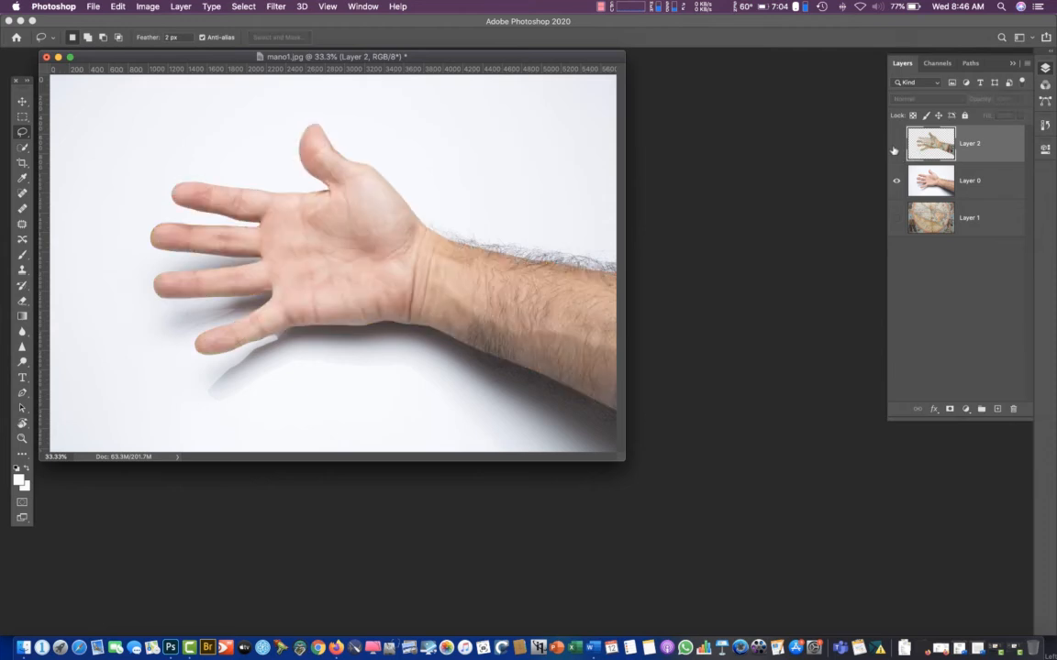
left_click(895, 149)
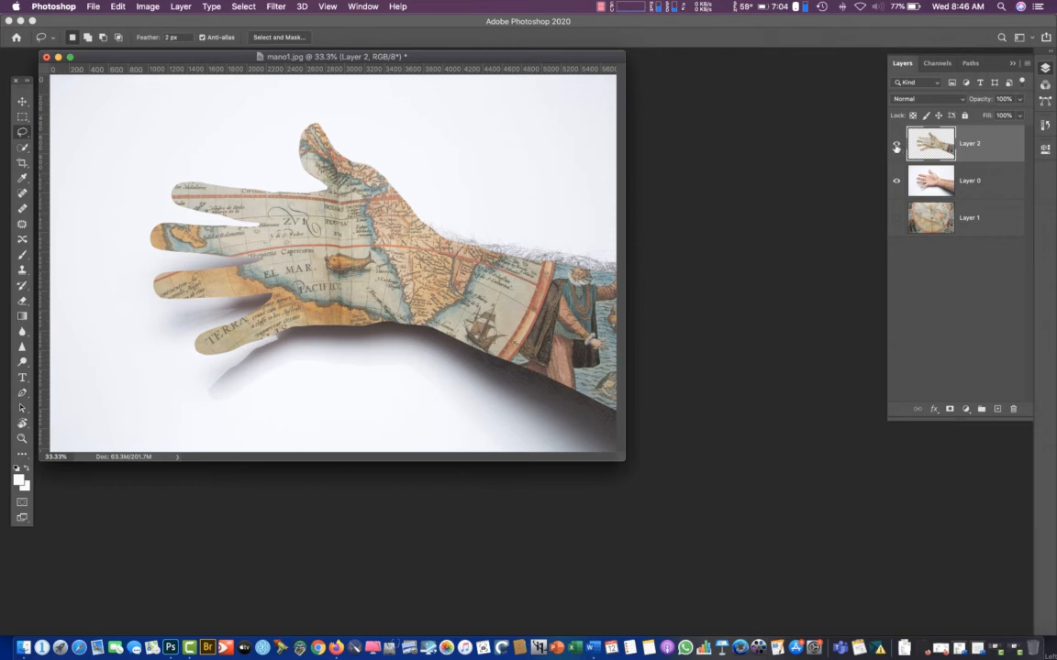
Move the hand-shaped map layer, Layer 2, below the hand photo and return it to the top of the stack
left_click_drag(929, 145, 918, 201)
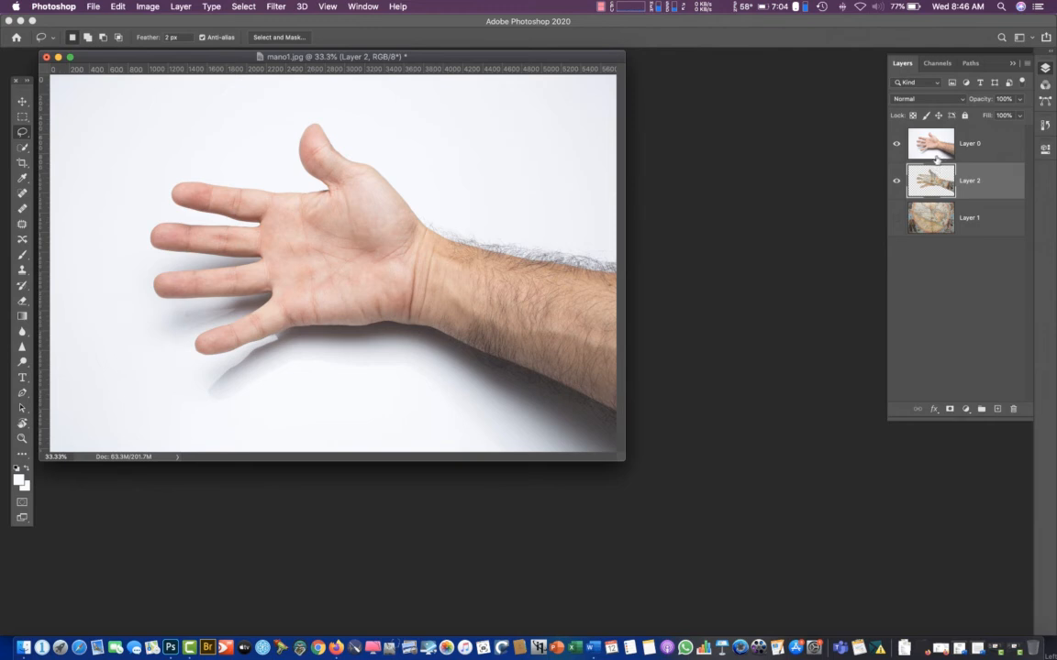
left_click_drag(929, 175, 923, 139)
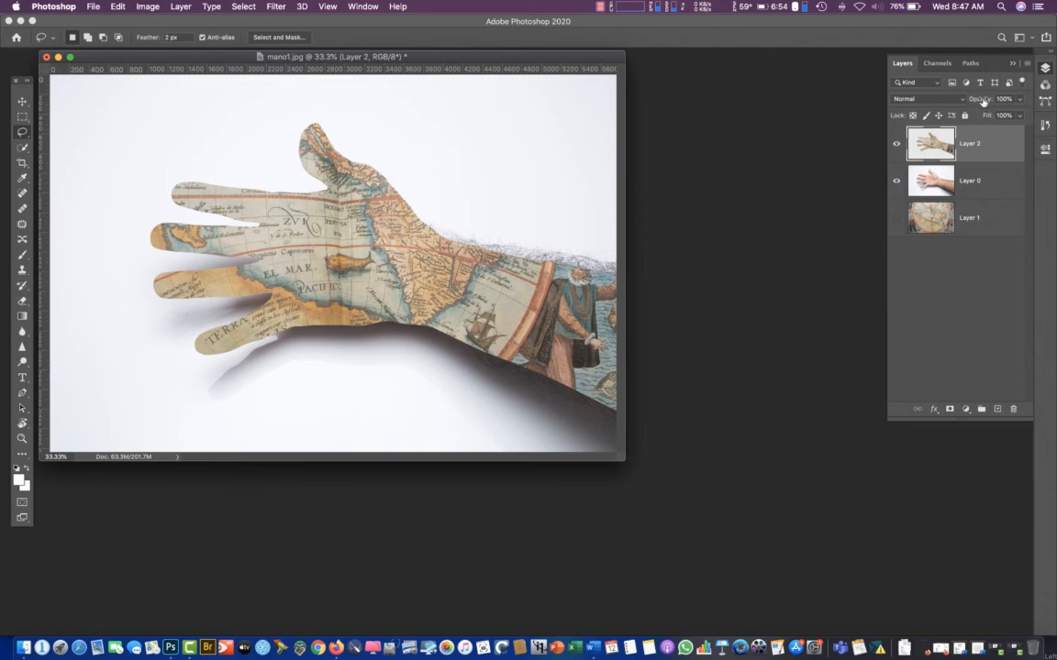
Lower Layer 2's opacity to 28% and examine how the map blends with the skin on the fingers, thumb and wrist
left_click_drag(983, 102, 895, 103)
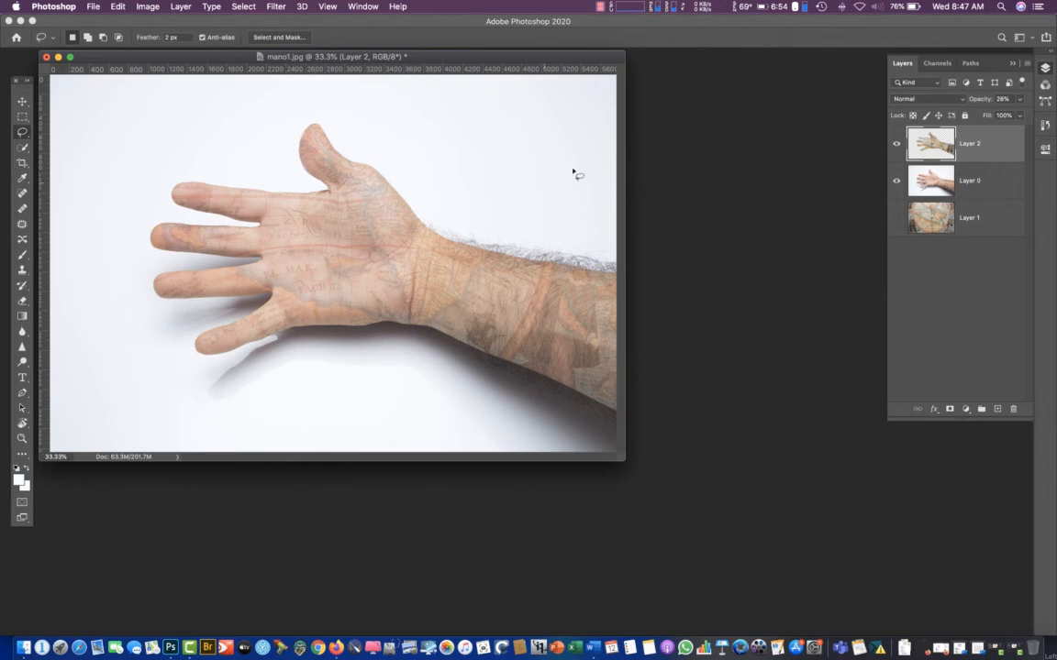
key("super+plus")
key("super+plus")
key("super+plus")
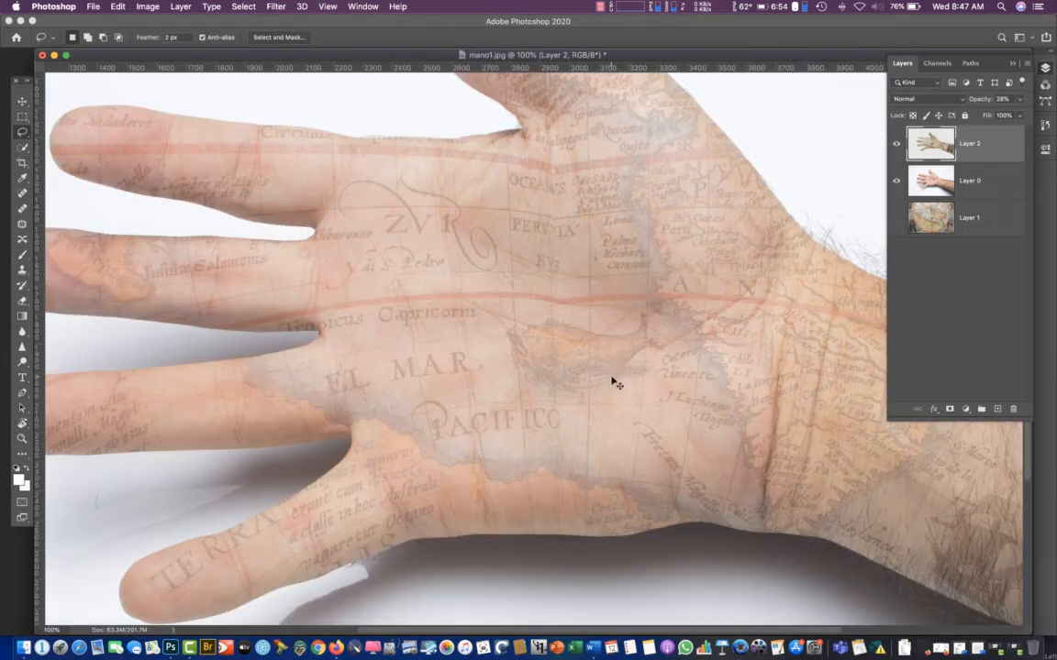
key("super+plus")
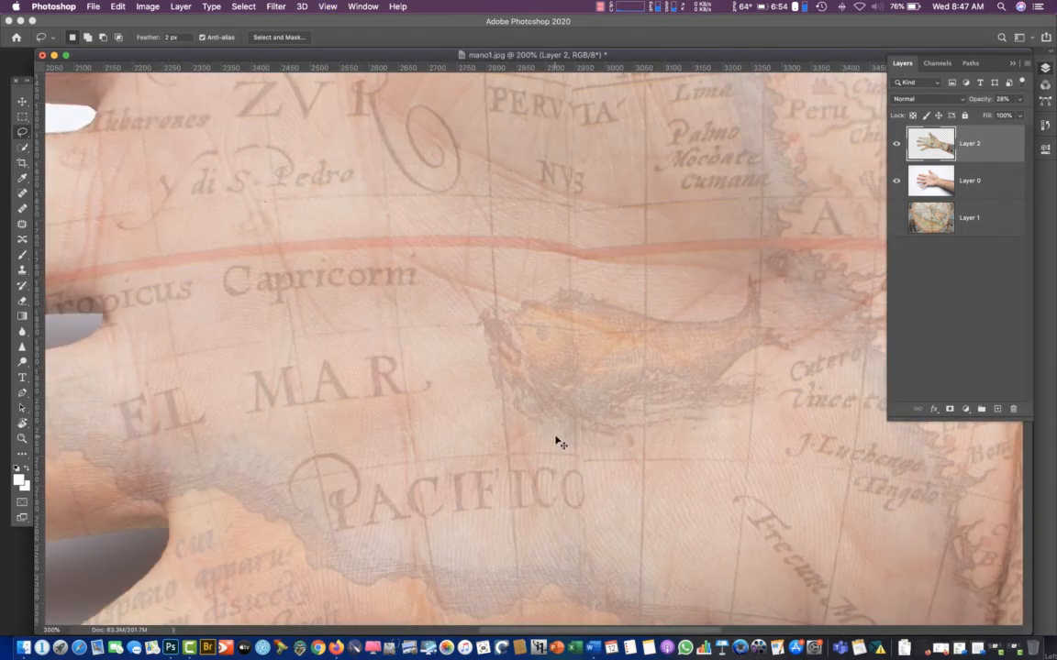
mouse_move(332, 371)
left_mouse_down()
mouse_move(538, 147)
mouse_move(550, 76)
left_mouse_up()
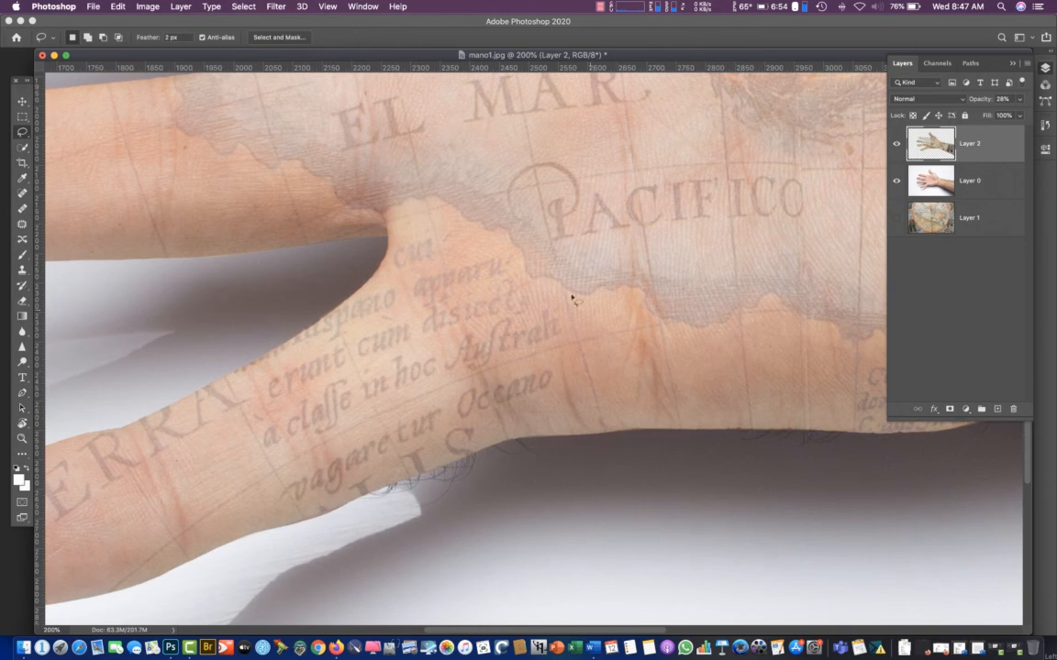
left_click_drag(496, 271, 657, 385)
left_click_drag(484, 205, 561, 325)
left_click_drag(650, 257, 625, 375)
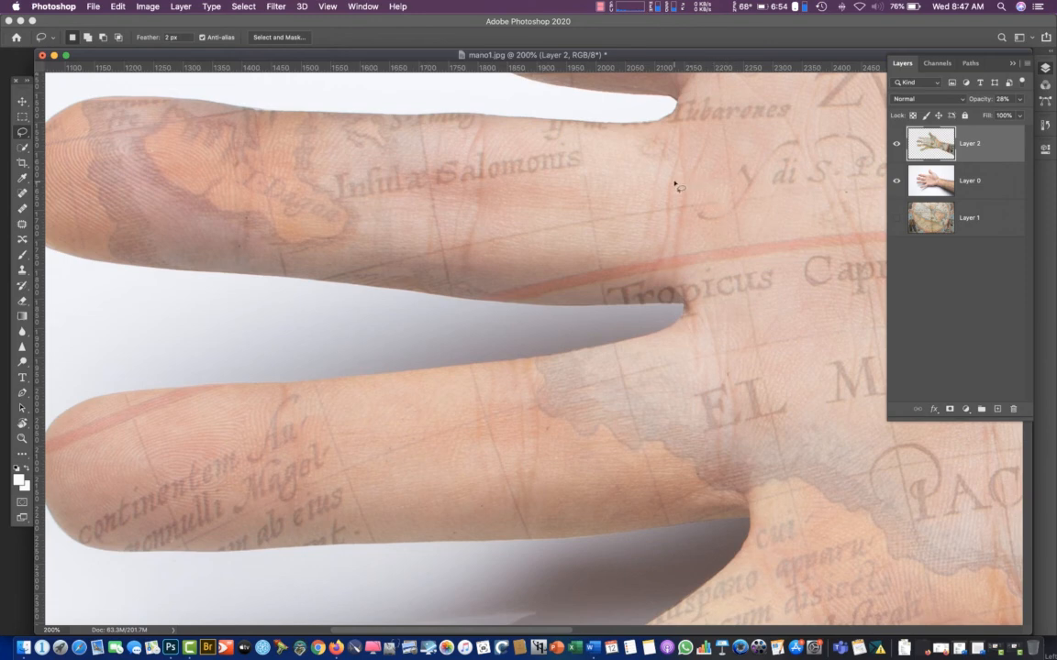
left_click_drag(682, 196, 659, 322)
left_click_drag(724, 135, 697, 252)
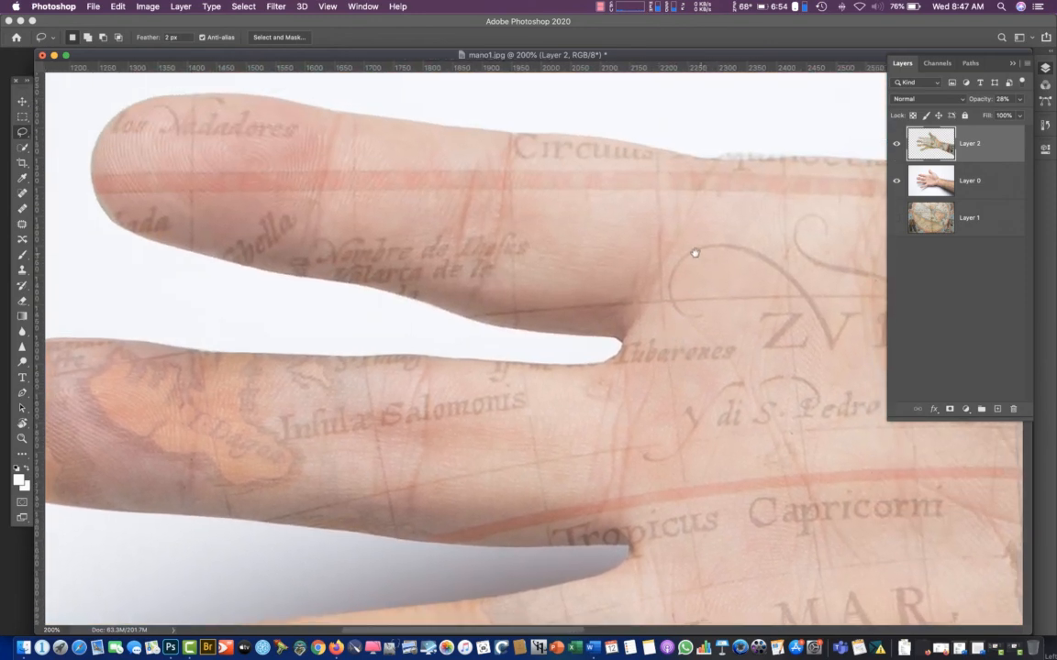
left_click_drag(788, 214, 501, 180)
left_click_drag(771, 158, 533, 264)
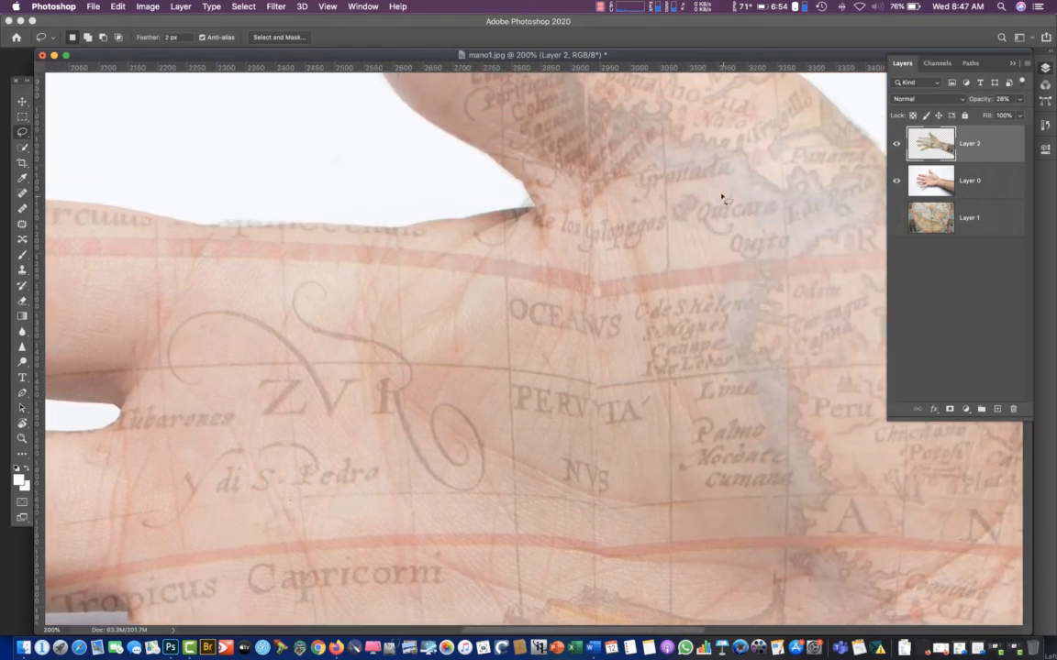
left_click_drag(724, 200, 608, 330)
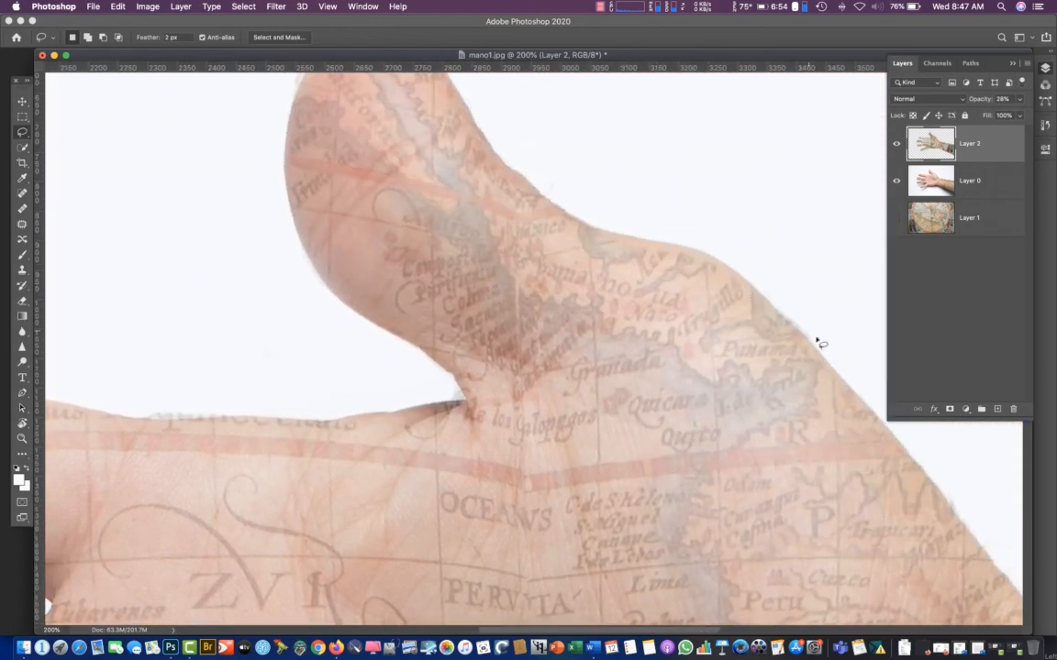
left_click_drag(845, 498, 512, 160)
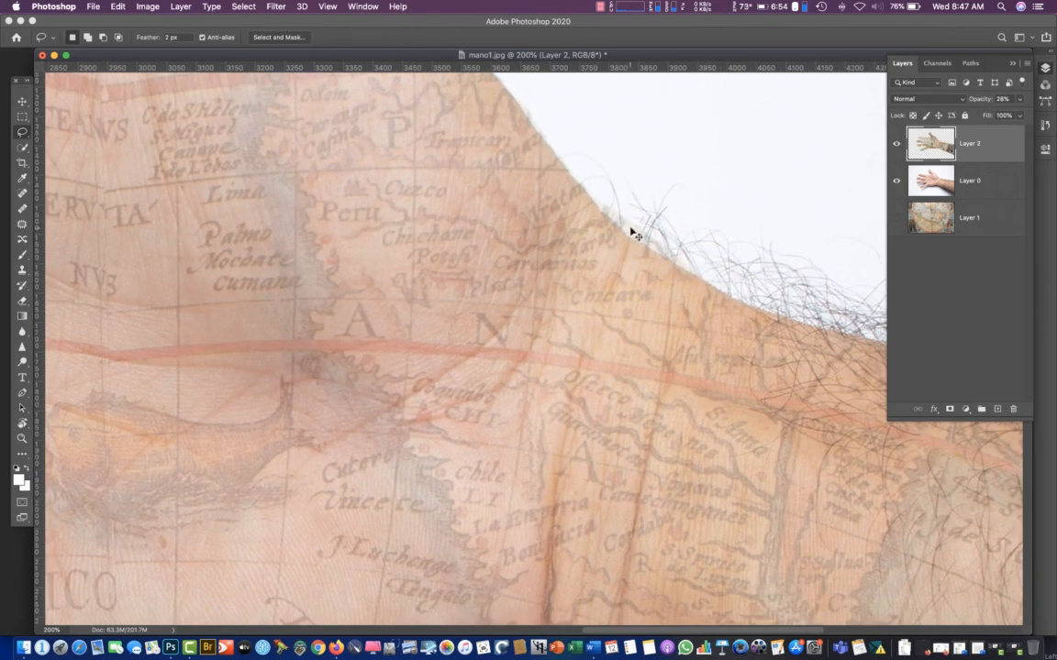
key("super+minus")
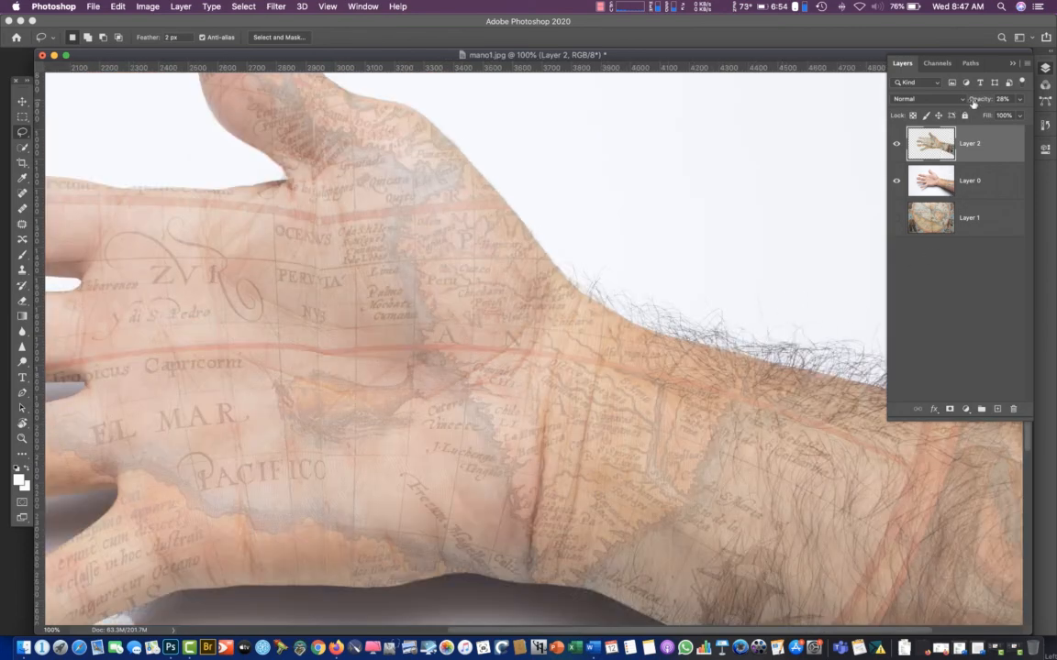
Raise Layer 2's opacity to 67% and examine the map's edges around the thumb, the fingers and the whole hand
left_click_drag(975, 102, 997, 102)
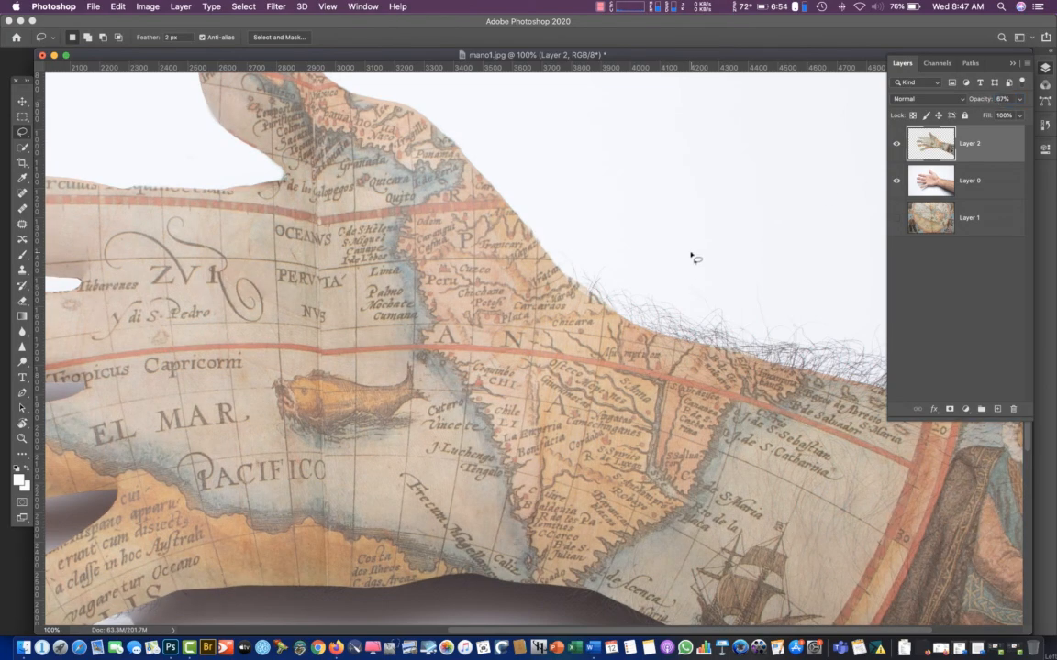
key("super+plus")
key("super+plus")
left_click_drag(432, 254, 529, 413)
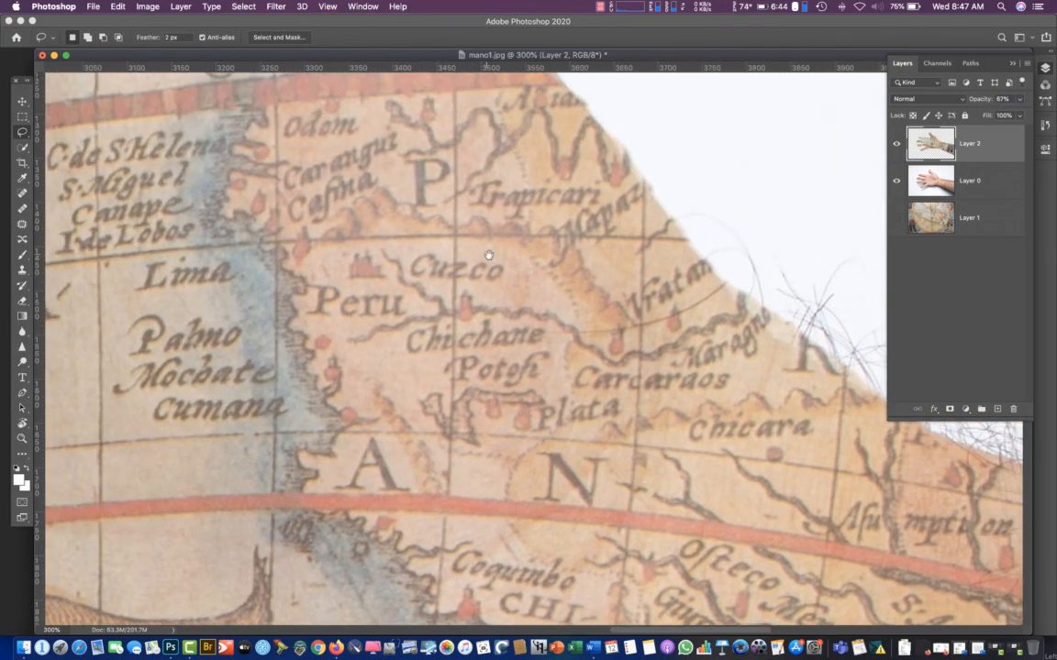
left_click_drag(471, 170, 574, 326)
left_click_drag(455, 189, 623, 345)
left_click_drag(393, 200, 577, 243)
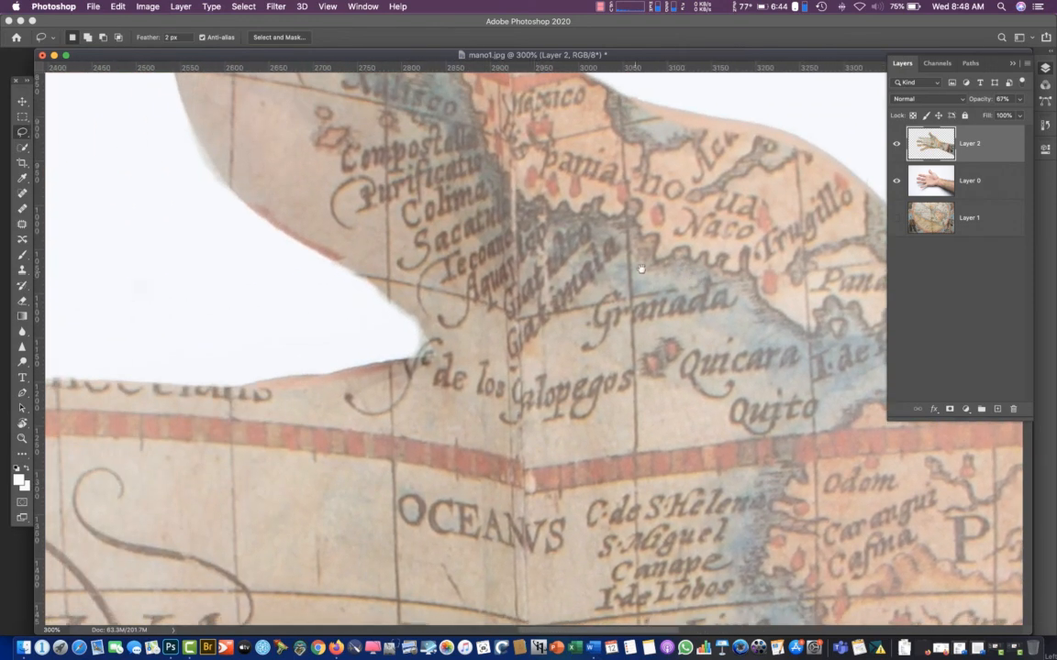
left_click_drag(449, 332, 529, 336)
left_click_drag(332, 332, 405, 240)
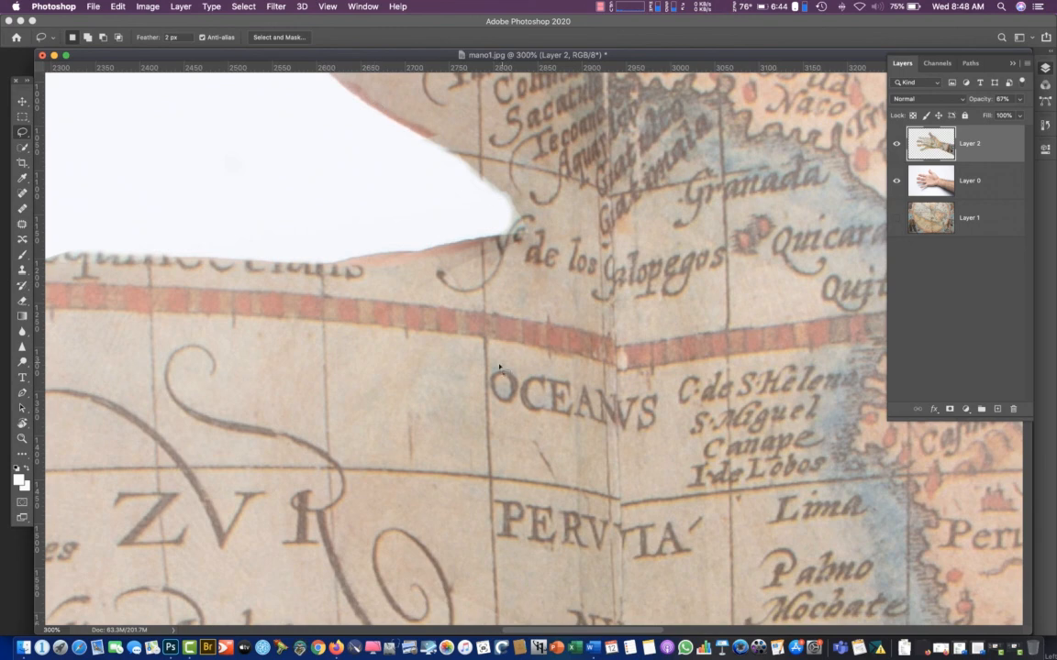
key("super+minus")
key("super+minus")
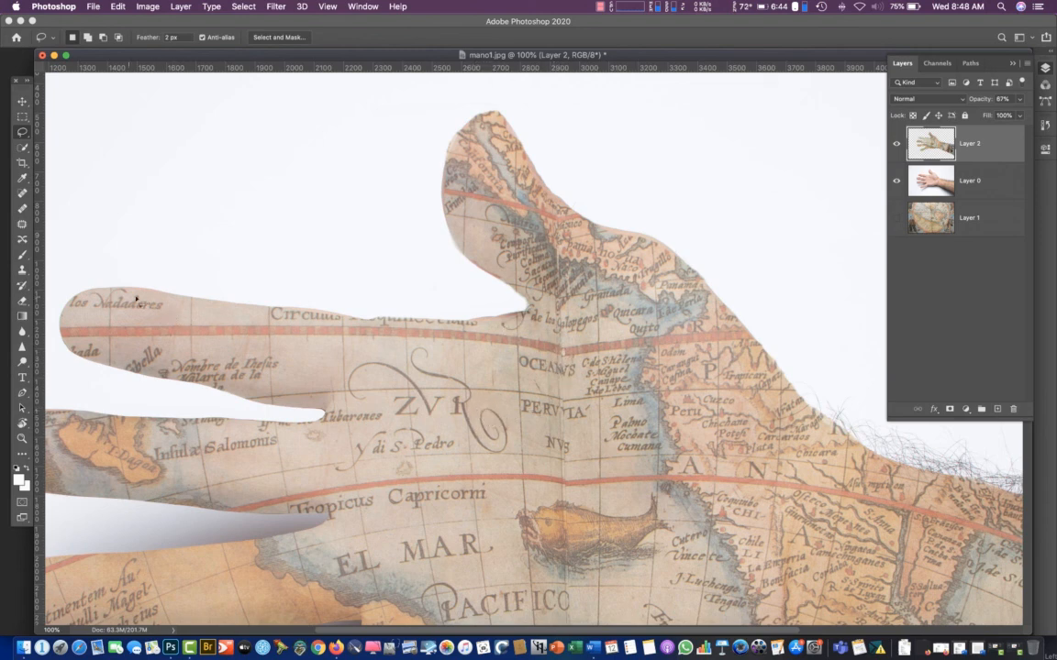
key("super+minus")
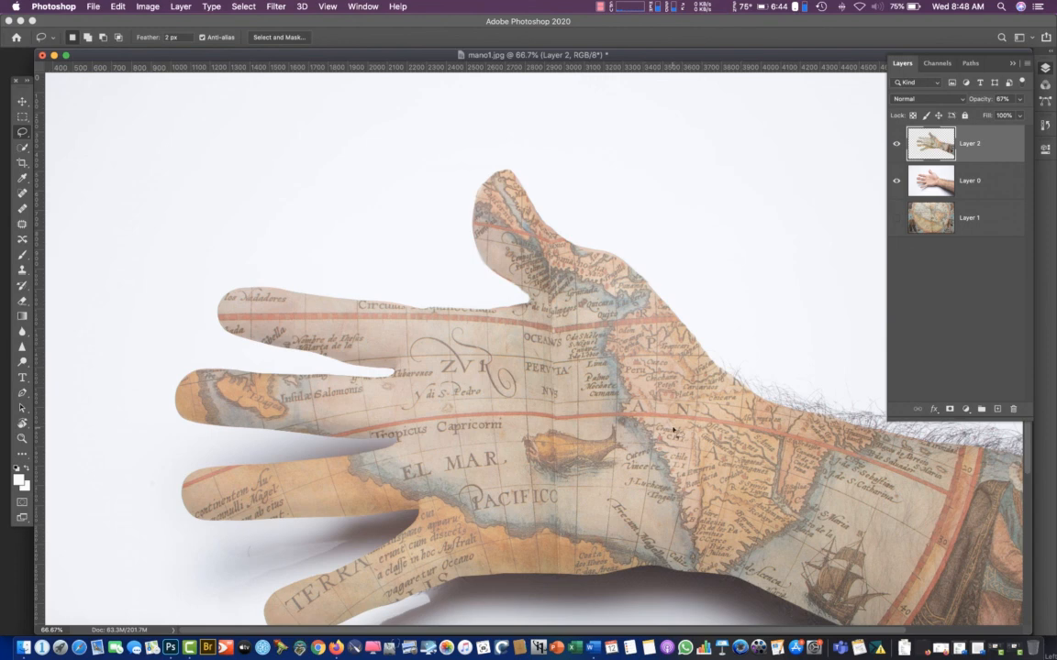
key("super+minus")
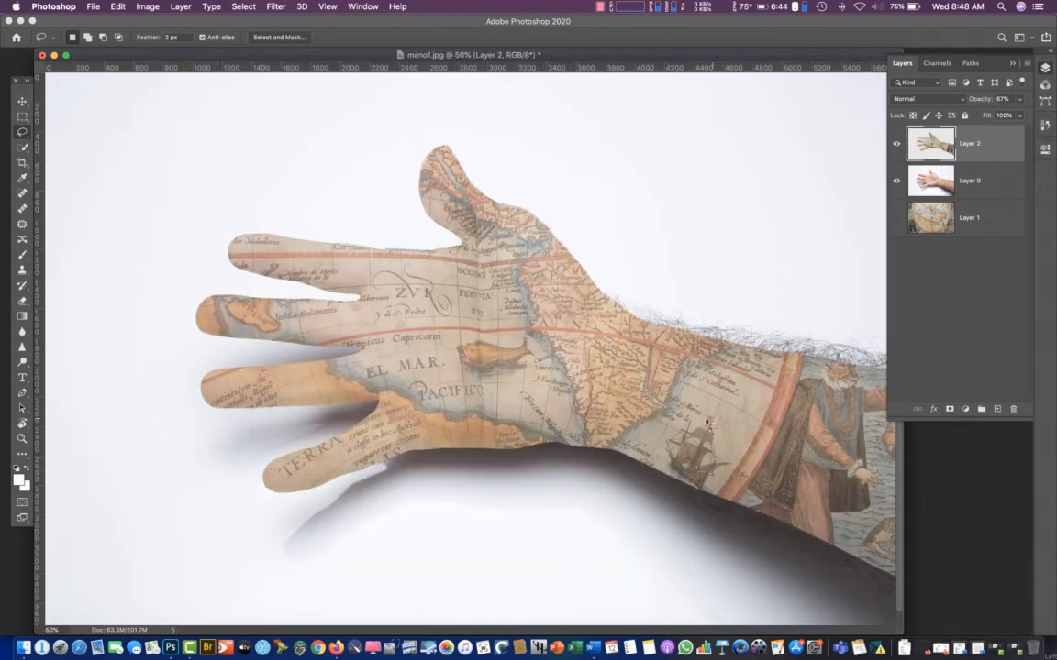
Set the opacity of the hand-shaped map layer, Layer 2, to 31%
left_click(970, 99)
left_click_drag(971, 99, 935, 102)
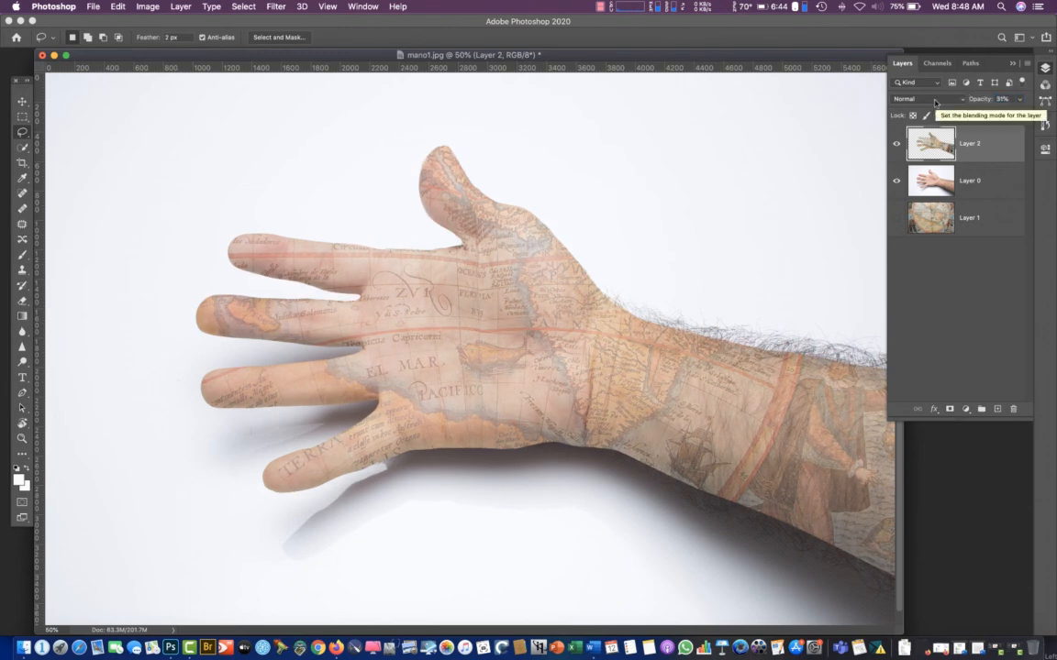
key("3")
key("1")
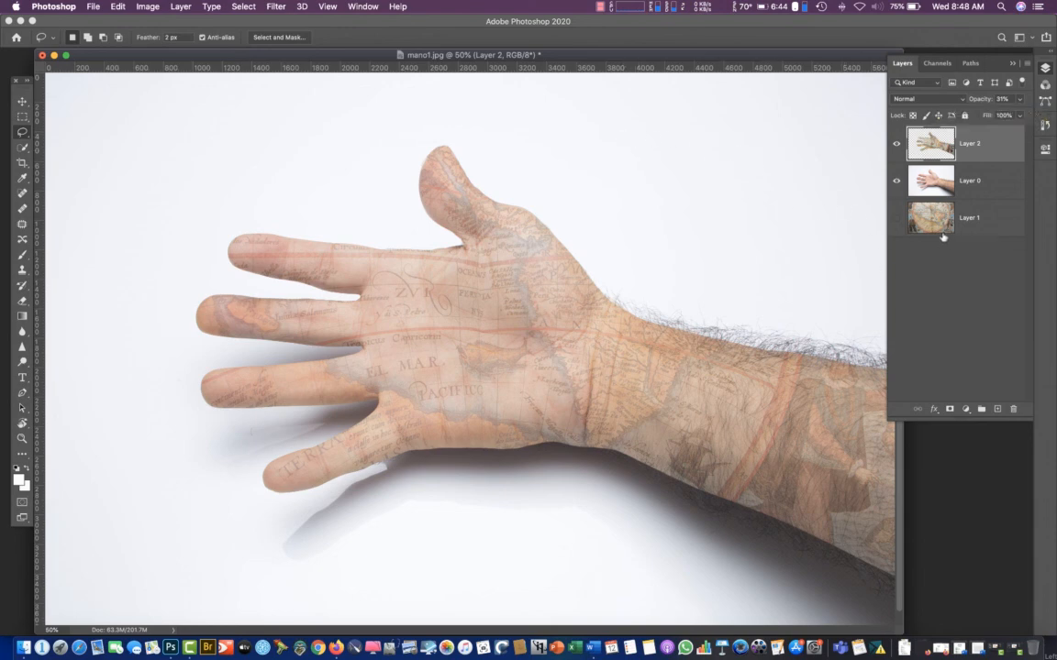